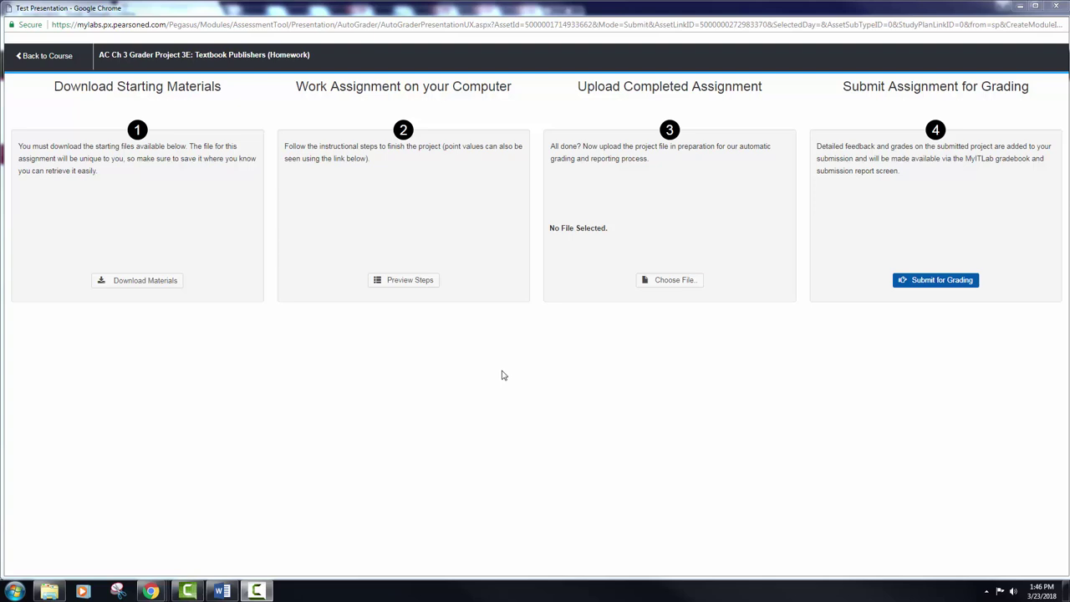
Step: Download the starting database _Student_go_a03_grader_h1_Textbook_Publishers.accdb and open it in Access with its content enabled
{"action": "left_click", "coordinate": [143, 288]}
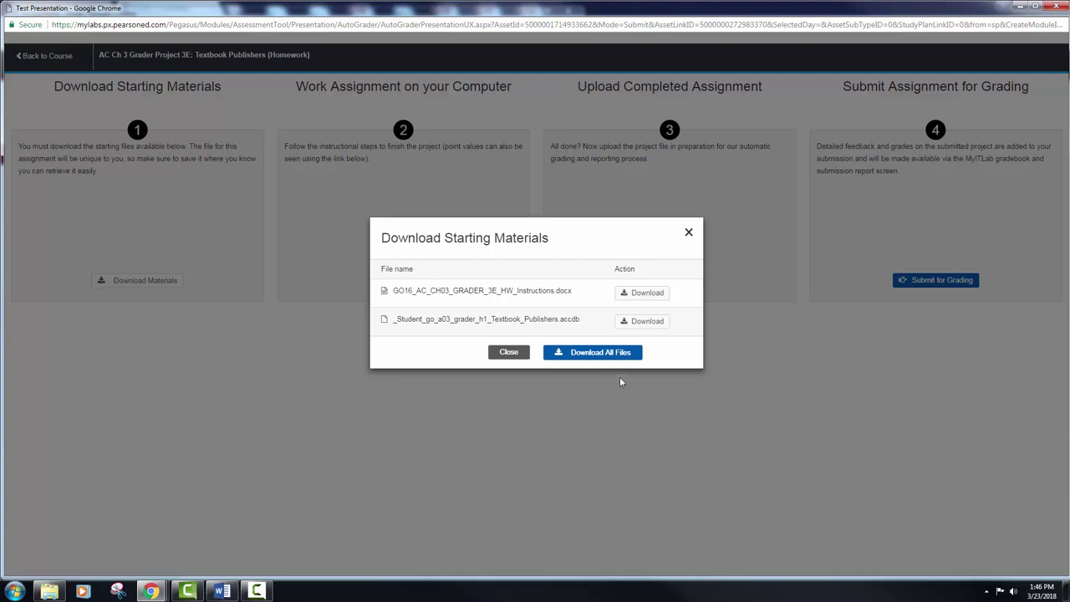
{"action": "left_click", "coordinate": [644, 322]}
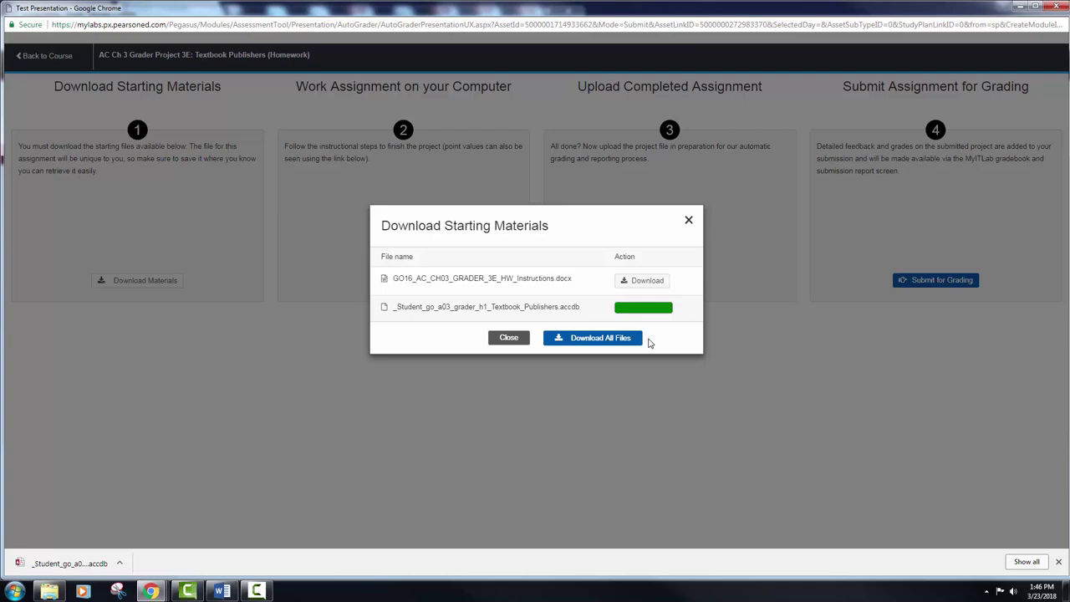
{"action": "left_click", "coordinate": [70, 565]}
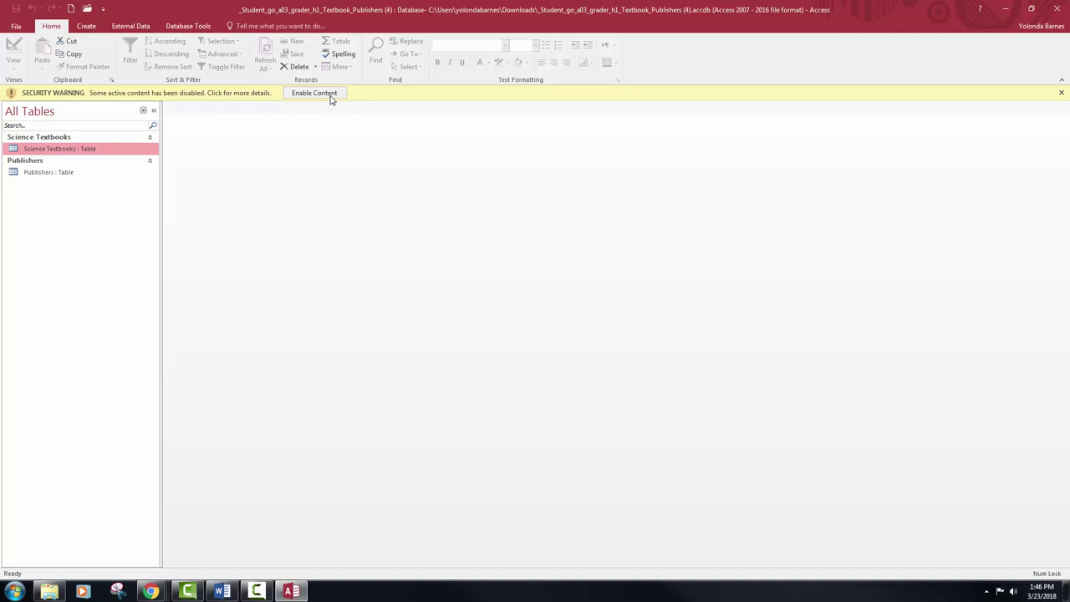
{"action": "left_click", "coordinate": [331, 95]}
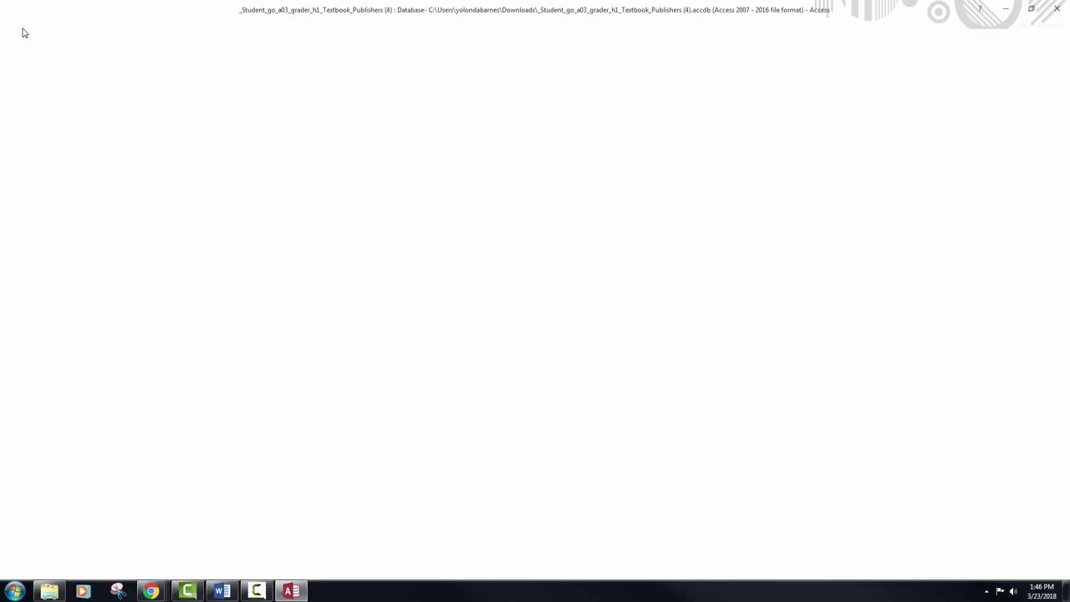
Step: Save the database as _Student_go_a03_grader_h1_Textbook_Publishers in the Chapter 3 folder under BUSA 120 > Access, and enable its content
{"action": "left_click", "coordinate": [25, 138]}
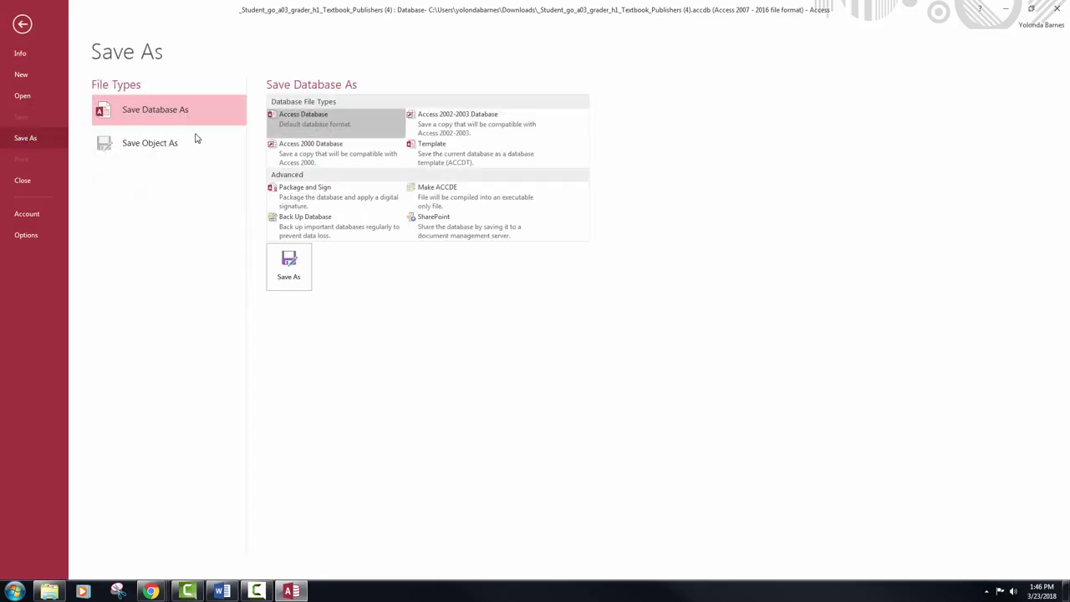
{"action": "left_click", "coordinate": [293, 264]}
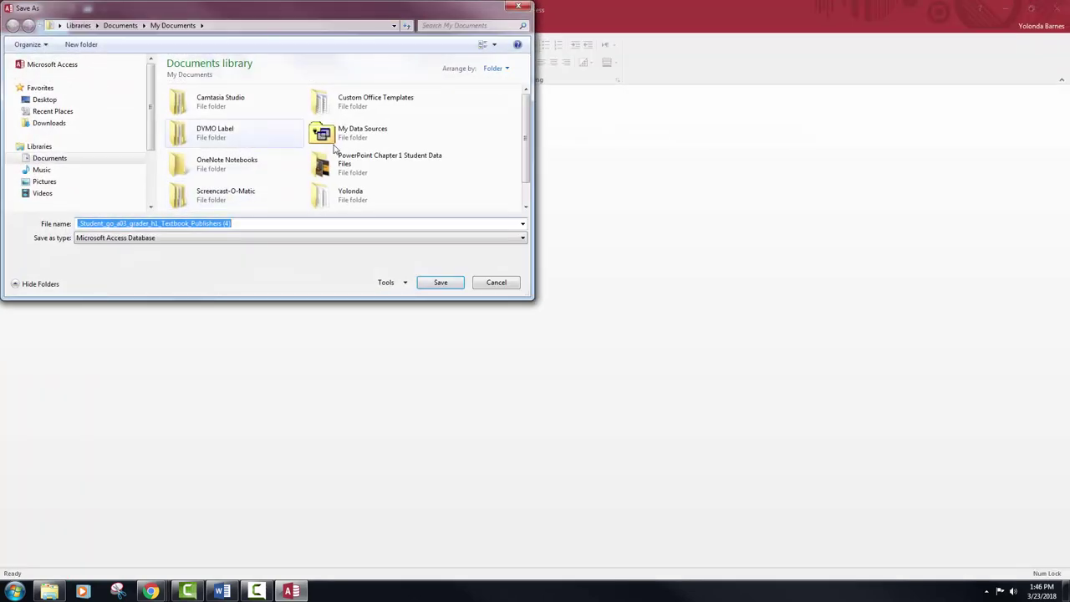
{"action": "double_click", "coordinate": [338, 204]}
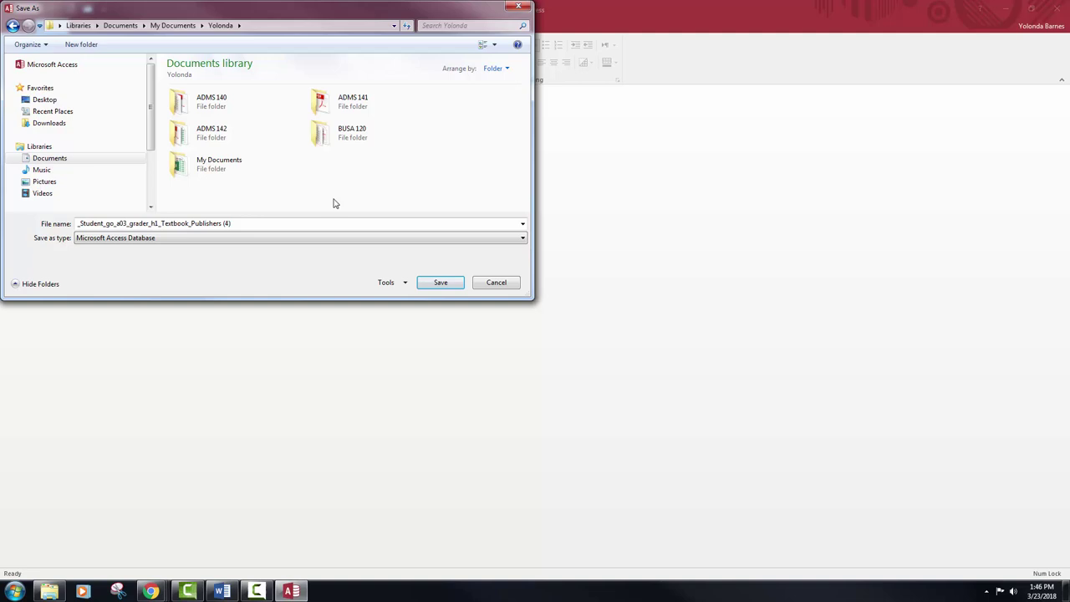
{"action": "double_click", "coordinate": [360, 142]}
{"action": "double_click", "coordinate": [231, 113]}
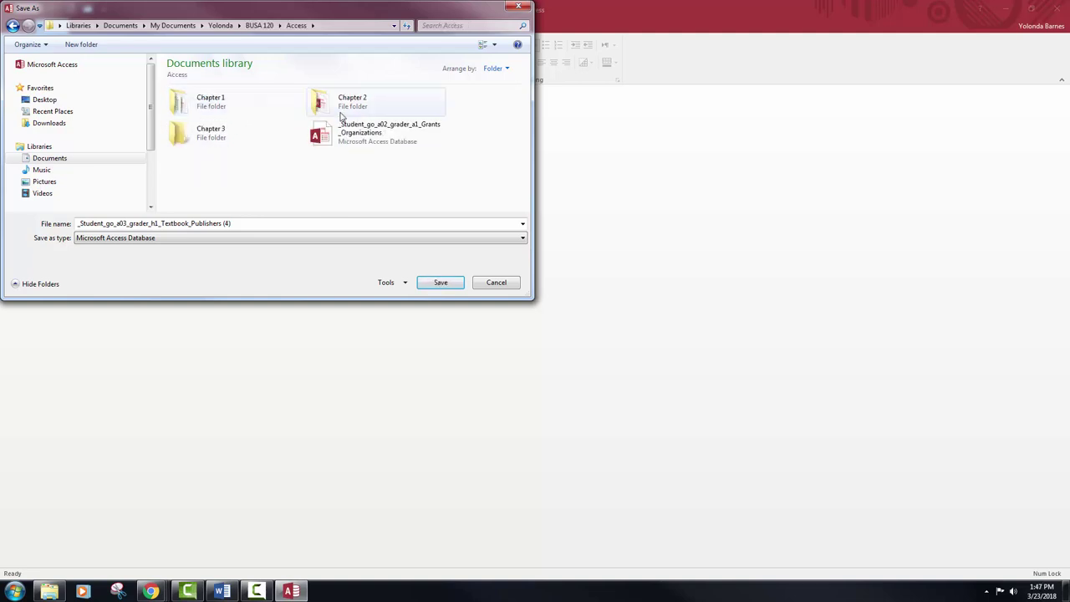
{"action": "left_click", "coordinate": [245, 140]}
{"action": "double_click", "coordinate": [246, 140]}
{"action": "double_click", "coordinate": [336, 224]}
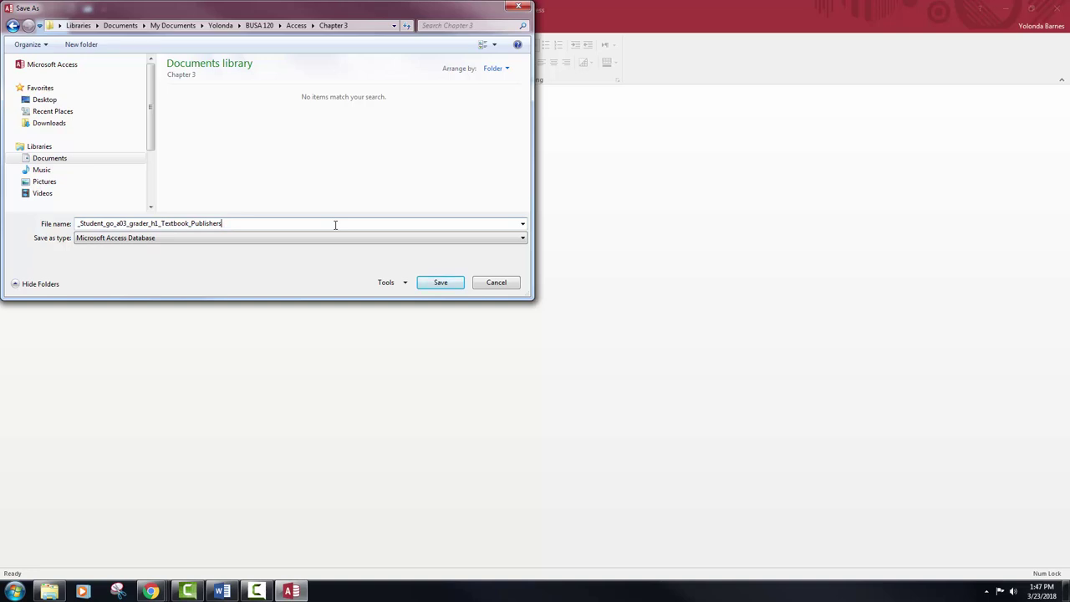
{"action": "key", "text": "Return"}
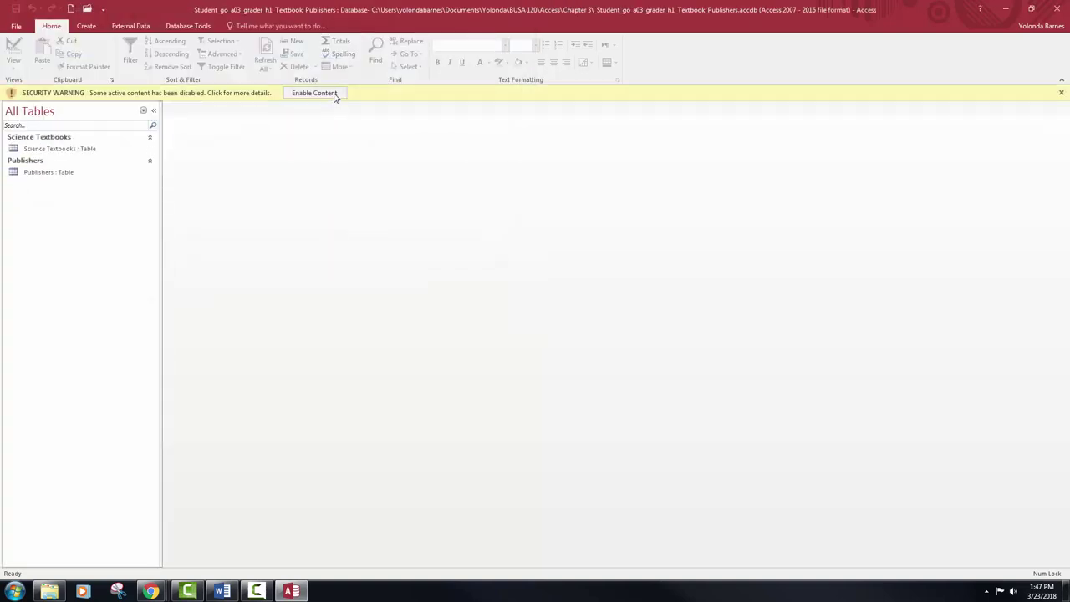
{"action": "left_click", "coordinate": [328, 95]}
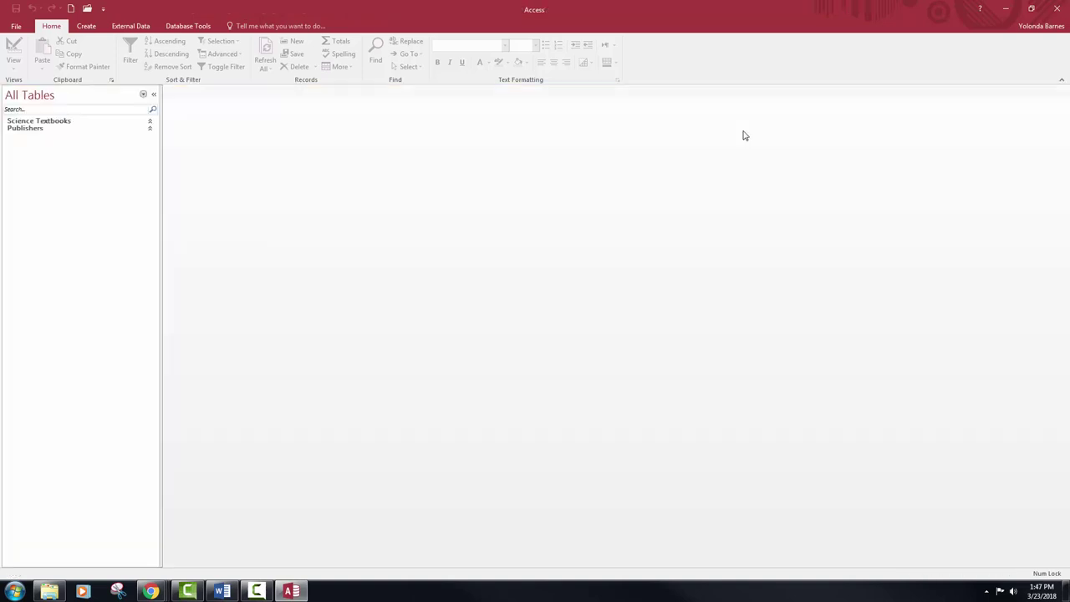
Step: Switch to the Word instructions document and read the project description and step 1
{"action": "left_click", "coordinate": [221, 592]}
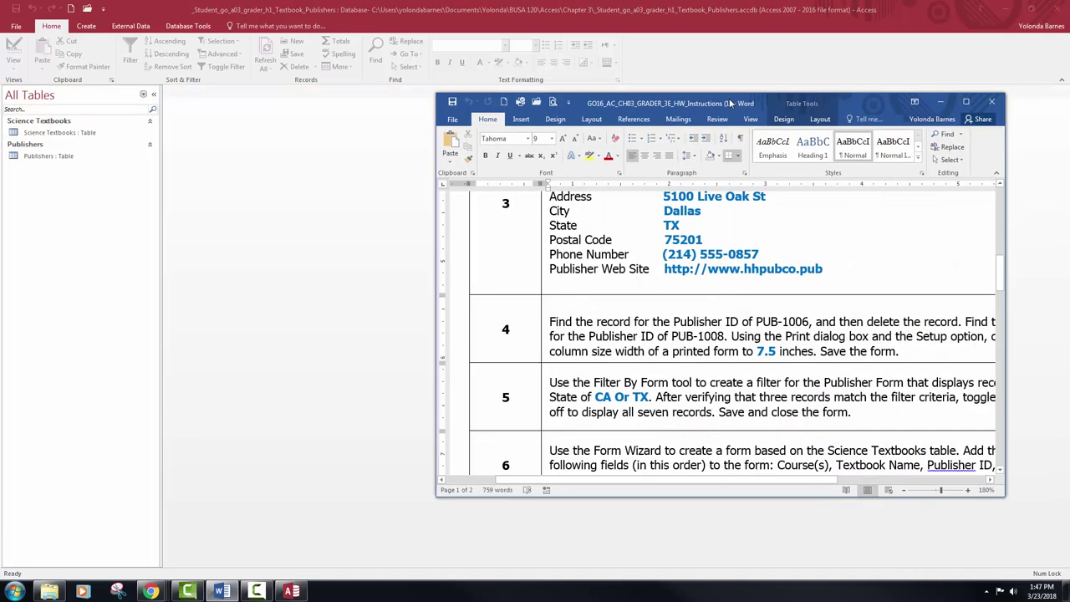
{"action": "left_click_drag", "start_coordinate": [710, 96], "coordinate": [574, 95]}
{"action": "left_click", "coordinate": [831, 99]}
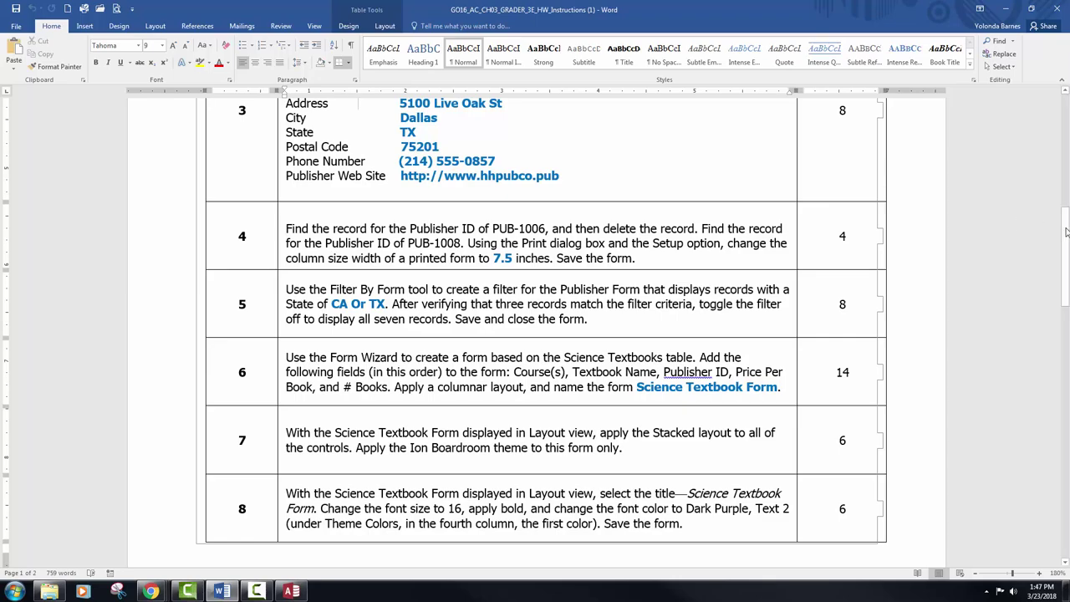
{"action": "left_click_drag", "start_coordinate": [1066, 231], "coordinate": [1057, 105]}
{"action": "scroll", "coordinate": [492, 311], "scroll_direction": "down", "scroll_amount": 1}
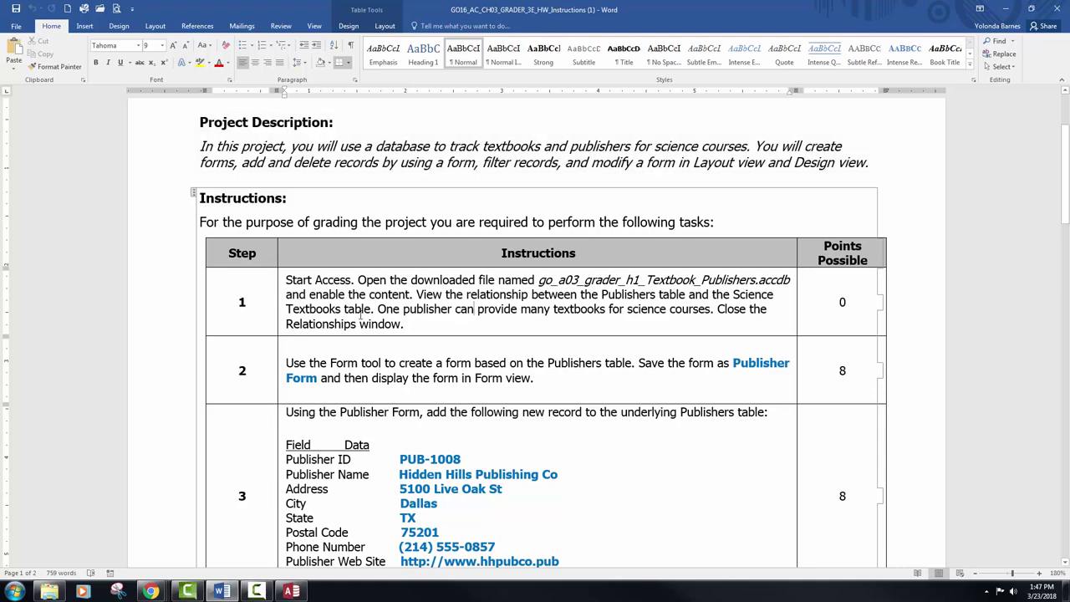
{"action": "left_click", "coordinate": [1005, 8]}
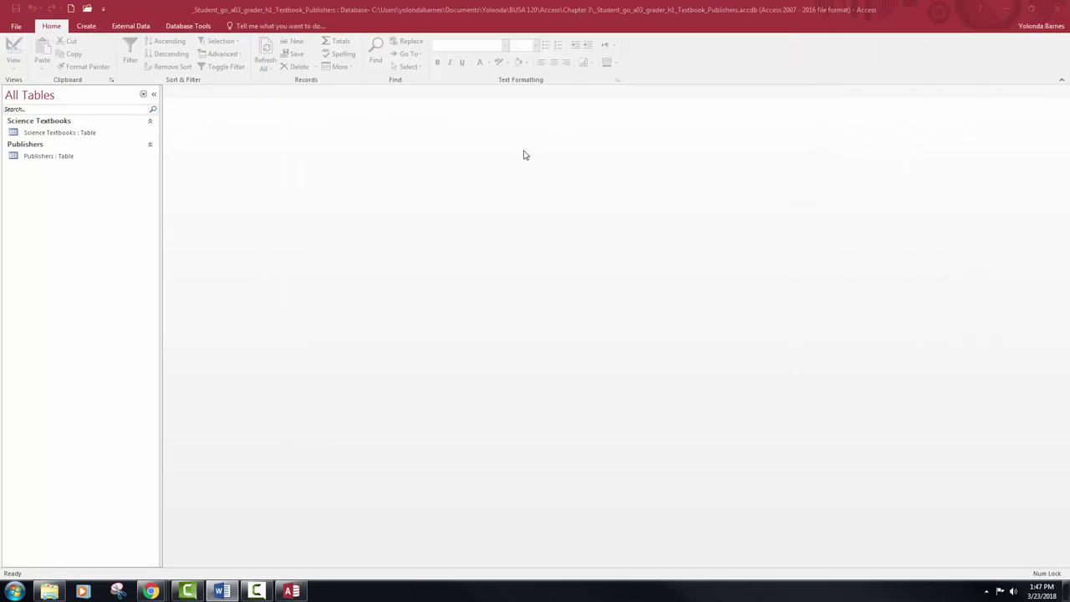
Step: View the relationship between Publishers and Science Textbooks with both field lists enlarged, and close the Relationships window without saving the layout
{"action": "left_click", "coordinate": [87, 27]}
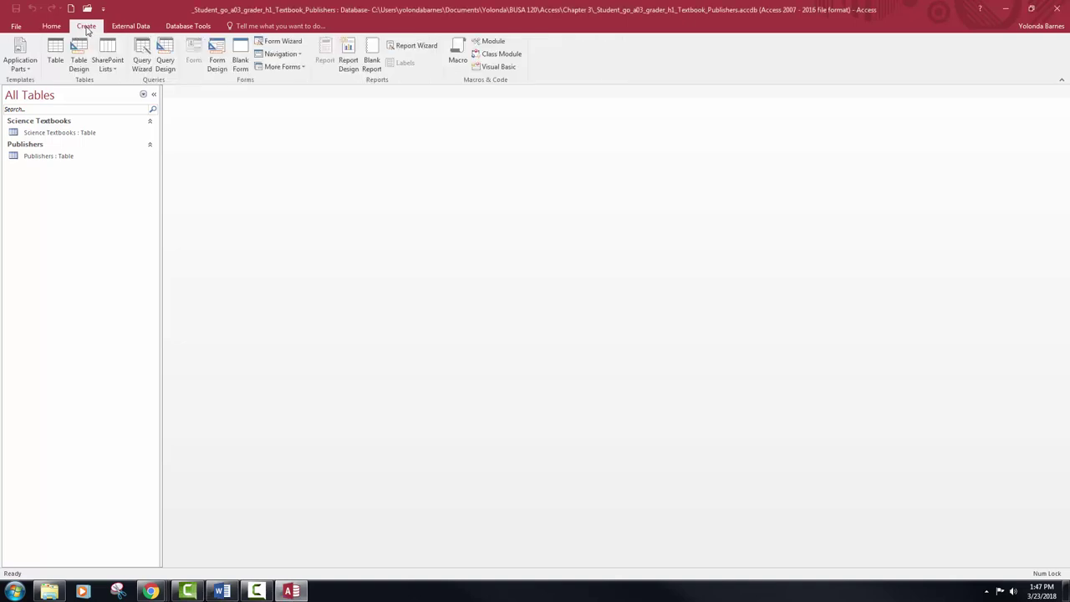
{"action": "left_click", "coordinate": [188, 25]}
{"action": "left_click", "coordinate": [129, 54]}
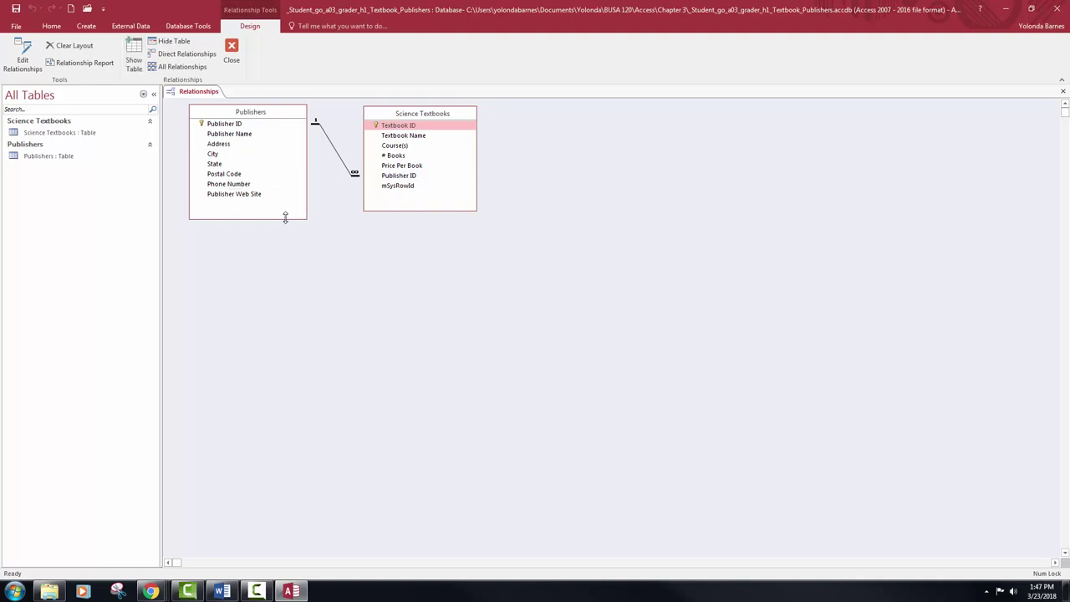
{"action": "left_click_drag", "start_coordinate": [284, 219], "coordinate": [284, 271]}
{"action": "left_click_drag", "start_coordinate": [404, 210], "coordinate": [404, 275]}
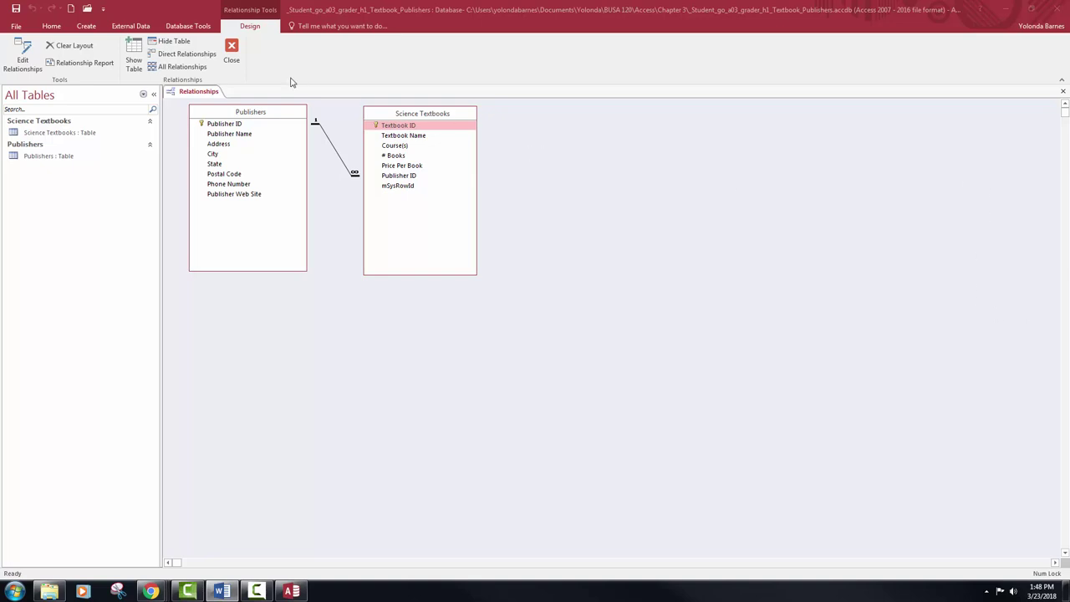
{"action": "left_click", "coordinate": [231, 60]}
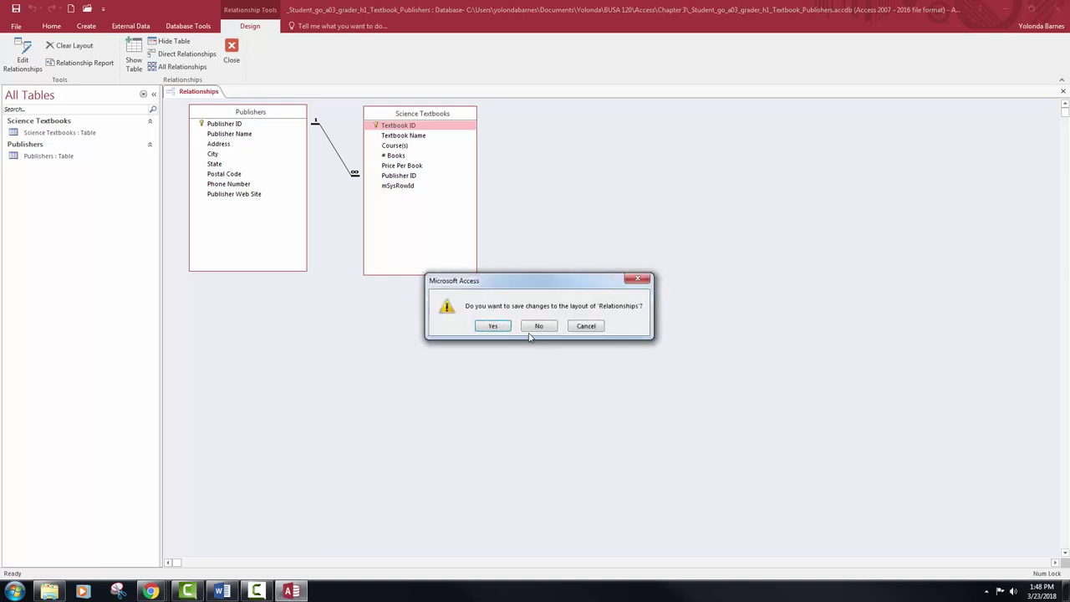
{"action": "left_click", "coordinate": [540, 326]}
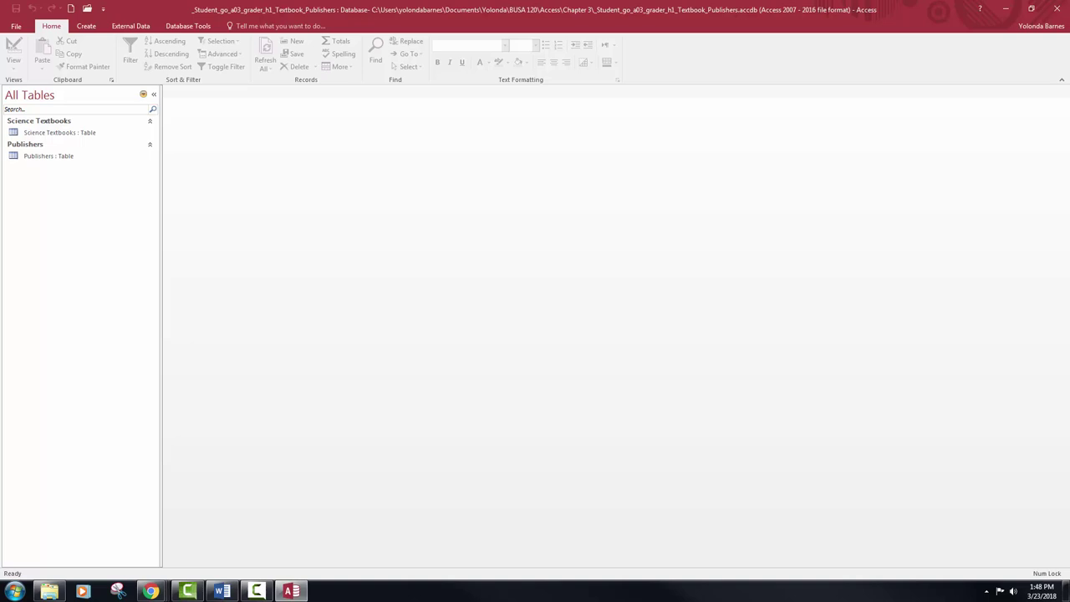
Step: Switch to the Word instructions and read step 2, highlighting the required form name
{"action": "key", "text": "alt+Tab"}
{"action": "scroll", "coordinate": [599, 340], "scroll_direction": "down", "scroll_amount": 3}
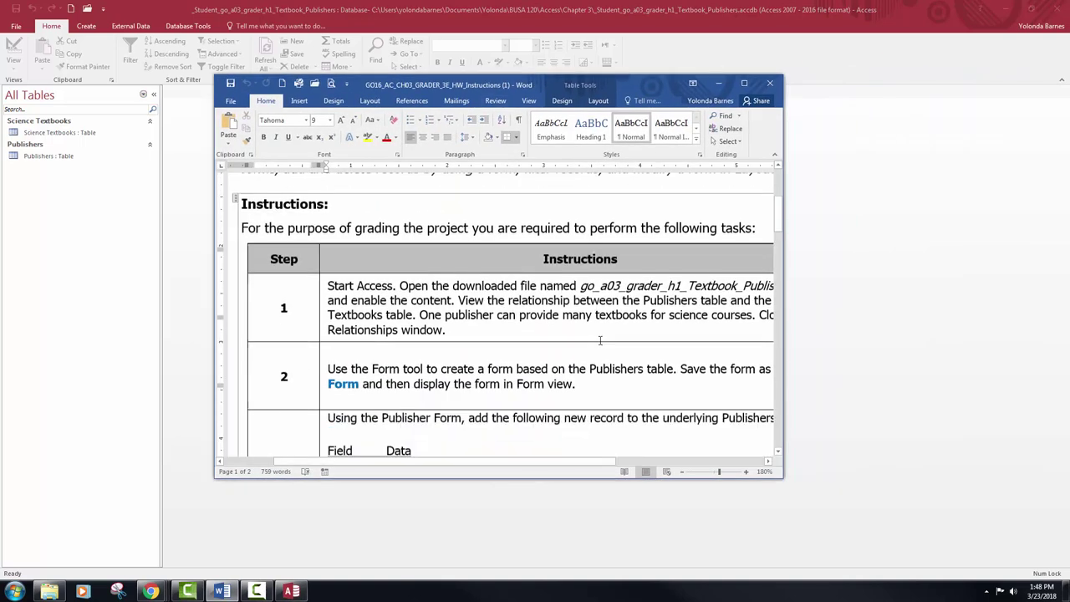
{"action": "scroll", "coordinate": [599, 340], "scroll_direction": "down", "scroll_amount": 1}
{"action": "left_click", "coordinate": [744, 83]}
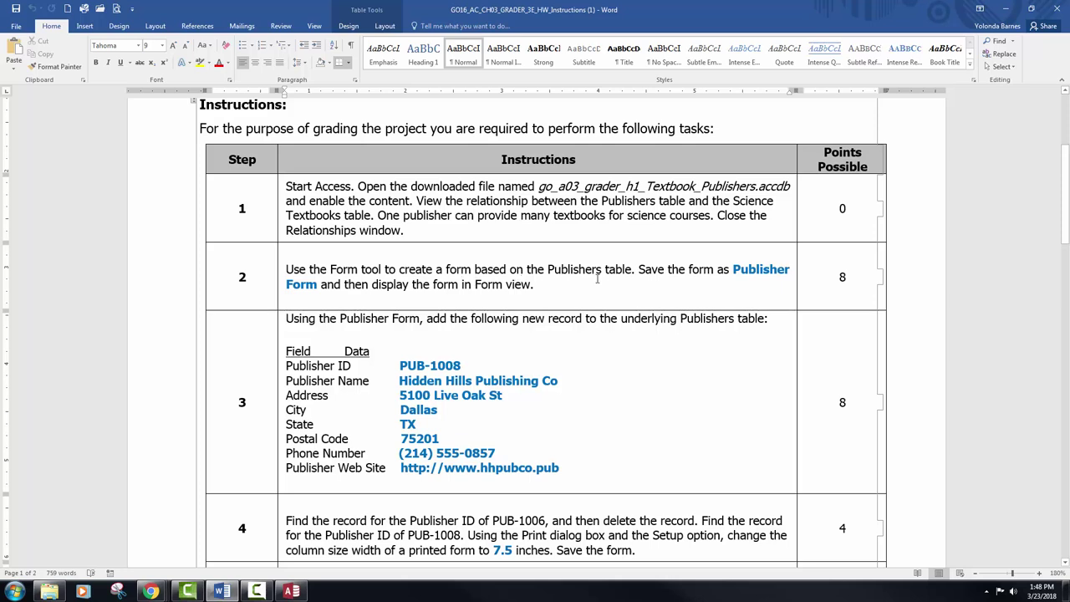
{"action": "left_click_drag", "start_coordinate": [732, 269], "coordinate": [318, 285]}
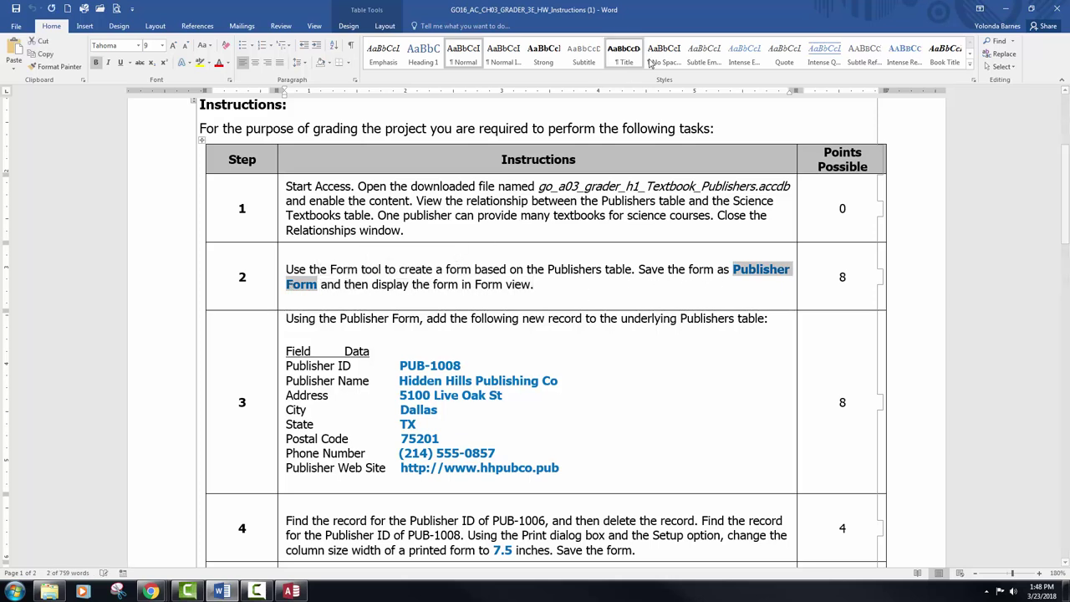
Step: Switch back to Access and create a form from the Publishers table with the Form tool
{"action": "key", "text": "alt+Tab"}
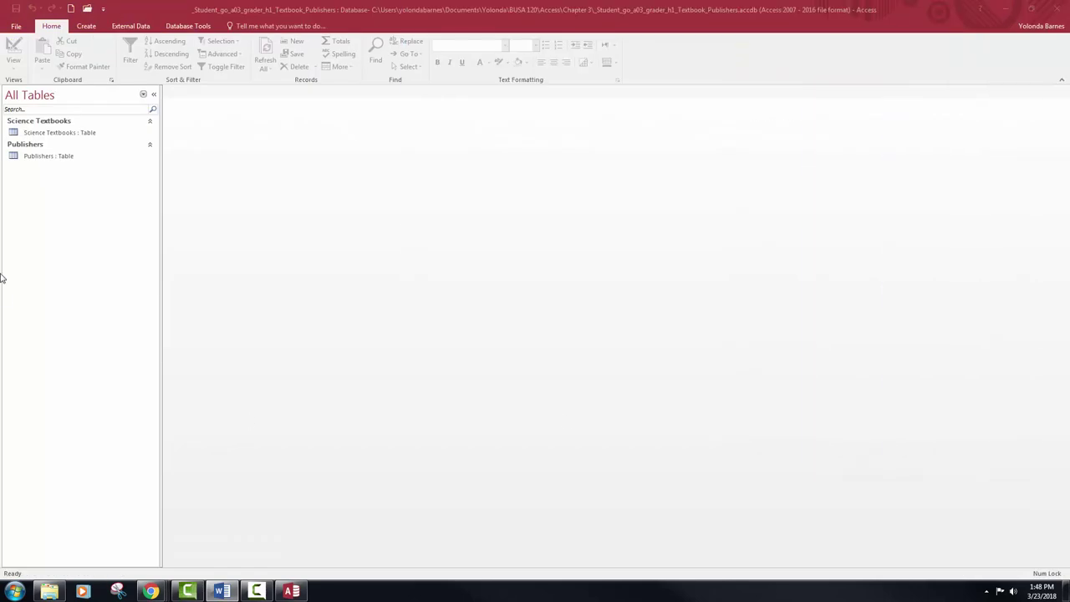
{"action": "left_click", "coordinate": [86, 27]}
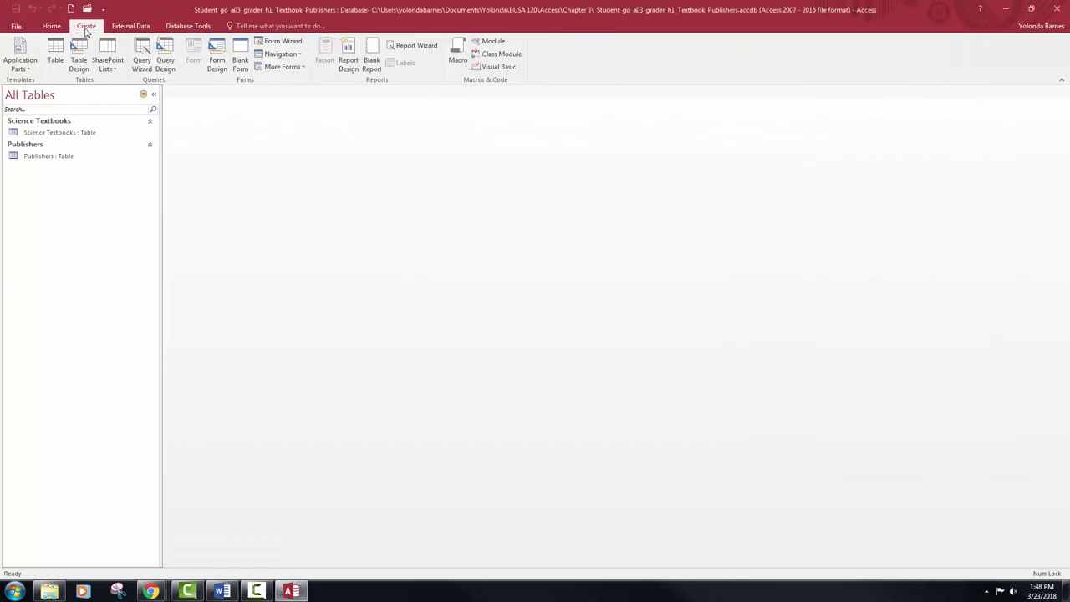
{"action": "left_click", "coordinate": [70, 158]}
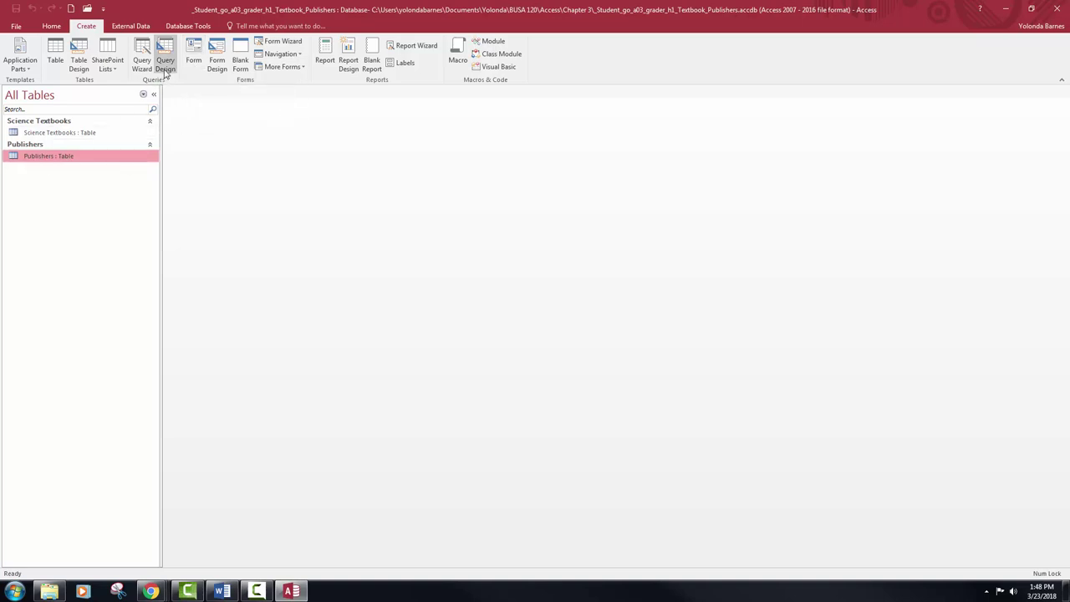
{"action": "left_click", "coordinate": [194, 52]}
{"action": "left_click", "coordinate": [194, 52]}
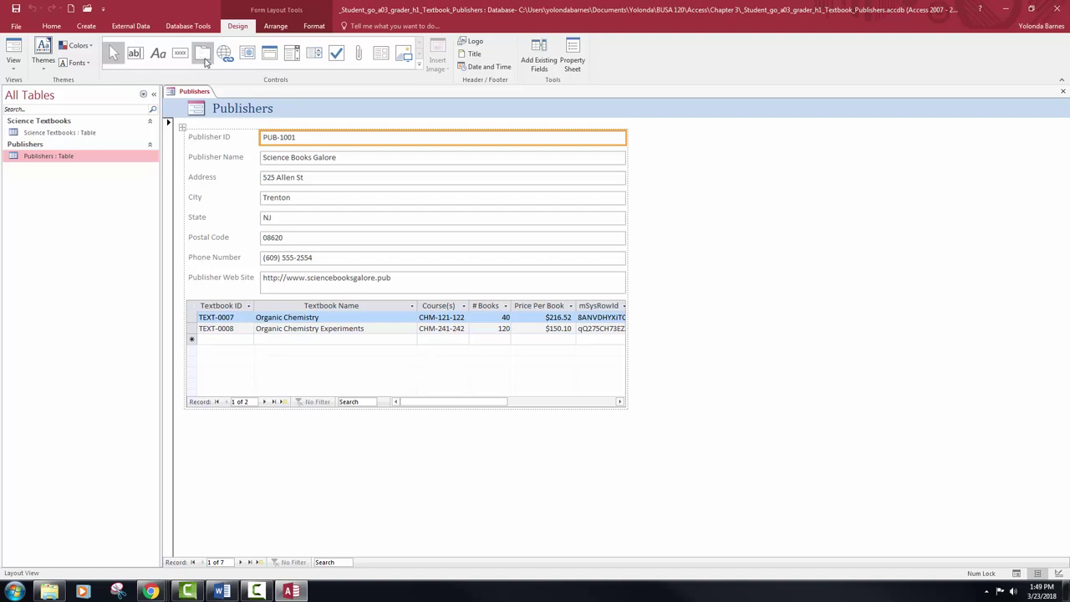
Step: Save the new form as Publisher Form and display it in Form view
{"action": "left_click", "coordinate": [16, 10]}
{"action": "type", "text": "Publisher Form"}
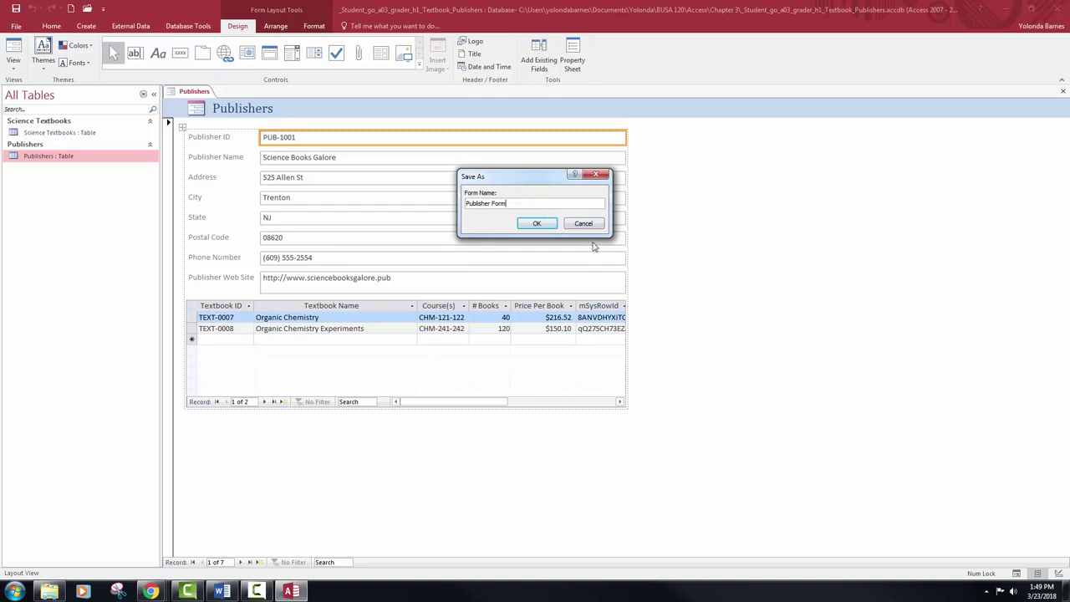
{"action": "left_click", "coordinate": [532, 228]}
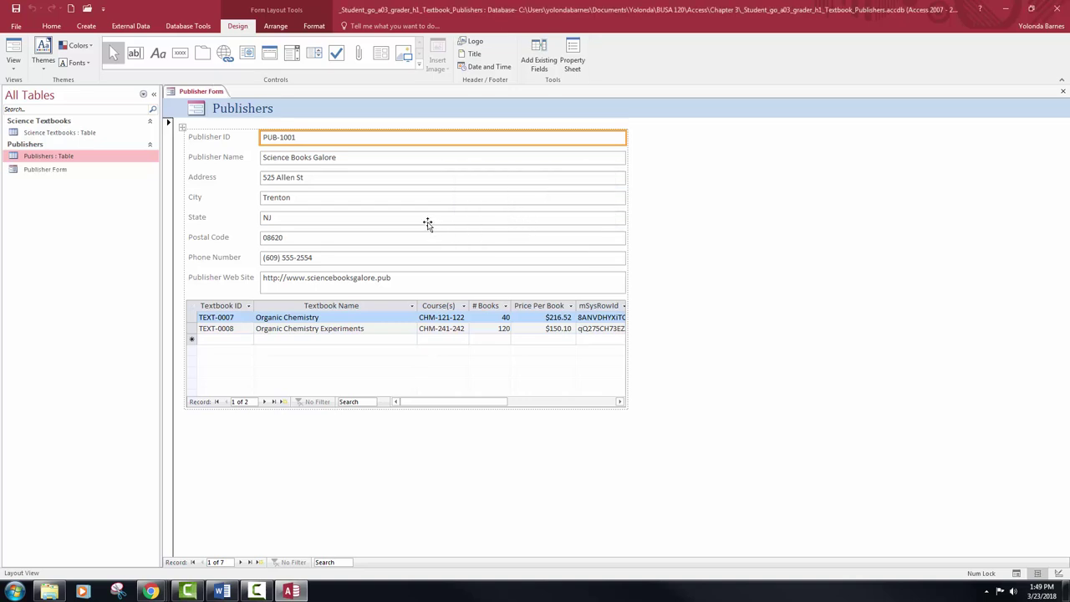
{"action": "left_click", "coordinate": [15, 68]}
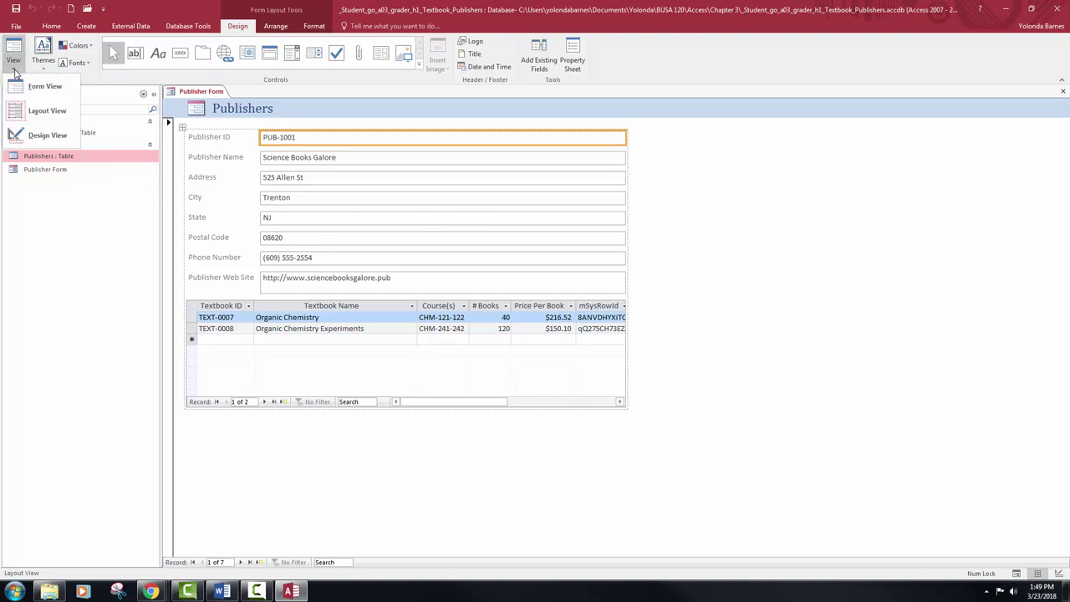
{"action": "left_click", "coordinate": [44, 86]}
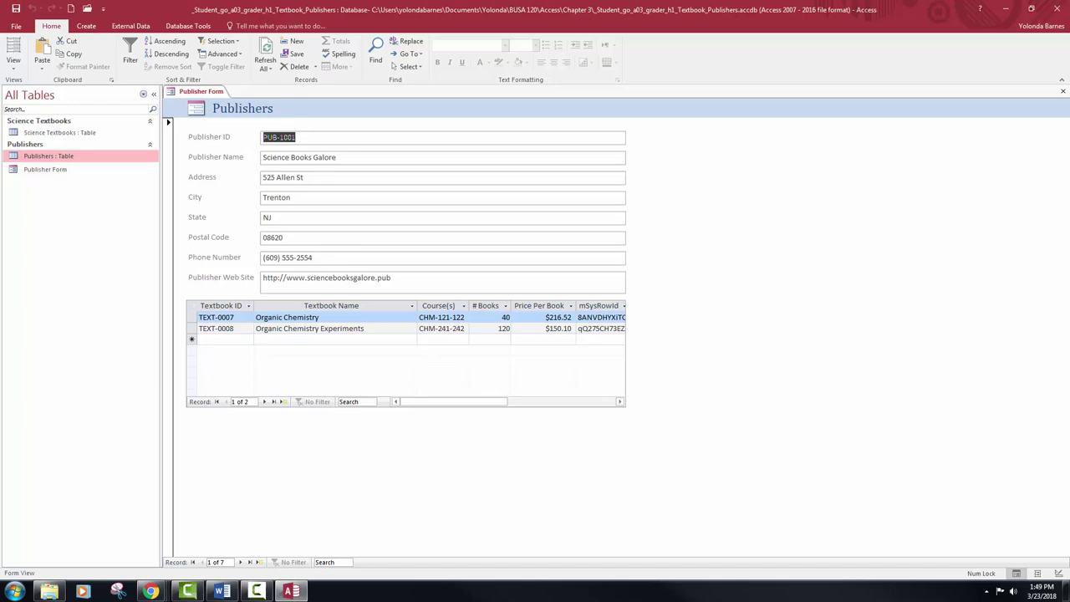
Step: Read step 3 in the Word instructions for the new publisher record's field data, and return to the form in Access
{"action": "left_click", "coordinate": [221, 591]}
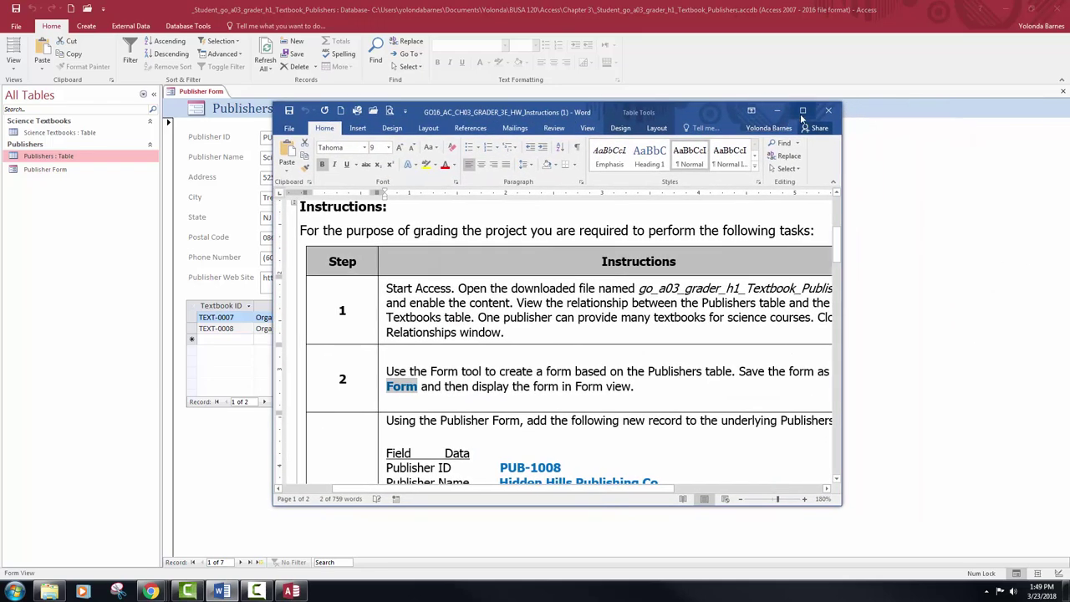
{"action": "left_click", "coordinate": [802, 112]}
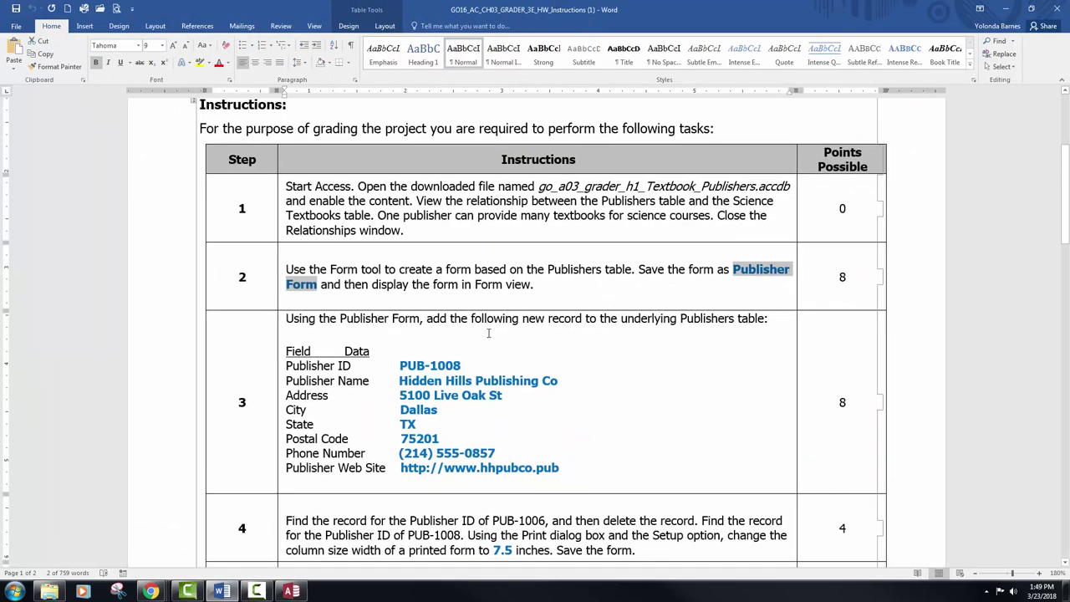
{"action": "scroll", "coordinate": [489, 333], "scroll_direction": "down", "scroll_amount": 1}
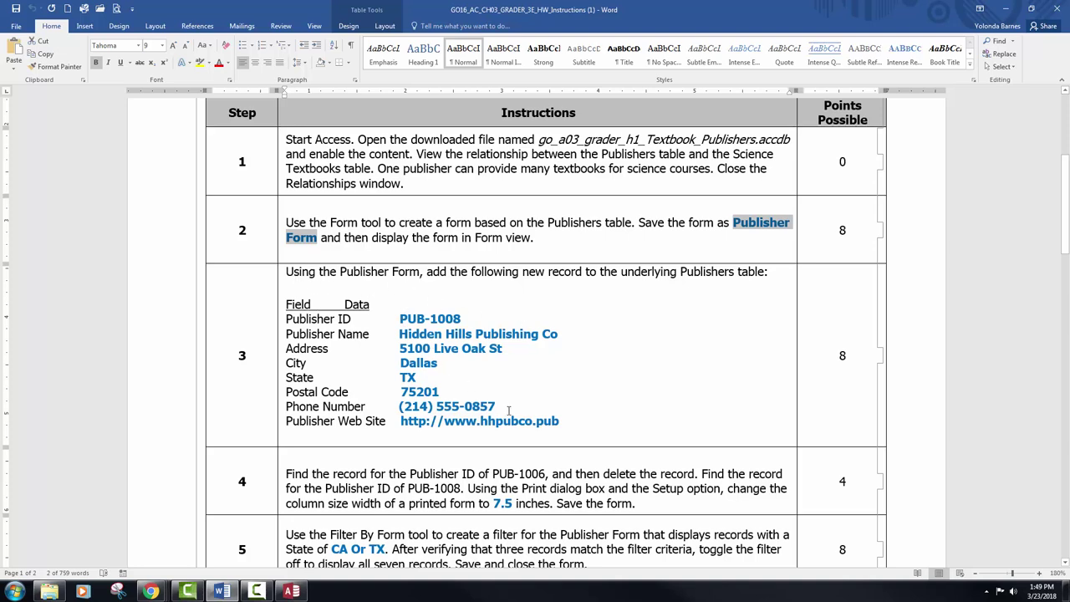
{"action": "key", "text": "alt+Tab"}
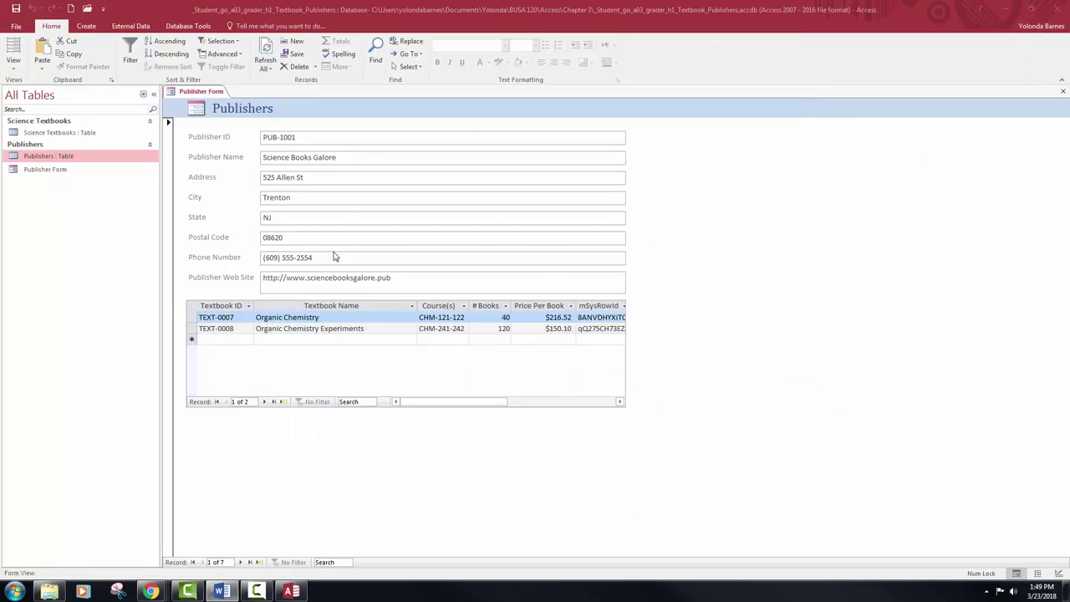
Step: Start a new record in the Publisher Form with Publisher ID PUB-1008, name Hidden Hills Publishing Co and the publisher's street address
{"action": "left_click", "coordinate": [266, 540]}
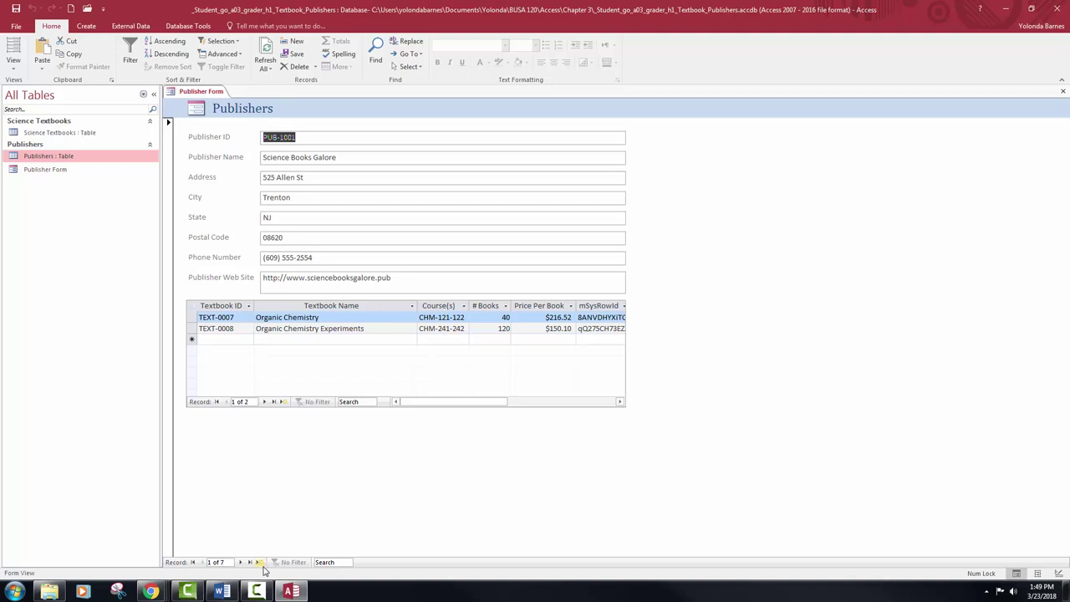
{"action": "left_click", "coordinate": [261, 565]}
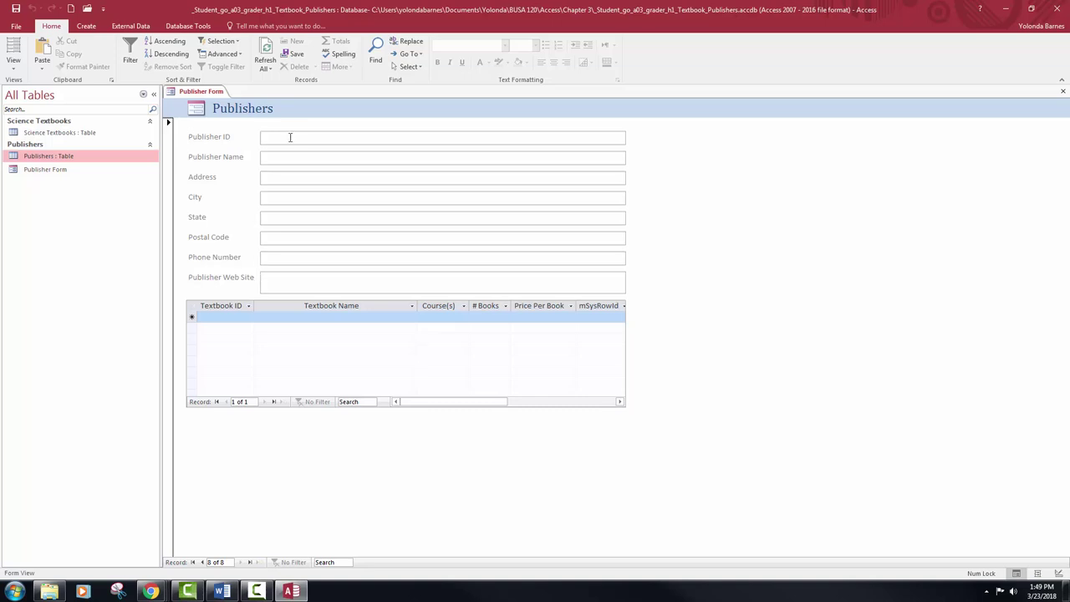
{"action": "key", "text": "Caps_Lock"}
{"action": "type", "text": "PUB-1008"}
{"action": "key", "text": "Caps_Lock"}
{"action": "type", "text": "Hidden Hills Publishing Co"}
{"action": "key", "text": "Tab"}
{"action": "type", "text": "5100 Live"}
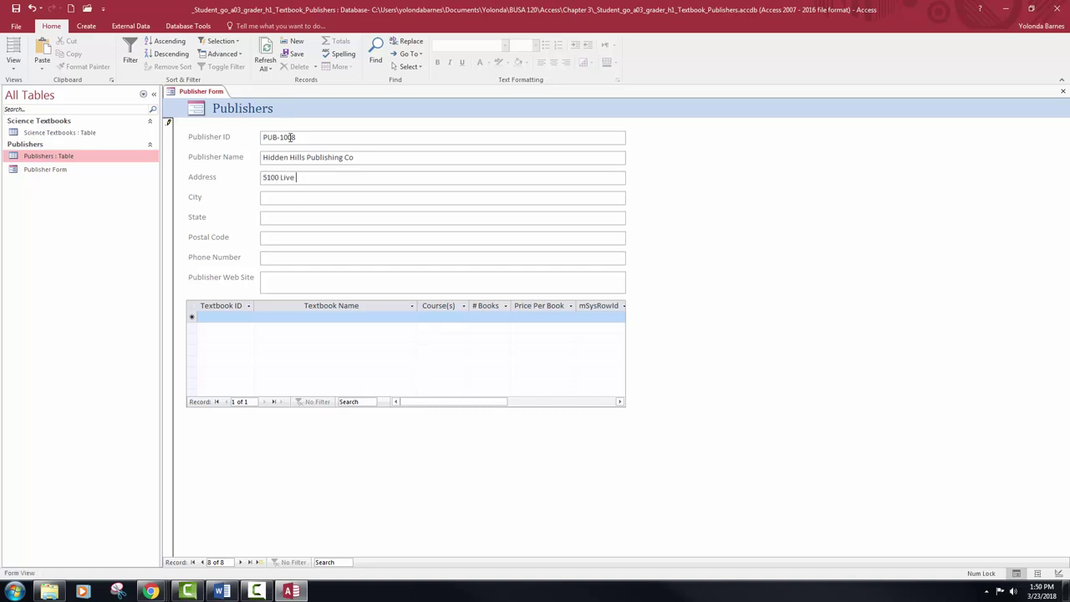
{"action": "type", "text": " Oak St"}
{"action": "key", "text": "Tab"}
{"action": "type", "text": "Dal"}
{"action": "key", "text": "Tab"}
{"action": "type", "text": "TX"}
{"action": "key", "text": "Tab"}
{"action": "type", "text": "75201"}
{"action": "key", "text": "Tab"}
{"action": "type", "text": "(214555-0857"}
{"action": "key", "text": "Tab"}
{"action": "type", "text": "h"}
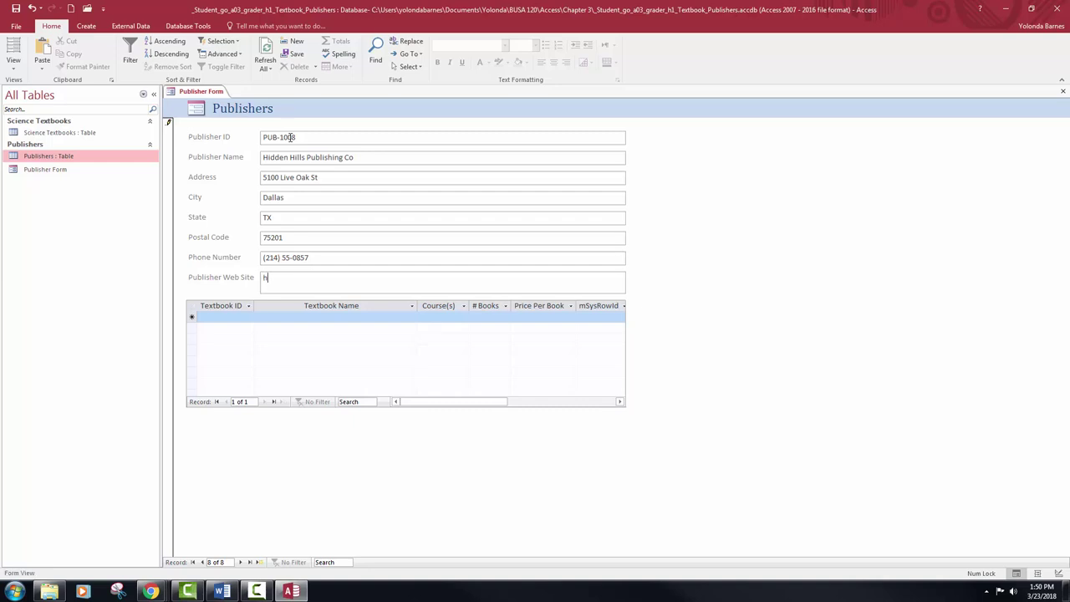
{"action": "type", "text": "ttp://www.hhpubco.pub"}
{"action": "left_click", "coordinate": [286, 257]}
{"action": "type", "text": "5"}
Step: Switch to the Word instructions, read step 4 on deleting a record and setting the print column width, and return to Access
{"action": "key", "text": "alt+Tab"}
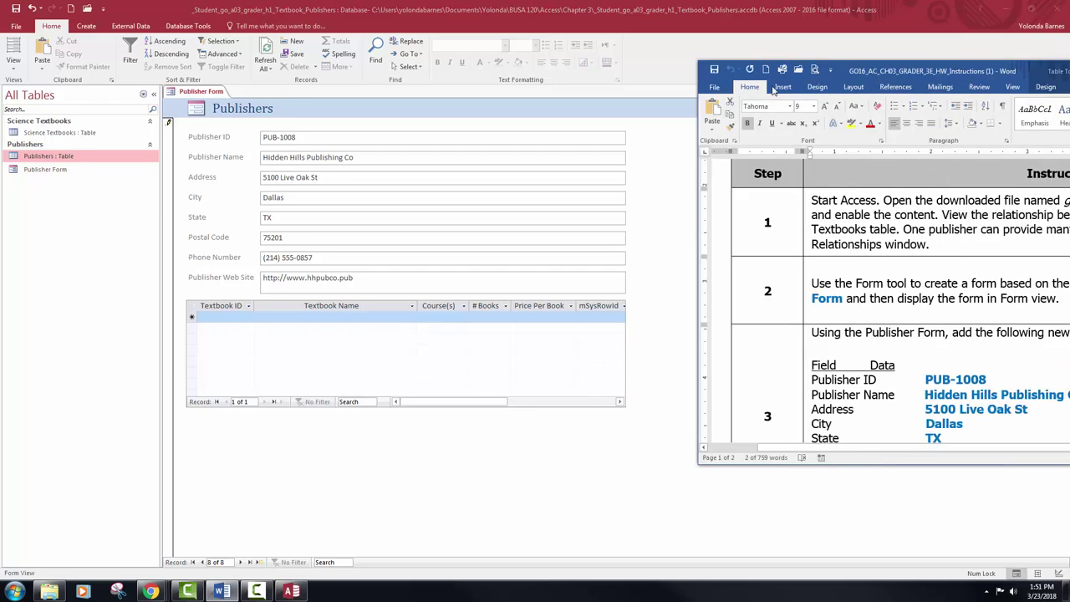
{"action": "double_click", "coordinate": [736, 67]}
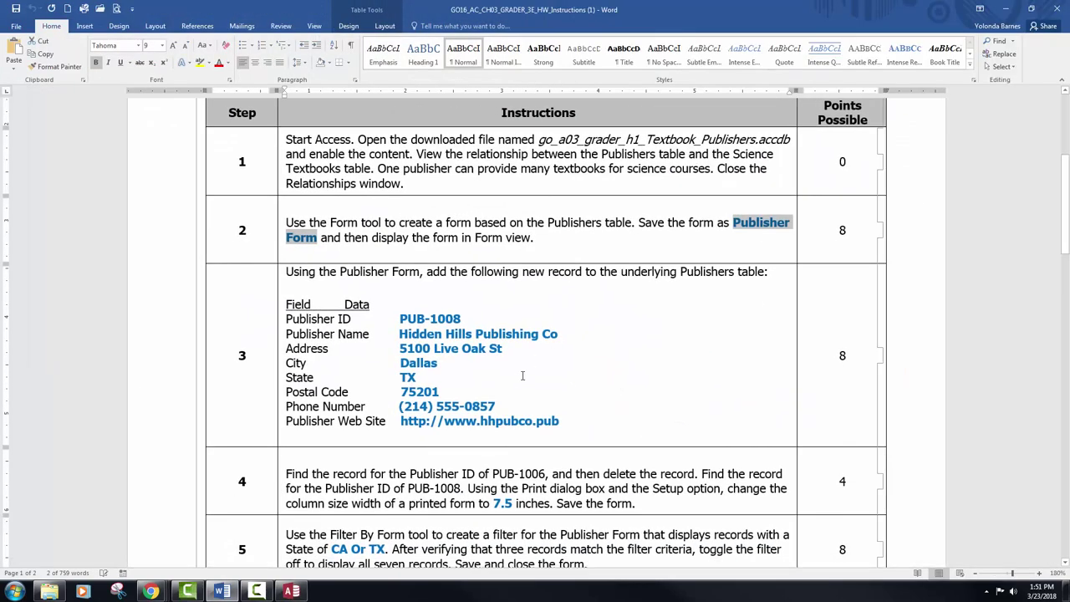
{"action": "left_click", "coordinate": [415, 237]}
{"action": "scroll", "coordinate": [415, 237], "scroll_direction": "down", "scroll_amount": 3}
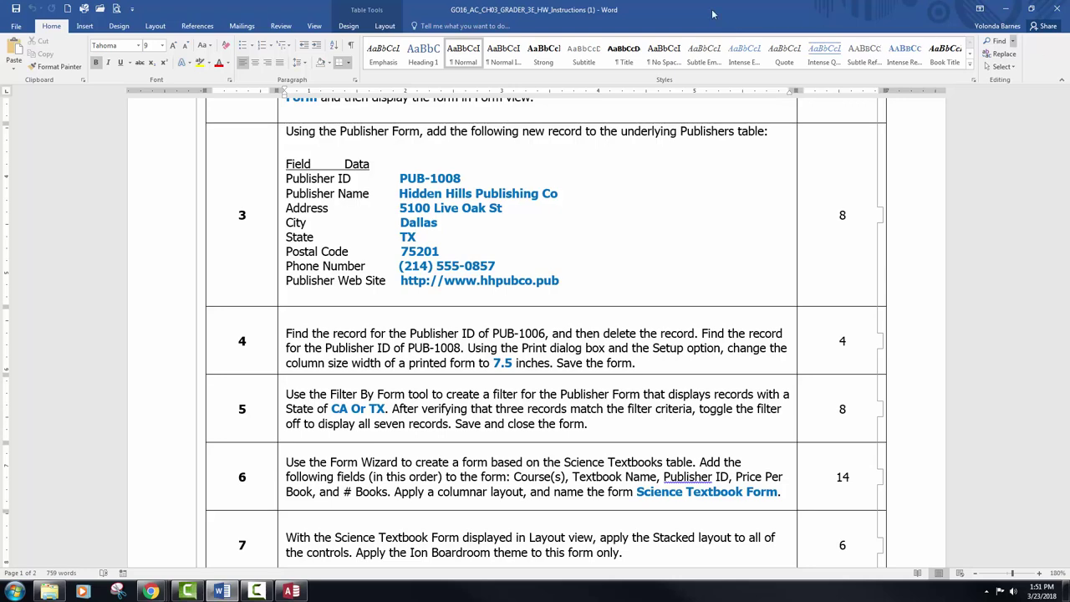
{"action": "key", "text": "alt+Tab"}
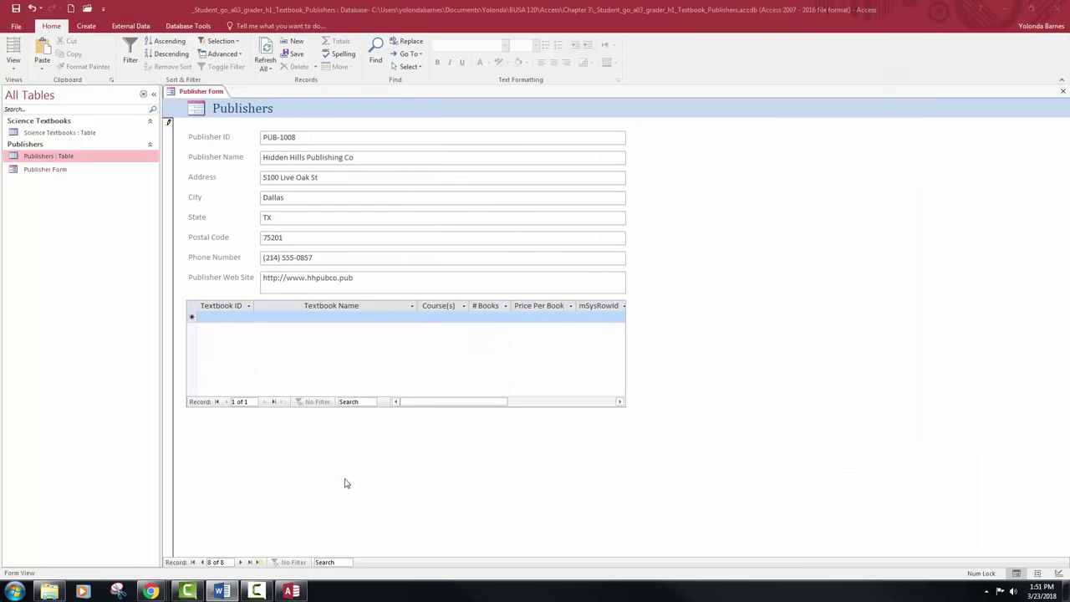
{"action": "left_click", "coordinate": [328, 562]}
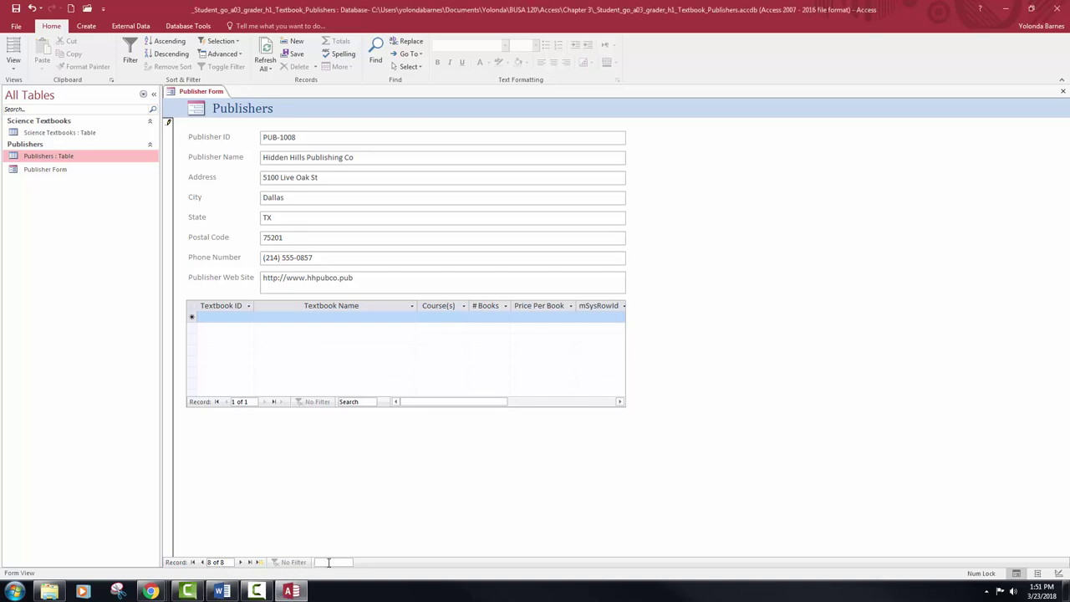
{"action": "left_click", "coordinate": [376, 60]}
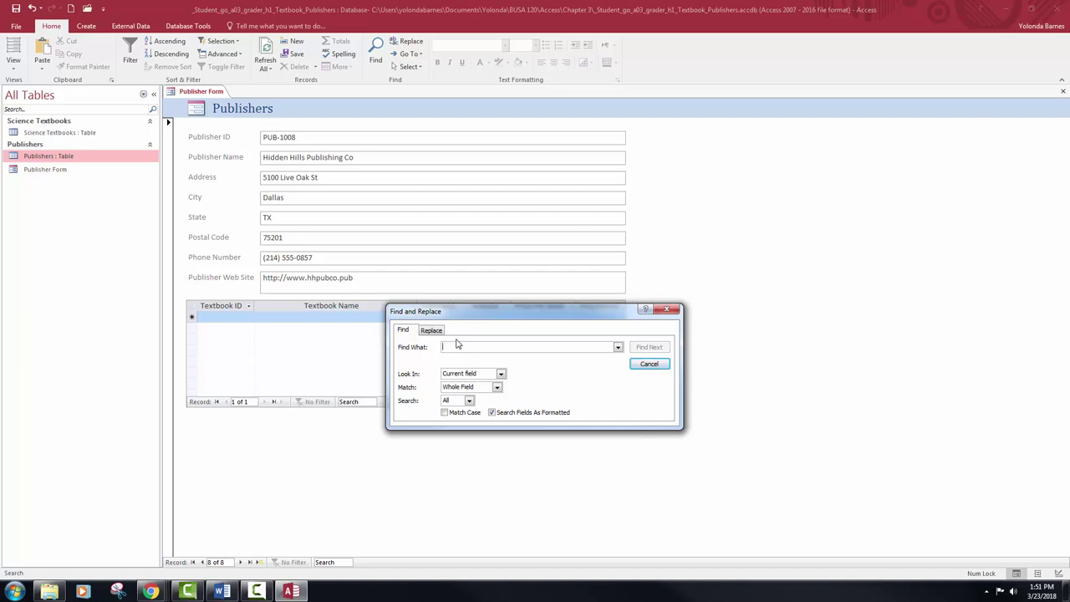
{"action": "left_click", "coordinate": [666, 310]}
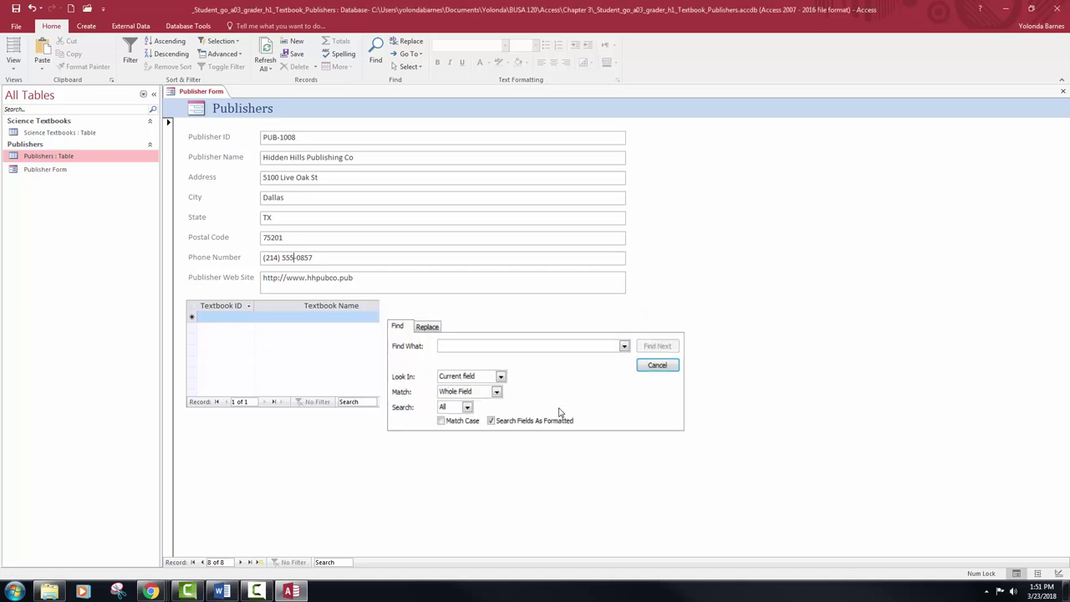
Step: Find and delete the record with Publisher ID PUB-1006, and move to the PUB-1008 record
{"action": "left_click", "coordinate": [329, 561]}
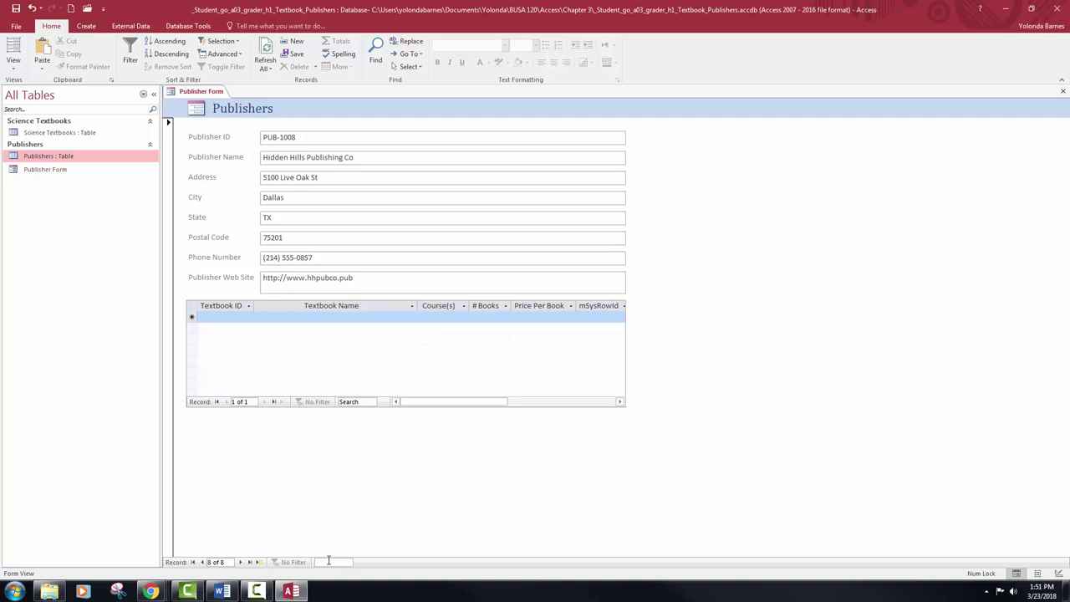
{"action": "type", "text": "PUB-100"}
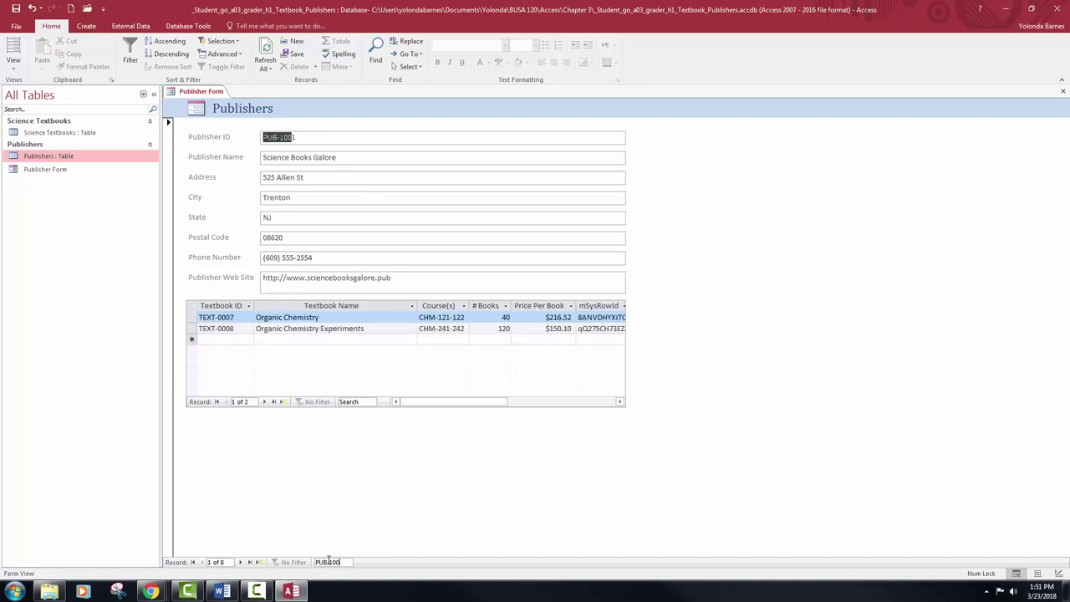
{"action": "type", "text": "6"}
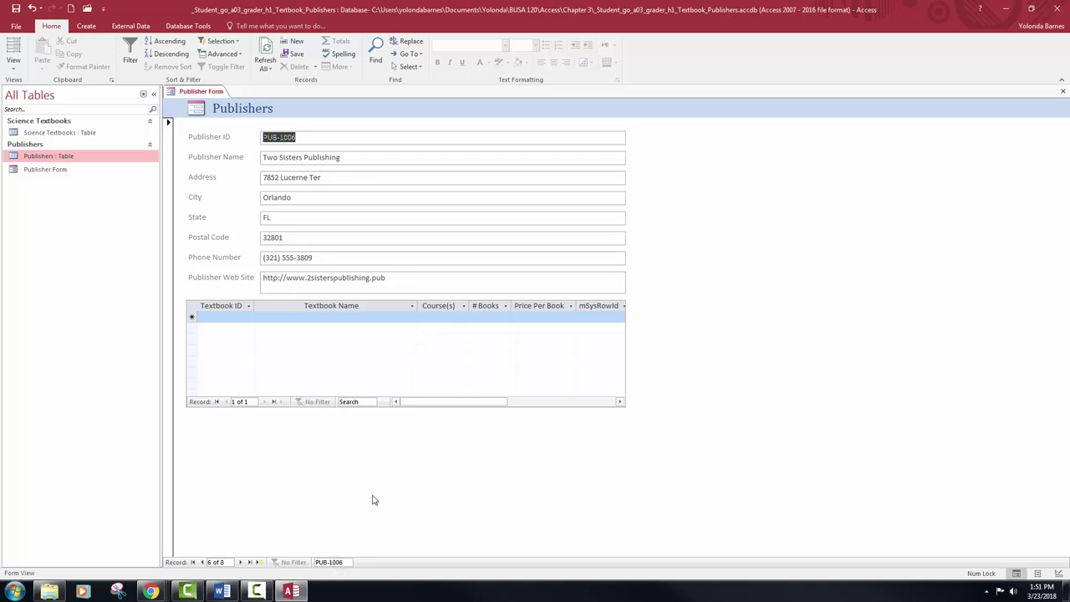
{"action": "left_click", "coordinate": [346, 562]}
{"action": "key", "text": "Return"}
{"action": "double_click", "coordinate": [554, 213]}
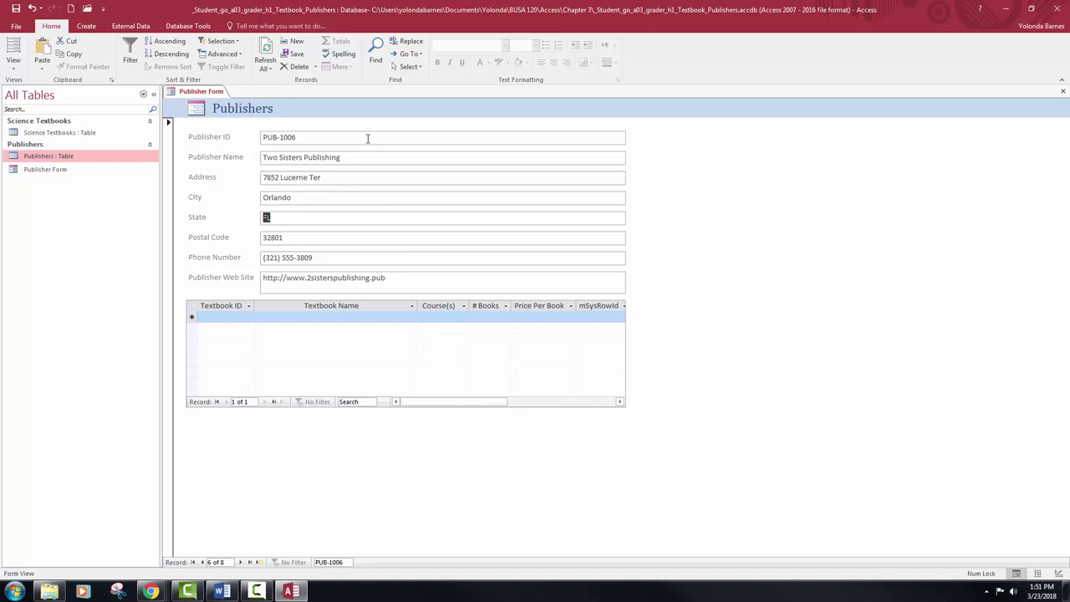
{"action": "left_click", "coordinate": [316, 68]}
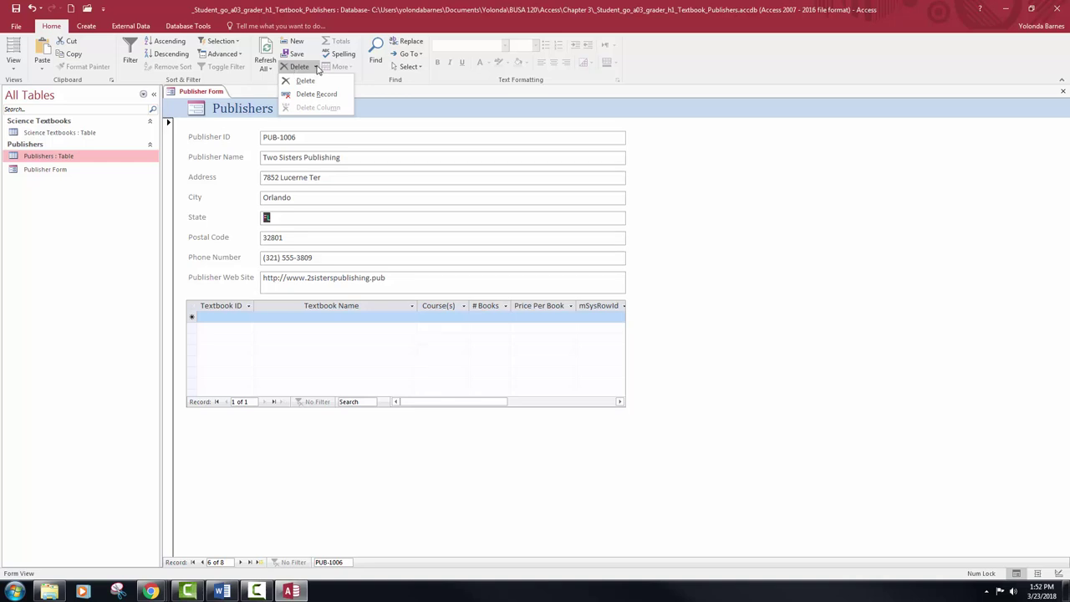
{"action": "left_click", "coordinate": [316, 94]}
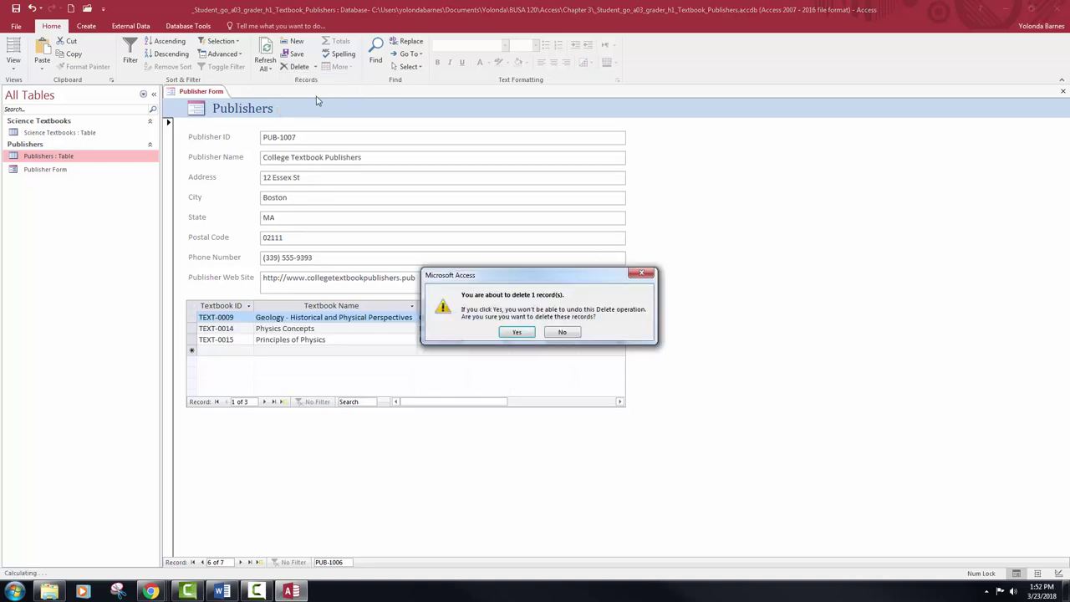
{"action": "left_click", "coordinate": [519, 333]}
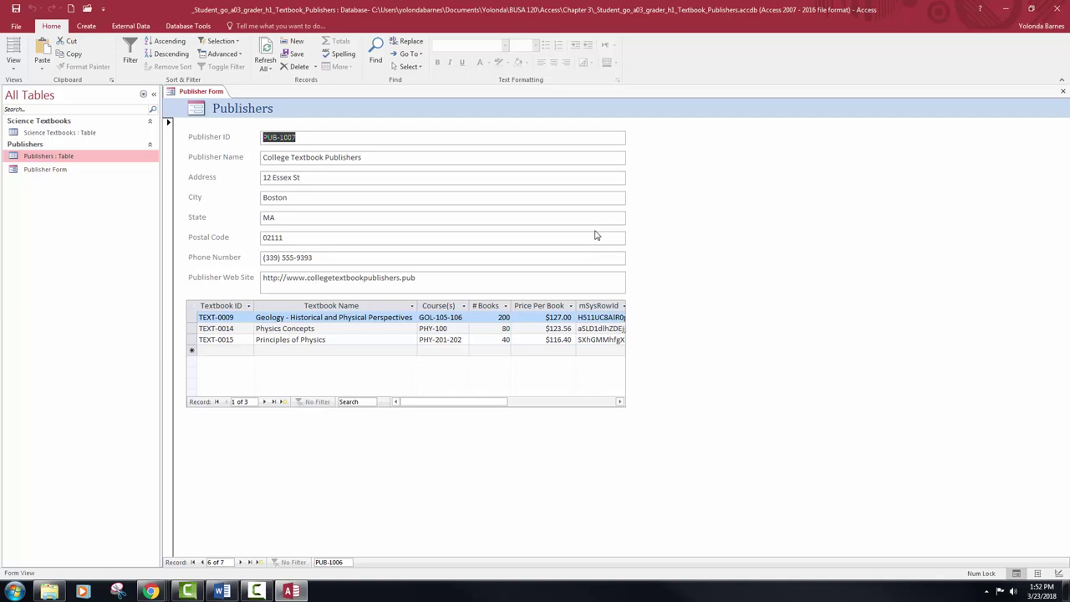
{"action": "left_click", "coordinate": [241, 563]}
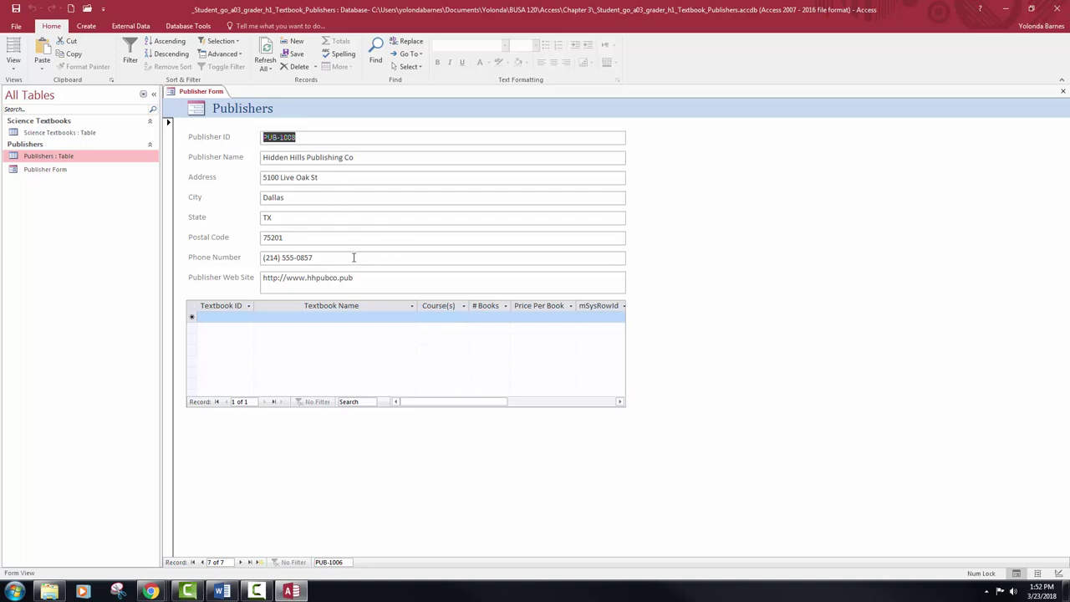
{"action": "left_click", "coordinate": [18, 27]}
{"action": "left_click", "coordinate": [31, 159]}
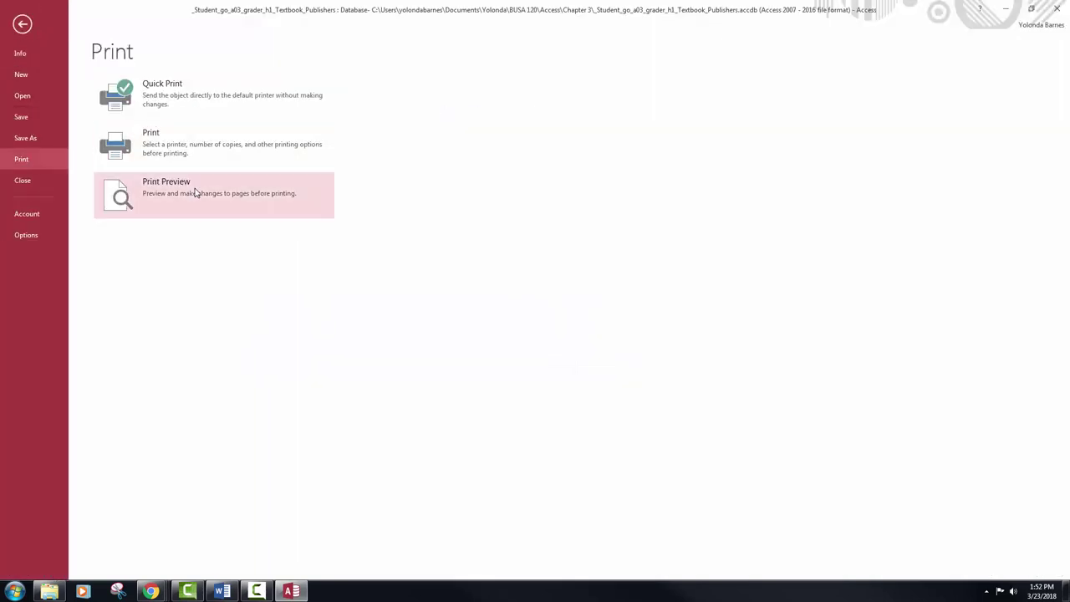
{"action": "left_click", "coordinate": [196, 192]}
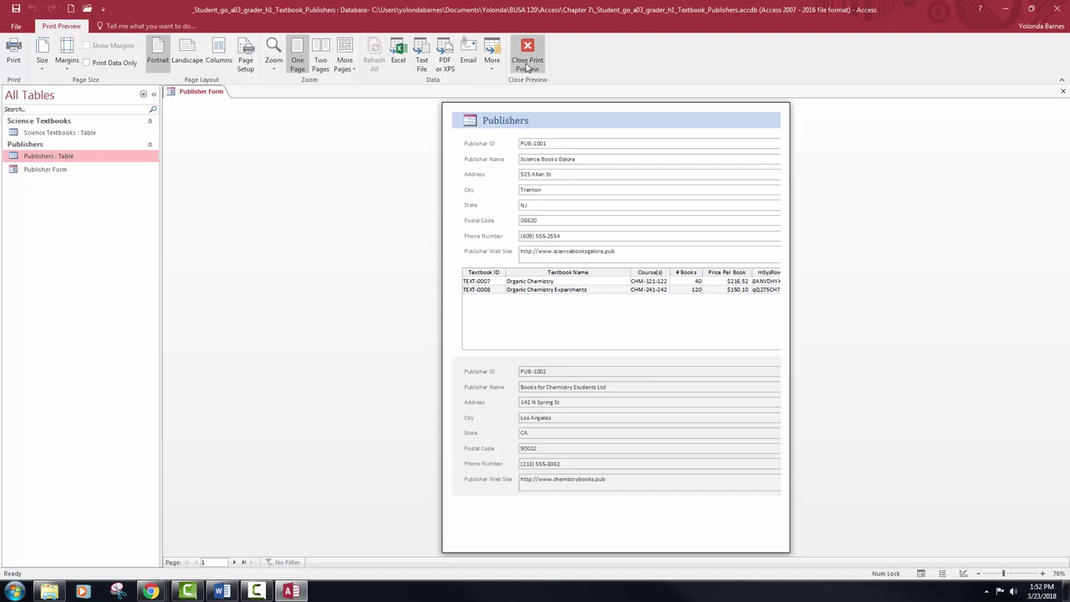
{"action": "left_click", "coordinate": [526, 52]}
Step: Set the printed form's column size width to 7.5 inches through the Print dialog's page setup, and leave the dialog without printing
{"action": "left_click", "coordinate": [18, 26]}
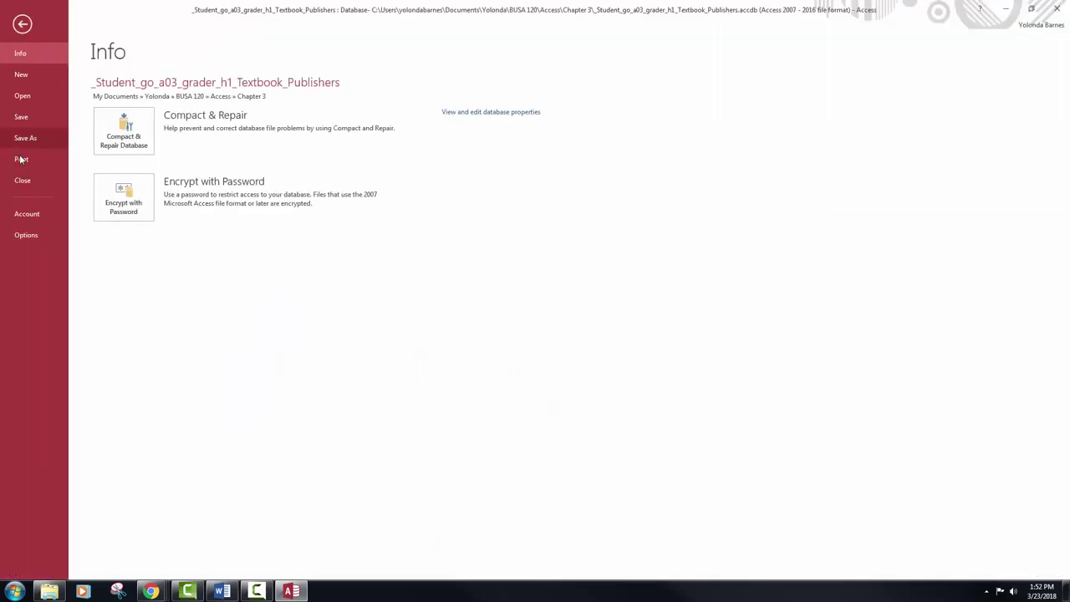
{"action": "left_click", "coordinate": [21, 159]}
{"action": "left_click", "coordinate": [182, 161]}
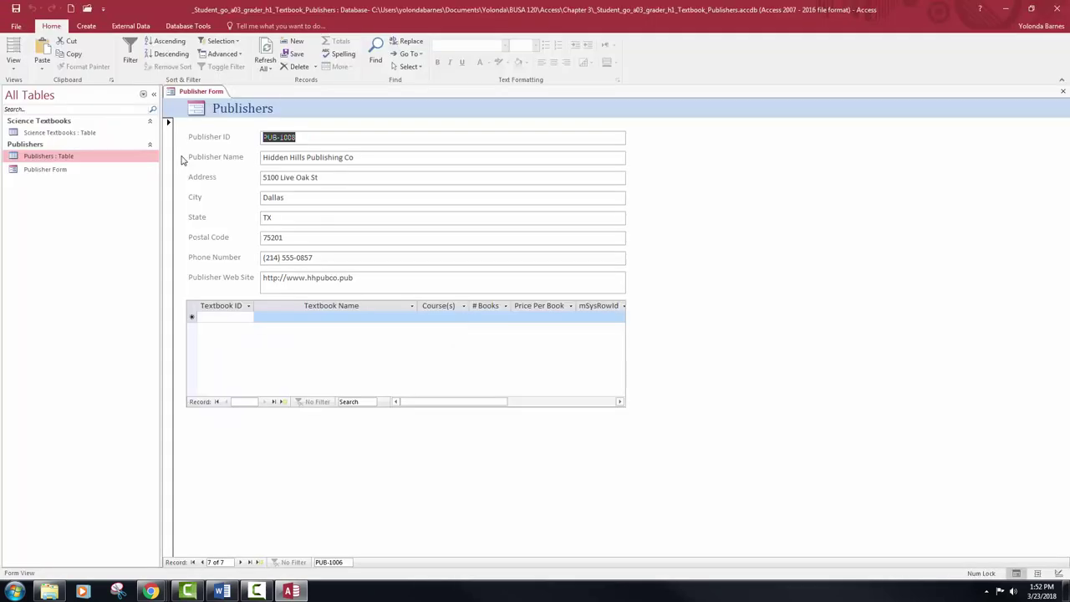
{"action": "left_click", "coordinate": [434, 295]}
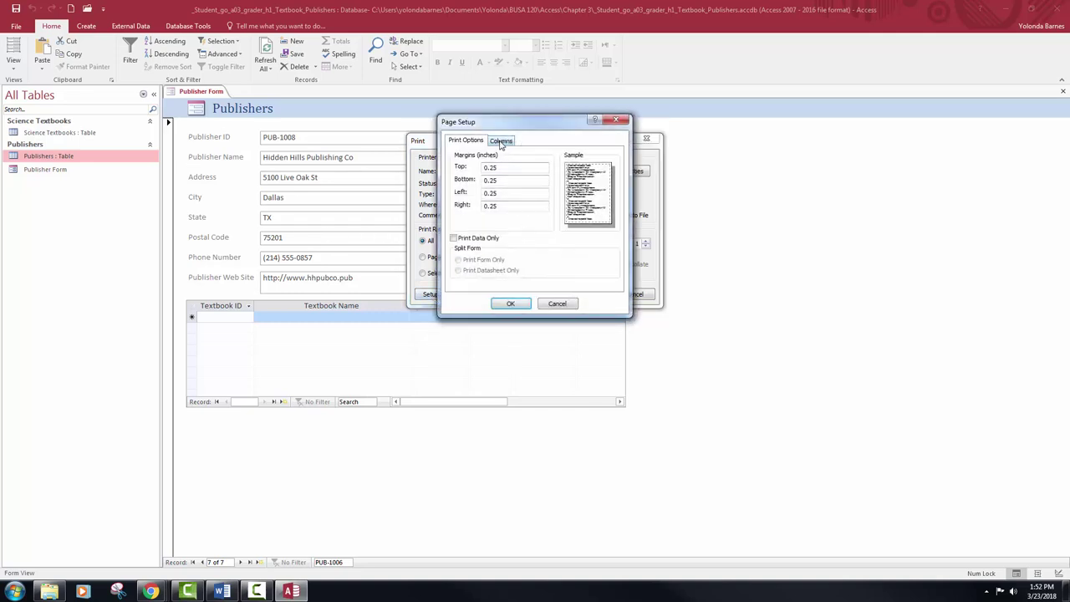
{"action": "left_click", "coordinate": [501, 141]}
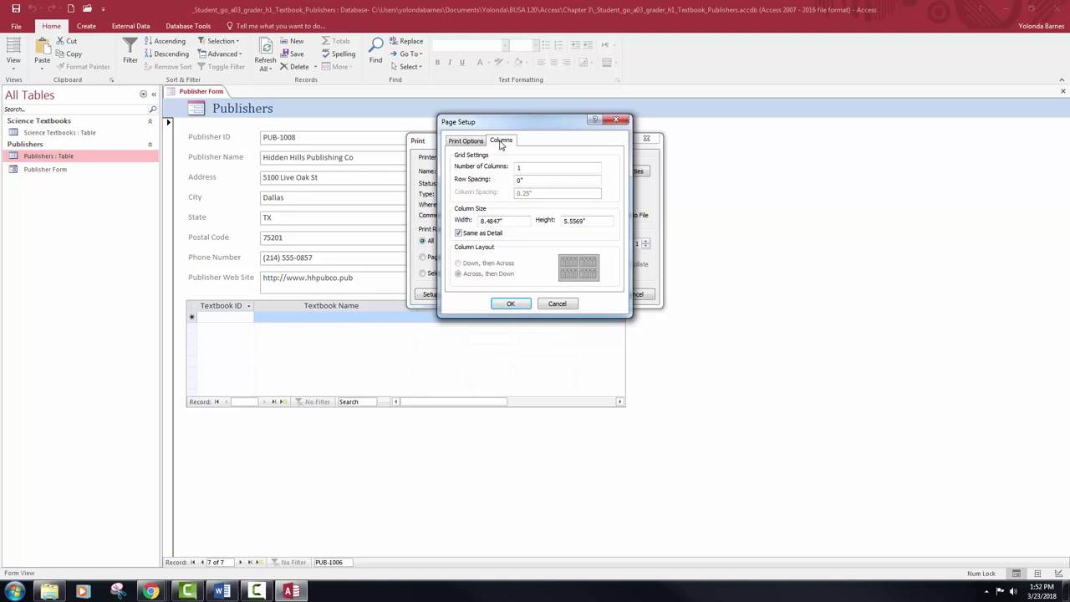
{"action": "left_click_drag", "start_coordinate": [505, 221], "coordinate": [473, 224]}
{"action": "type", "text": "7.5"}
{"action": "left_click", "coordinate": [511, 304]}
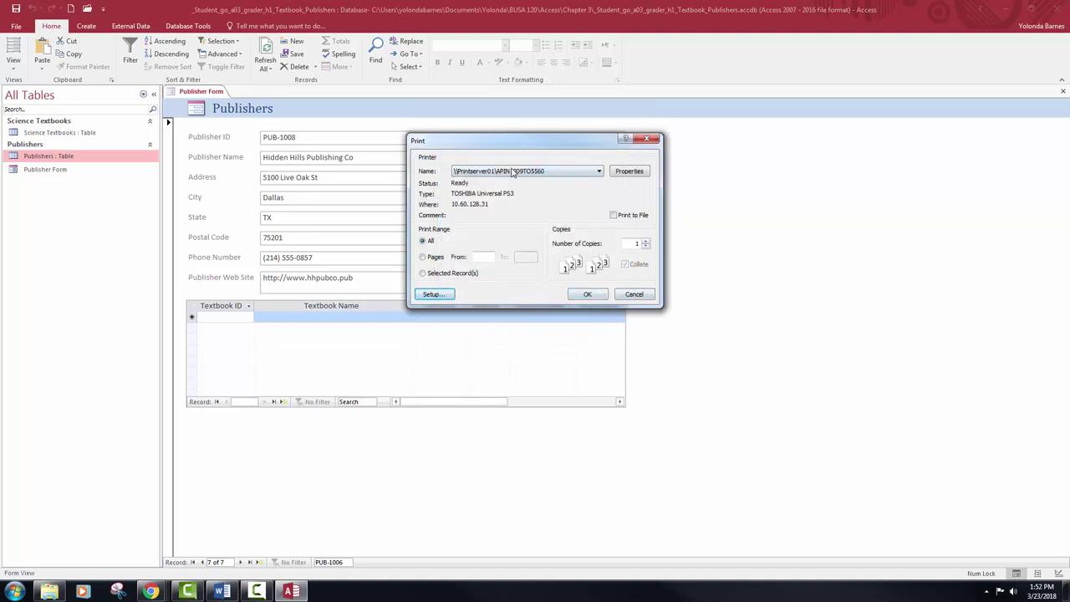
{"action": "left_click", "coordinate": [637, 295]}
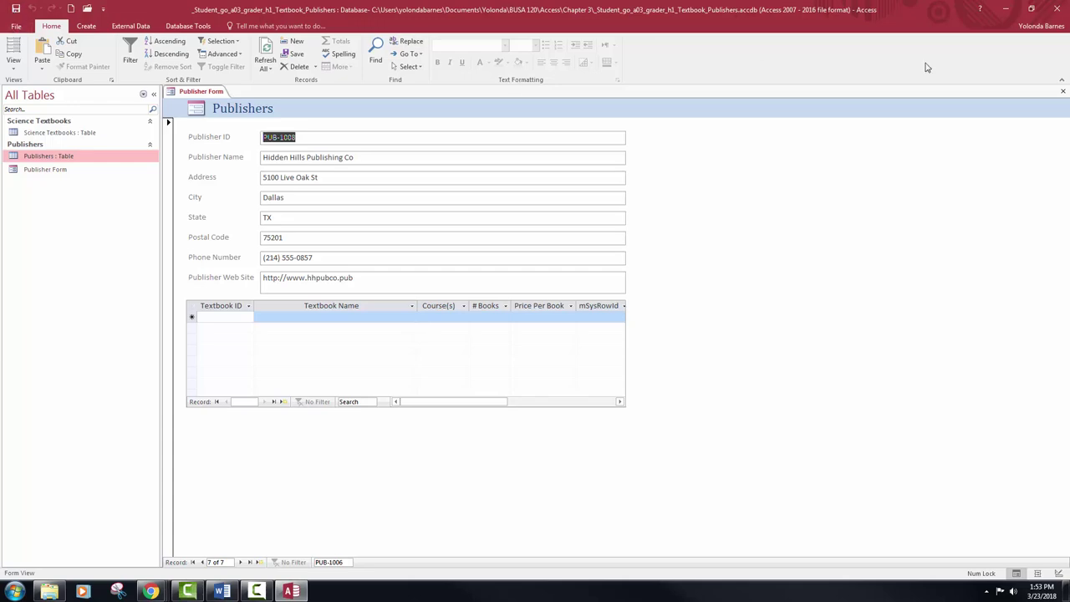
Step: Switch to the Word instructions, read step 5 about filtering the Publisher Form by State, and return to Access
{"action": "left_click_drag", "start_coordinate": [516, 78], "coordinate": [483, 71]}
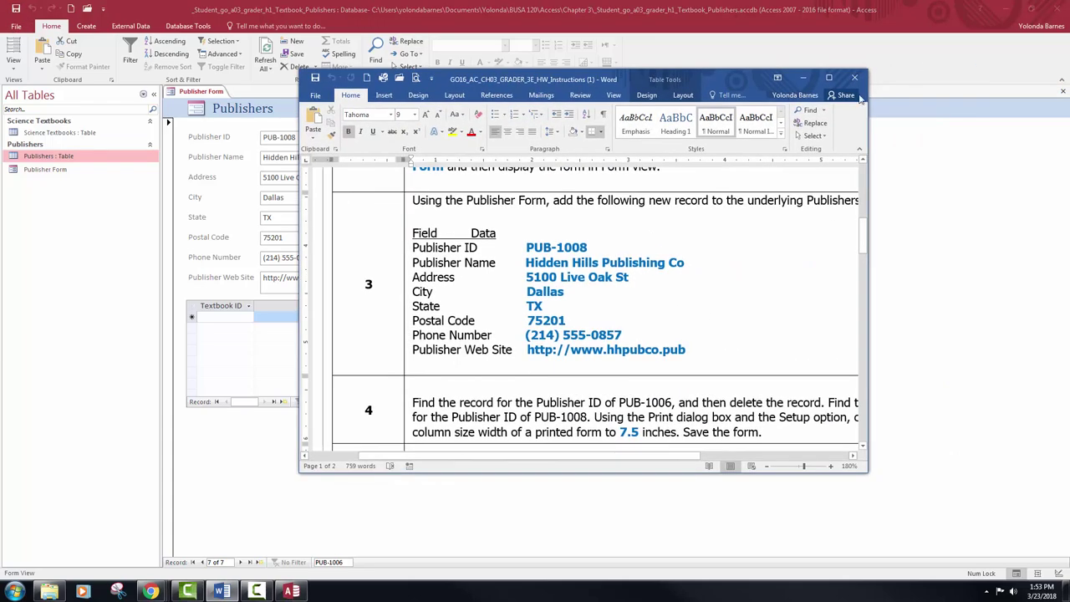
{"action": "left_click", "coordinate": [829, 77]}
{"action": "scroll", "coordinate": [432, 306], "scroll_direction": "down", "scroll_amount": 3}
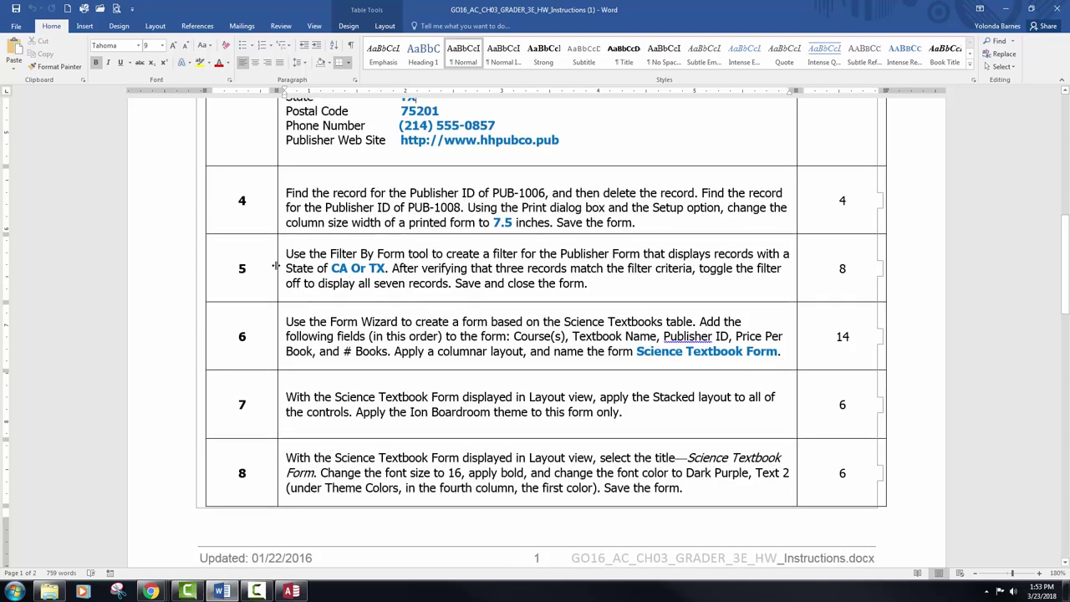
{"action": "double_click", "coordinate": [568, 14]}
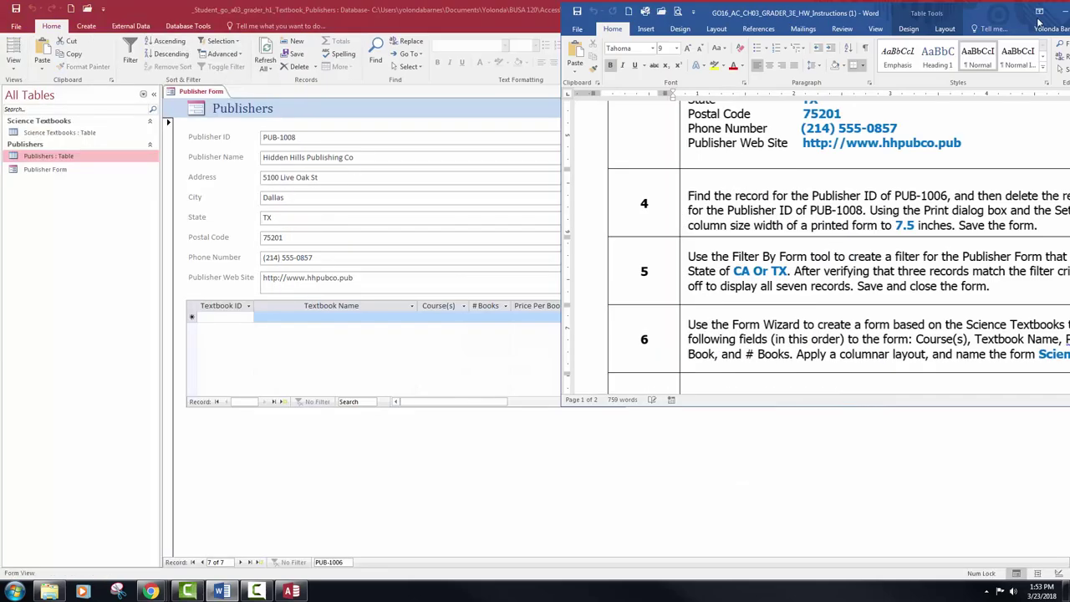
{"action": "left_click", "coordinate": [535, 50]}
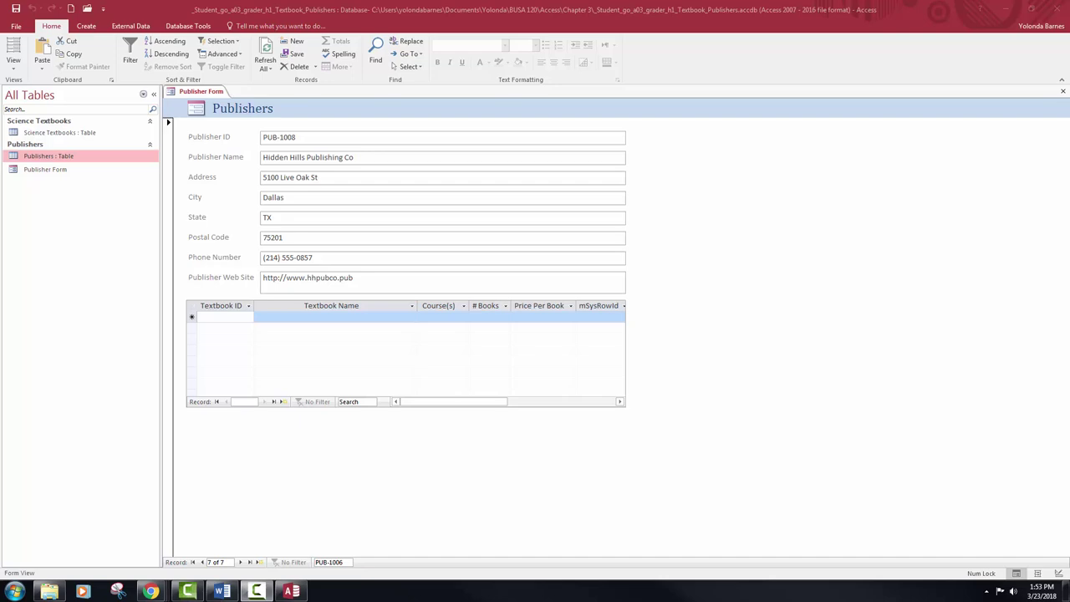
Step: Filter the Publisher Form with Filter By Form so that it displays records with a State of CA
{"action": "left_click", "coordinate": [58, 30]}
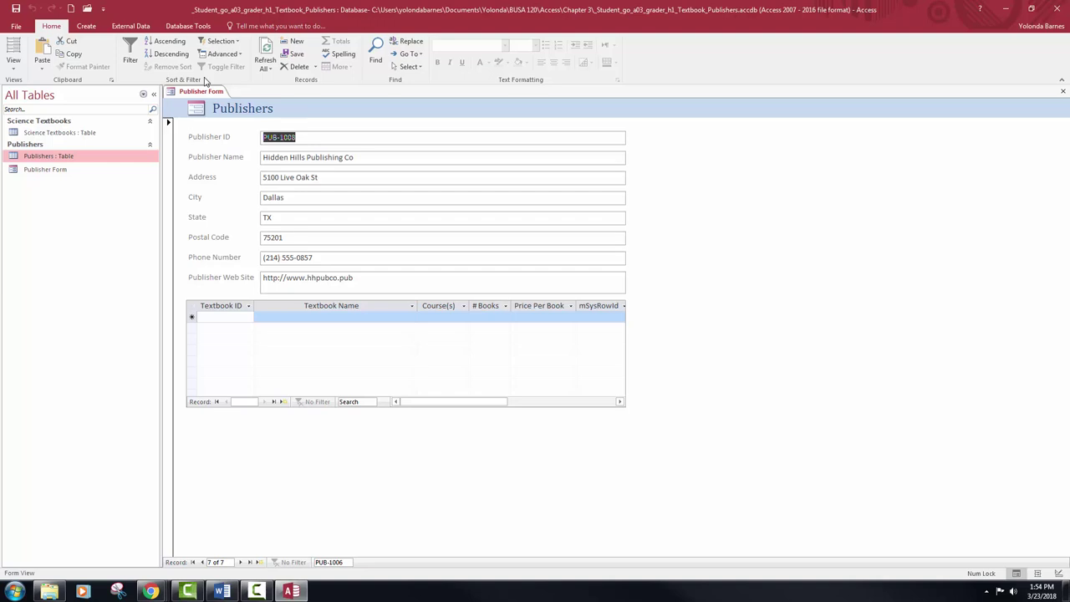
{"action": "left_click", "coordinate": [240, 55]}
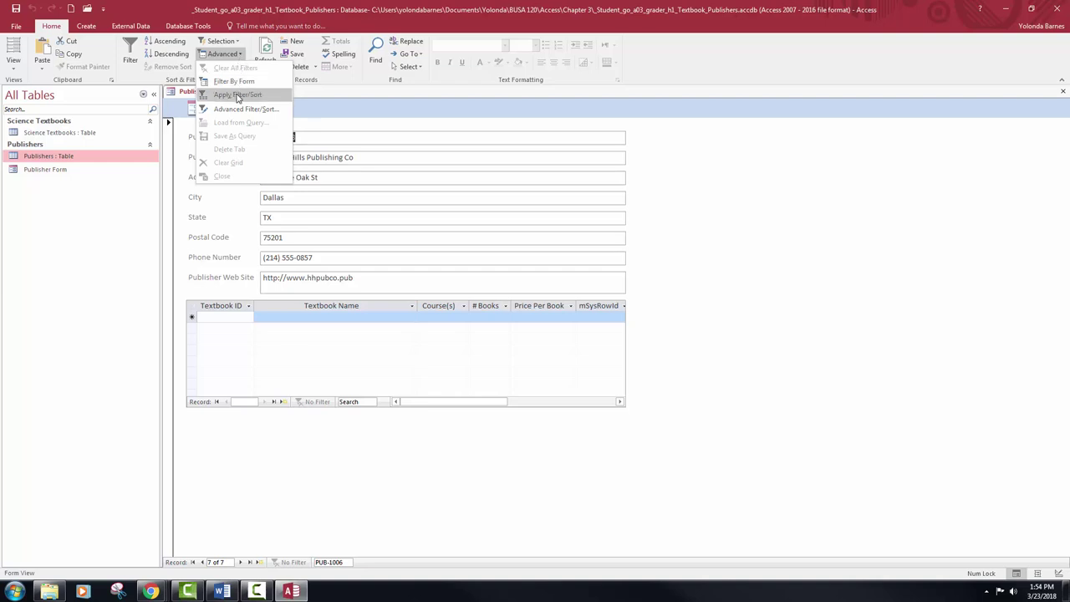
{"action": "left_click", "coordinate": [237, 82]}
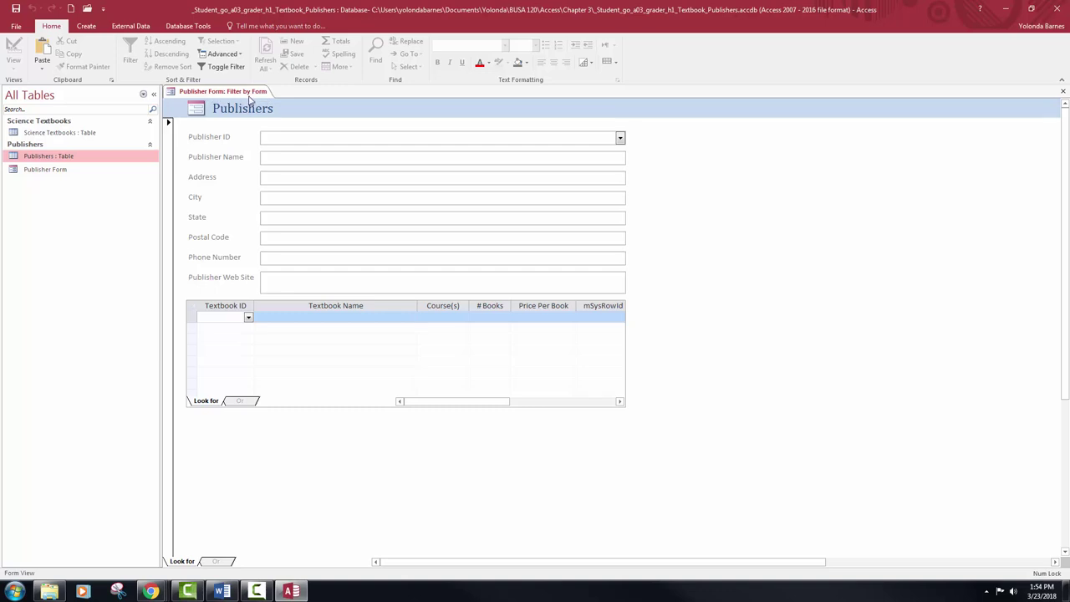
{"action": "left_click", "coordinate": [282, 217]}
{"action": "left_click", "coordinate": [435, 221]}
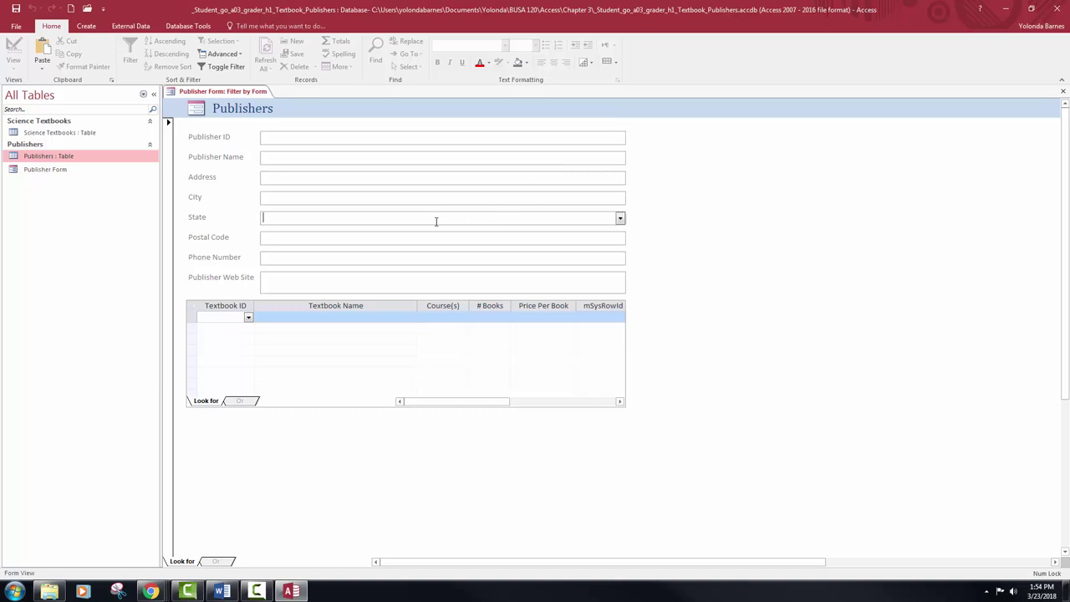
{"action": "left_click", "coordinate": [620, 219]}
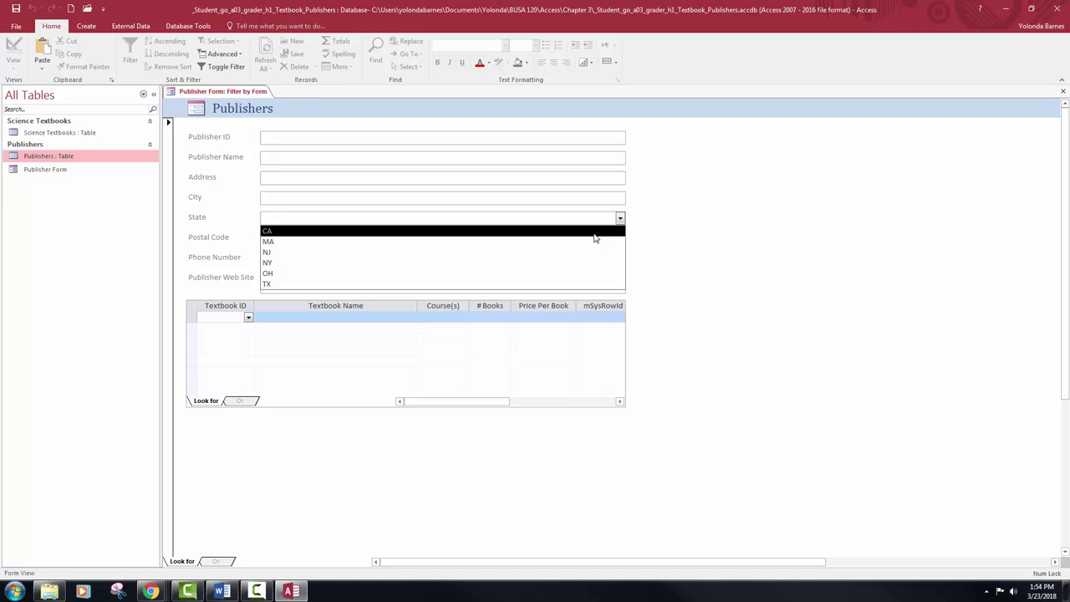
{"action": "left_click", "coordinate": [595, 230]}
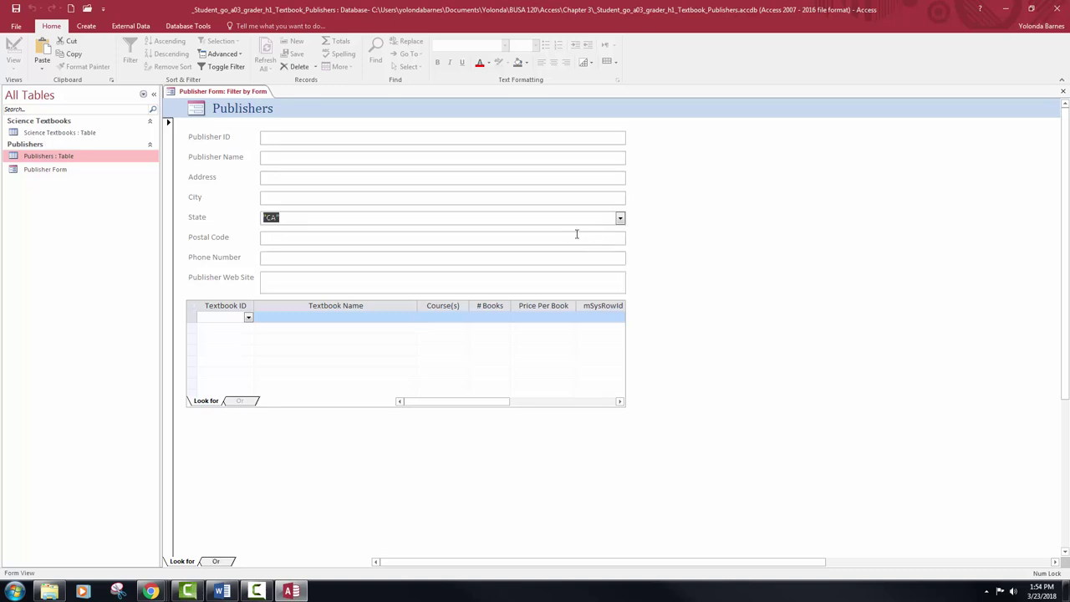
{"action": "left_click", "coordinate": [227, 67]}
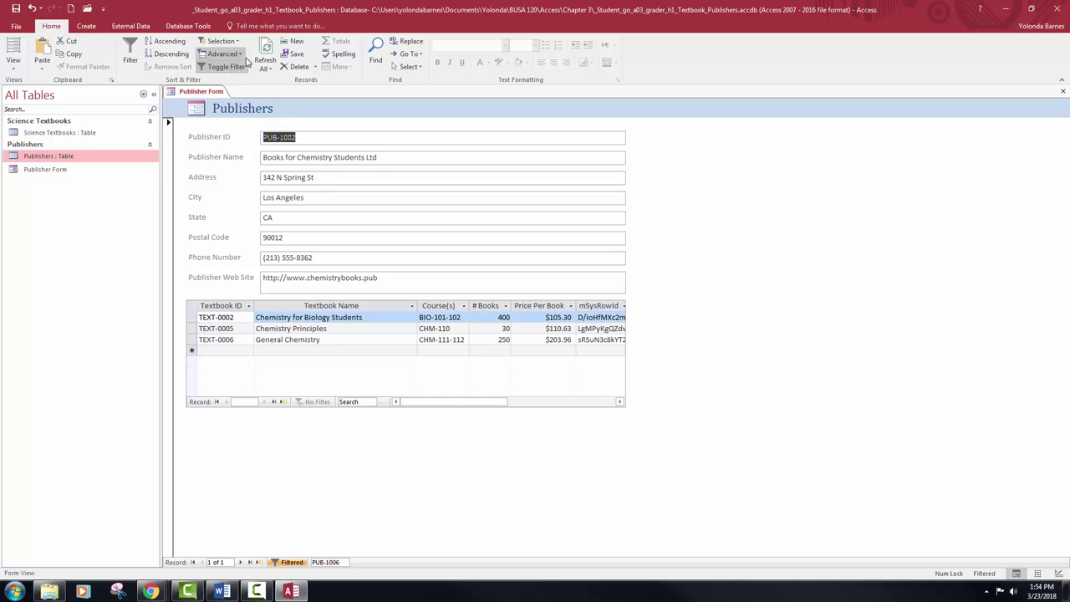
Step: Extend the form filter with an Or criterion for a State of TX, and apply it
{"action": "left_click", "coordinate": [241, 54]}
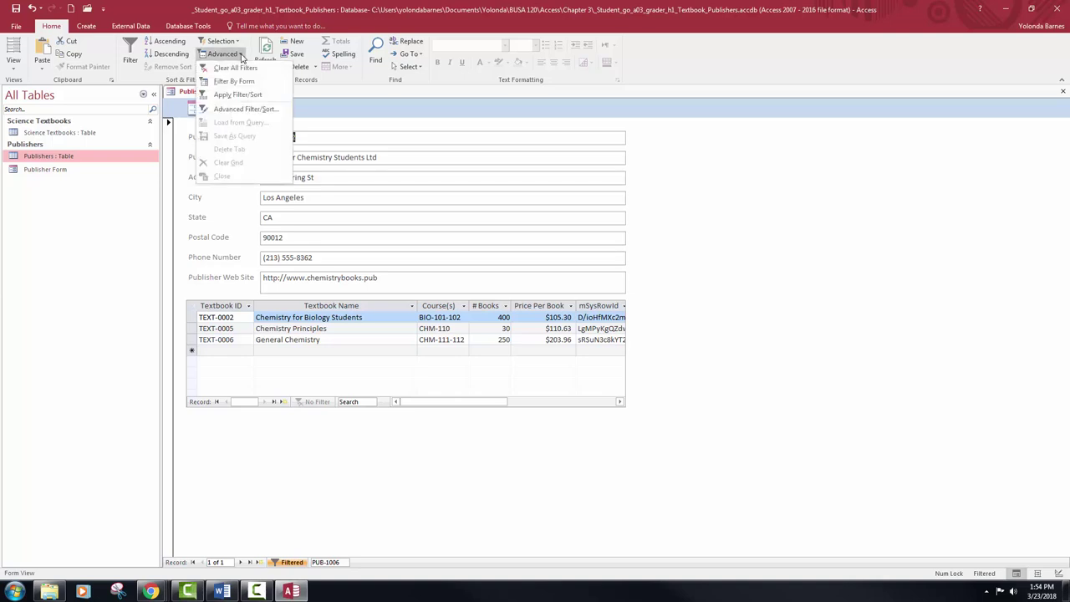
{"action": "left_click", "coordinate": [236, 82]}
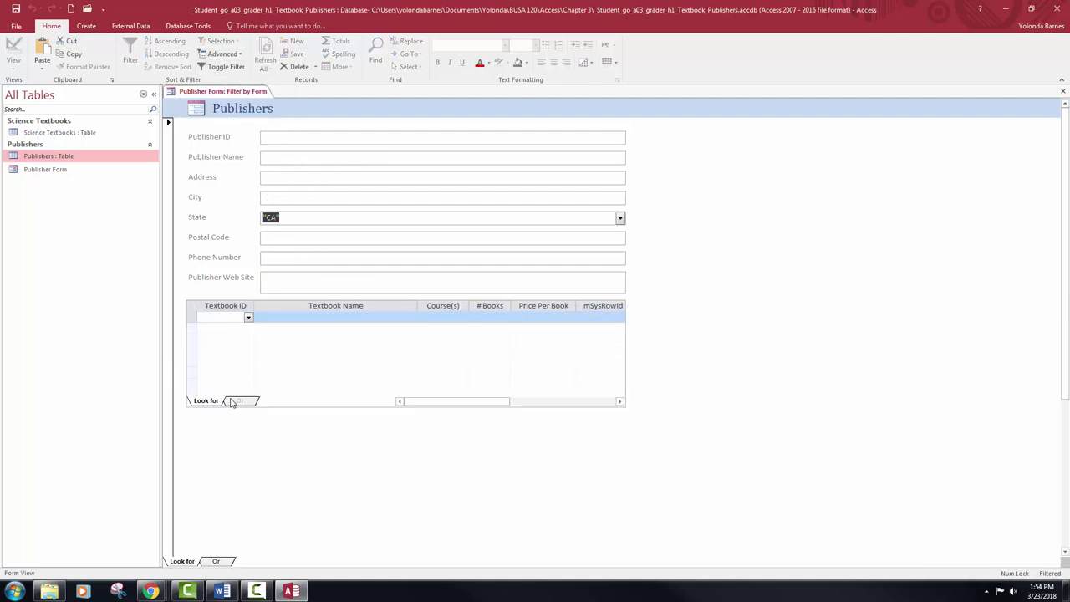
{"action": "left_click", "coordinate": [215, 562]}
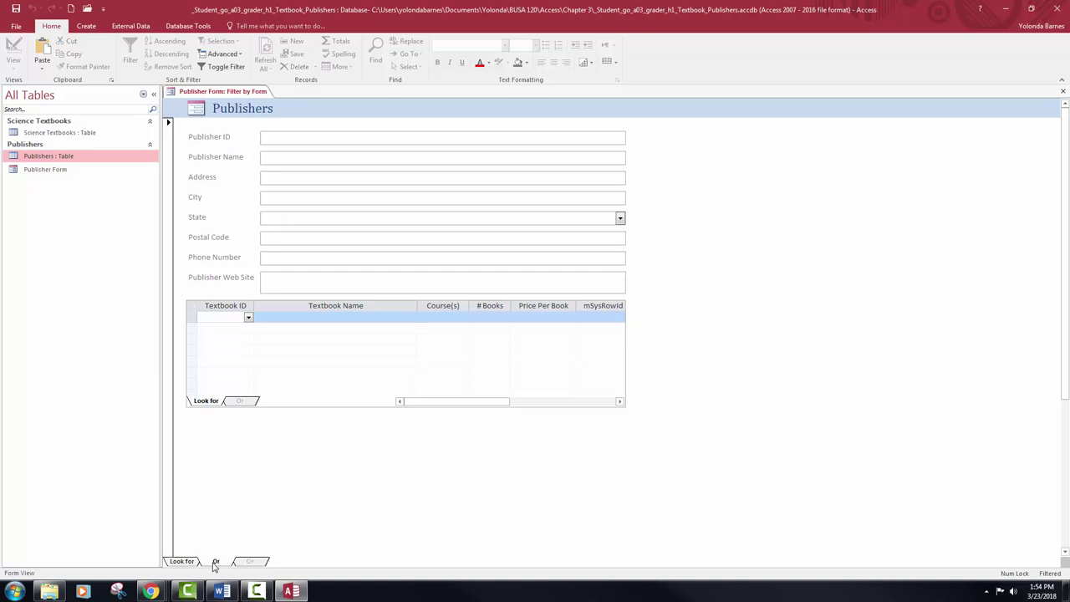
{"action": "left_click", "coordinate": [619, 217]}
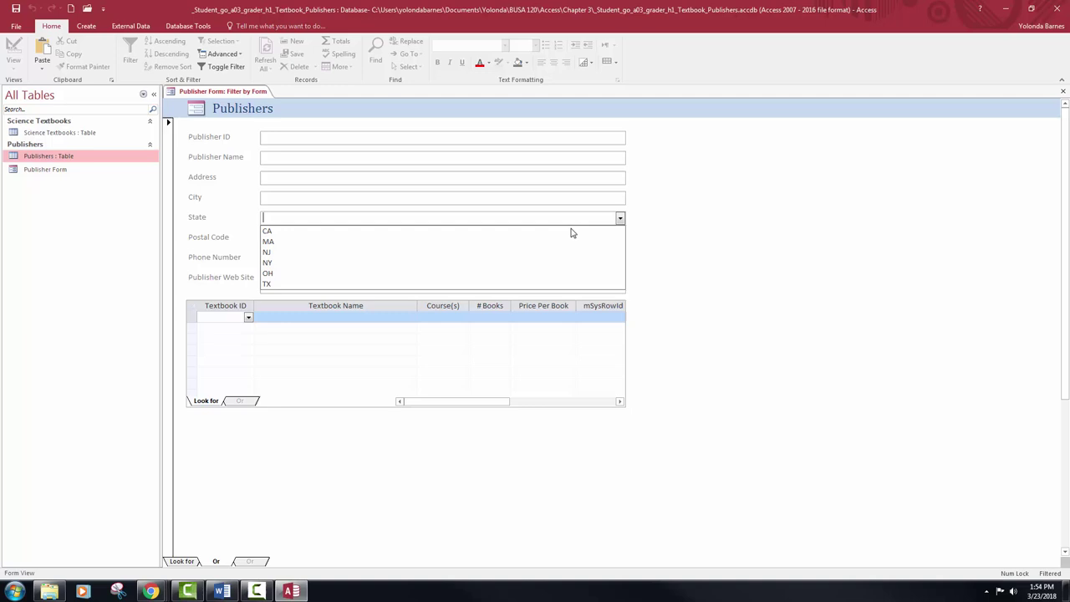
{"action": "left_click", "coordinate": [472, 284]}
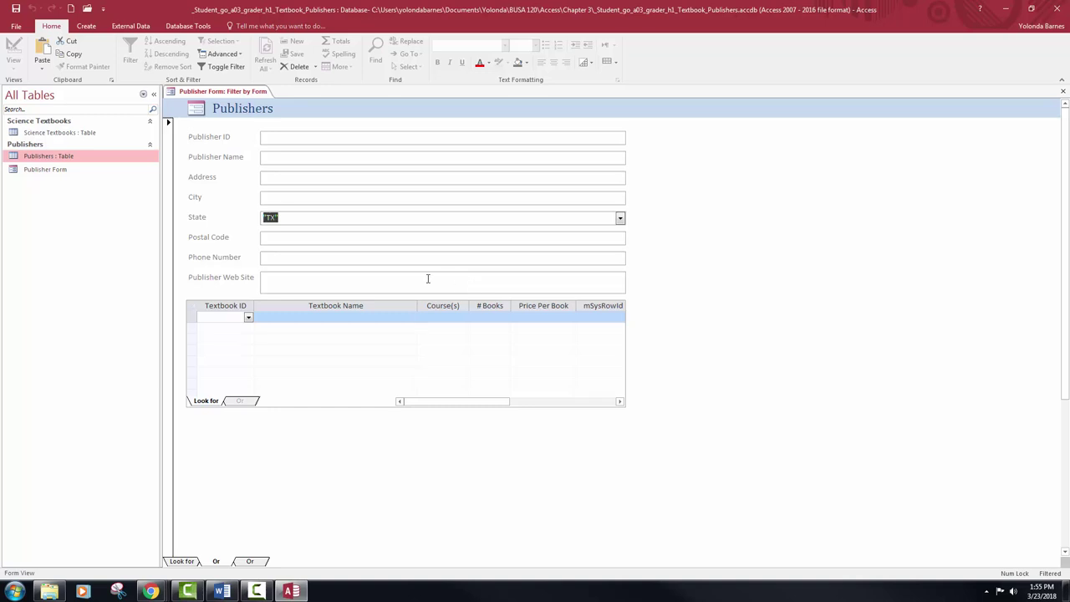
{"action": "left_click", "coordinate": [211, 69]}
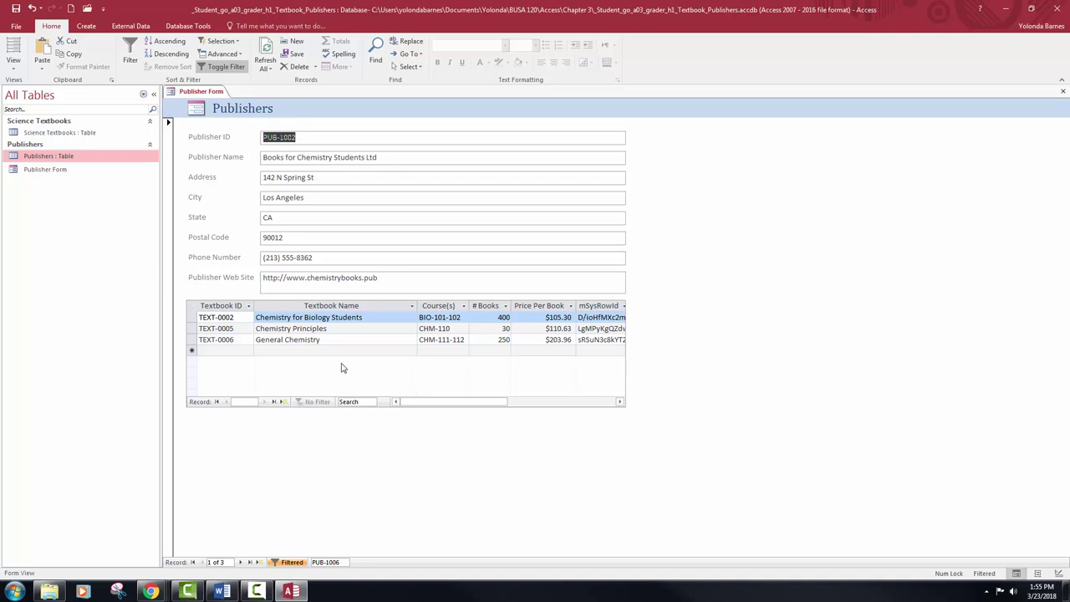
{"action": "mouse_move", "coordinate": [404, 402]}
{"action": "left_mouse_down"}
{"action": "mouse_move", "coordinate": [449, 406]}
{"action": "mouse_move", "coordinate": [409, 406]}
{"action": "left_mouse_up"}
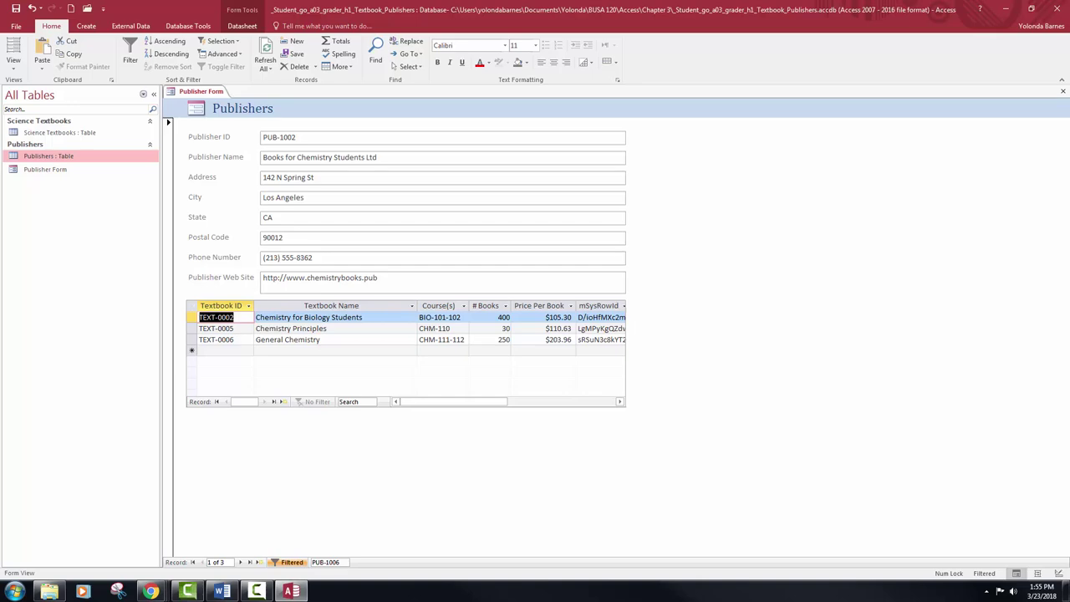
Step: Switch to the Word instructions, reread step 5 on turning off the filter and closing the form, and return to Access
{"action": "key", "text": "alt+Tab"}
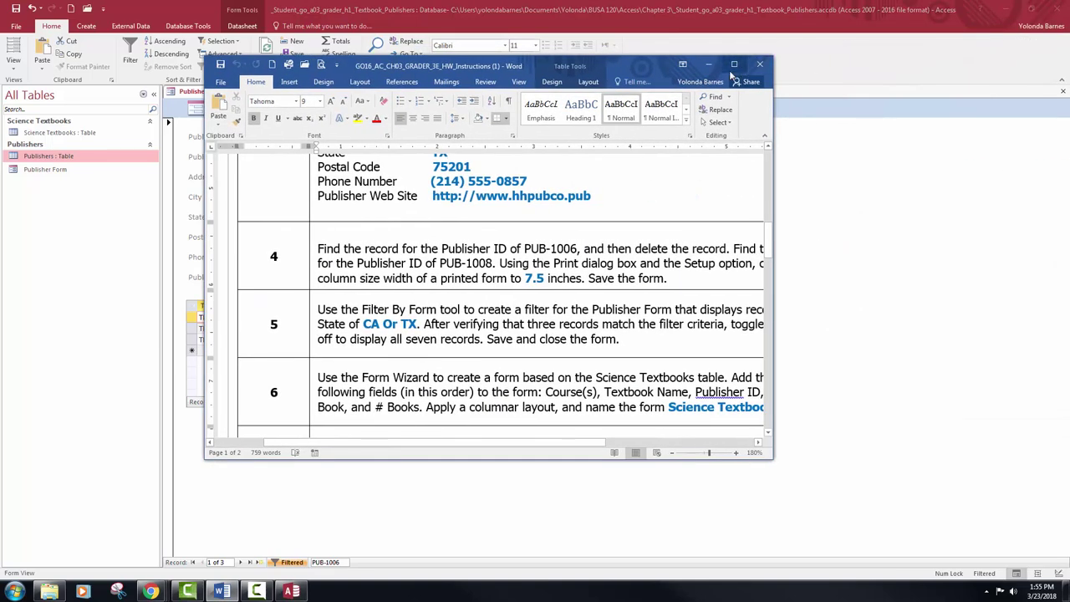
{"action": "left_click", "coordinate": [734, 64]}
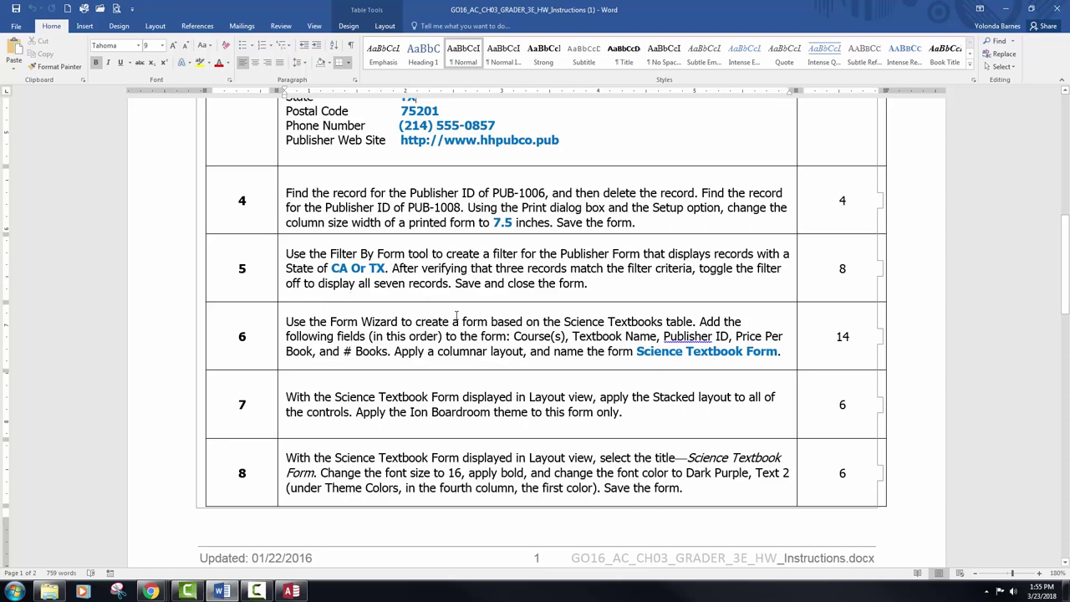
{"action": "key", "text": "alt+Tab"}
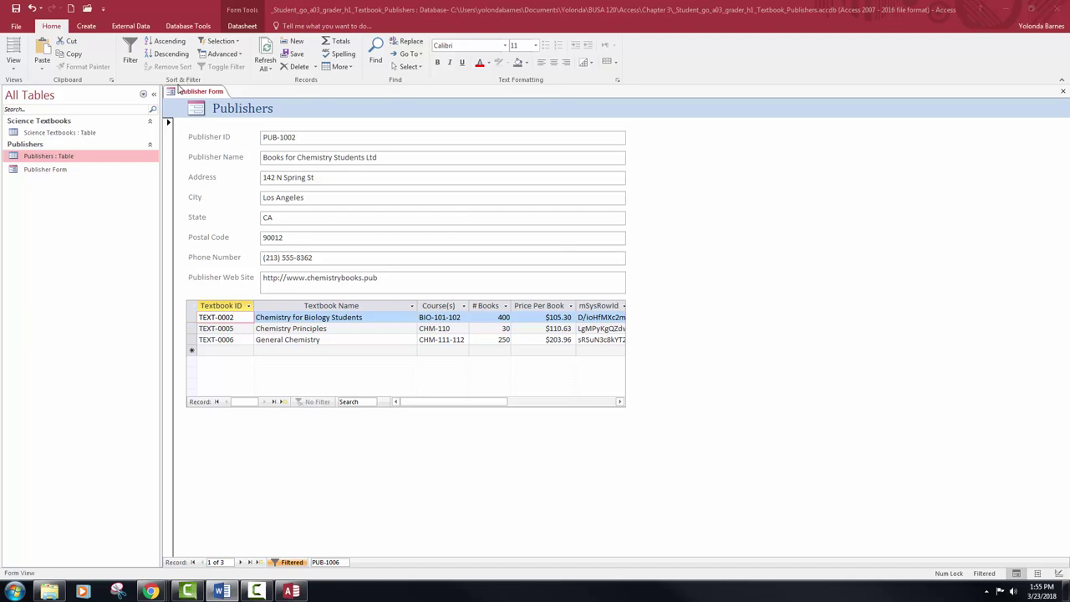
{"action": "left_click", "coordinate": [673, 159]}
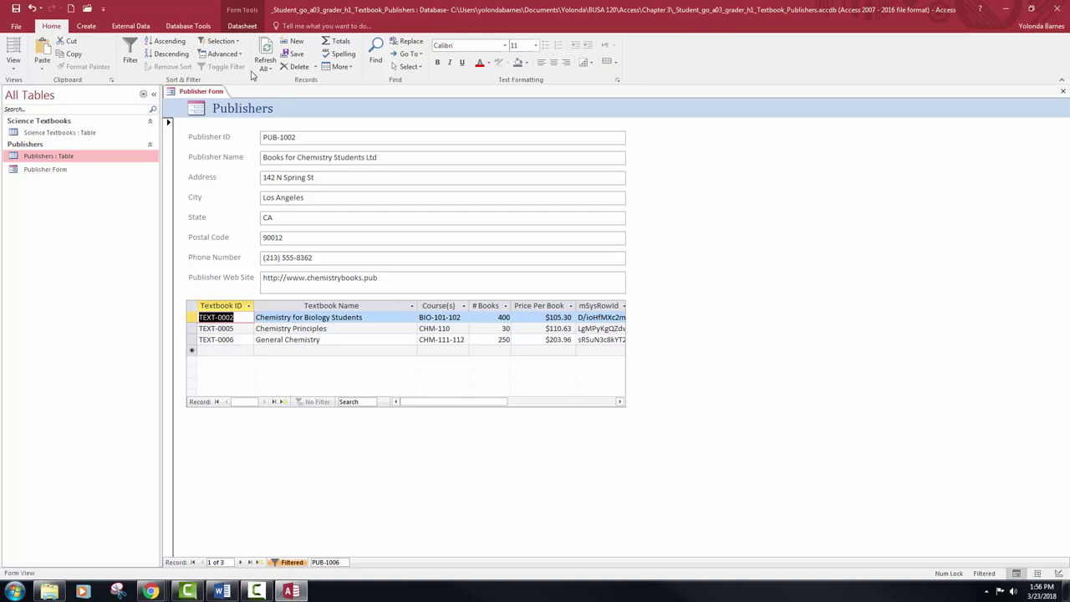
Step: Clear all filters from the Publisher Form, and close the form with its changes saved
{"action": "left_click", "coordinate": [239, 55]}
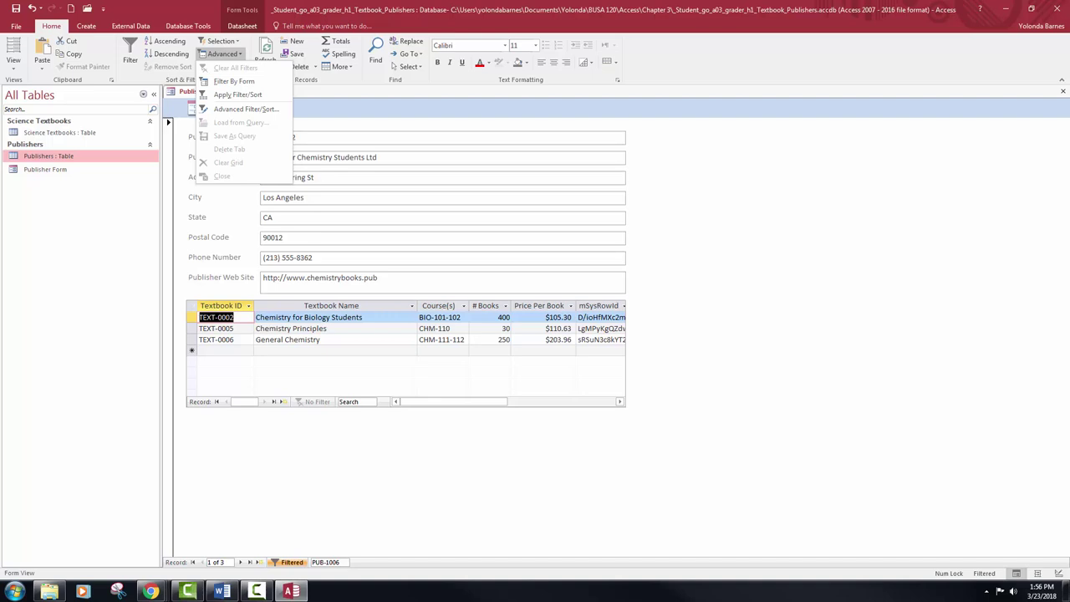
{"action": "key", "text": "Escape"}
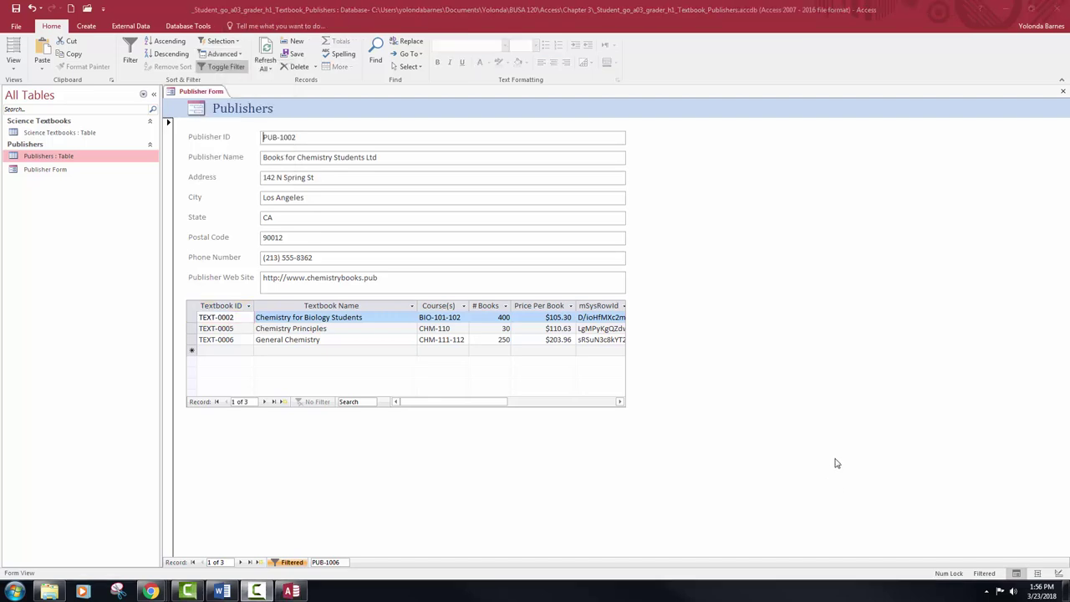
{"action": "left_click", "coordinate": [238, 54]}
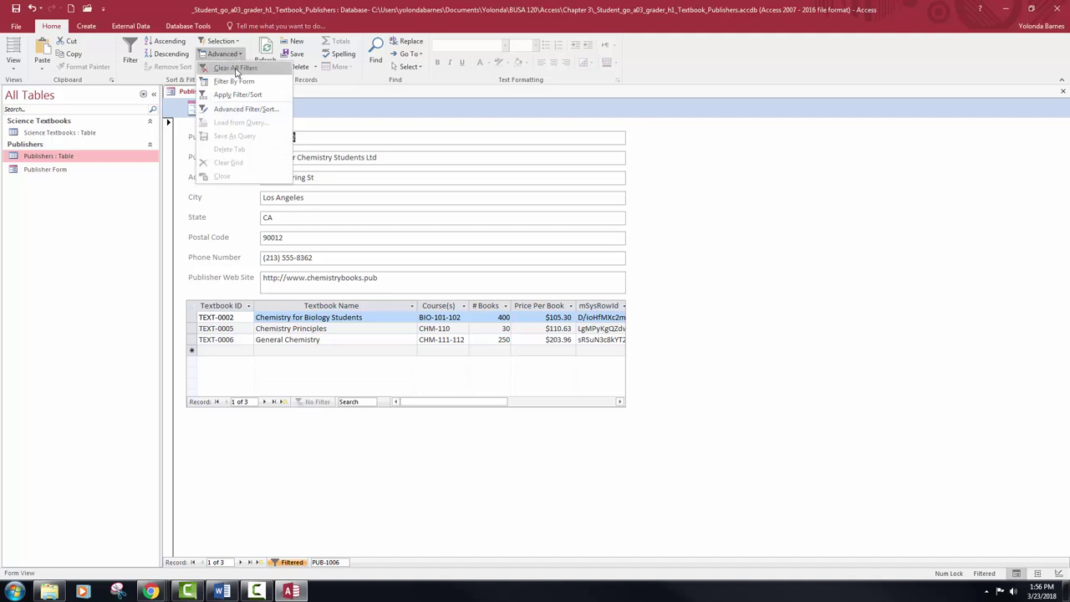
{"action": "left_click", "coordinate": [234, 68]}
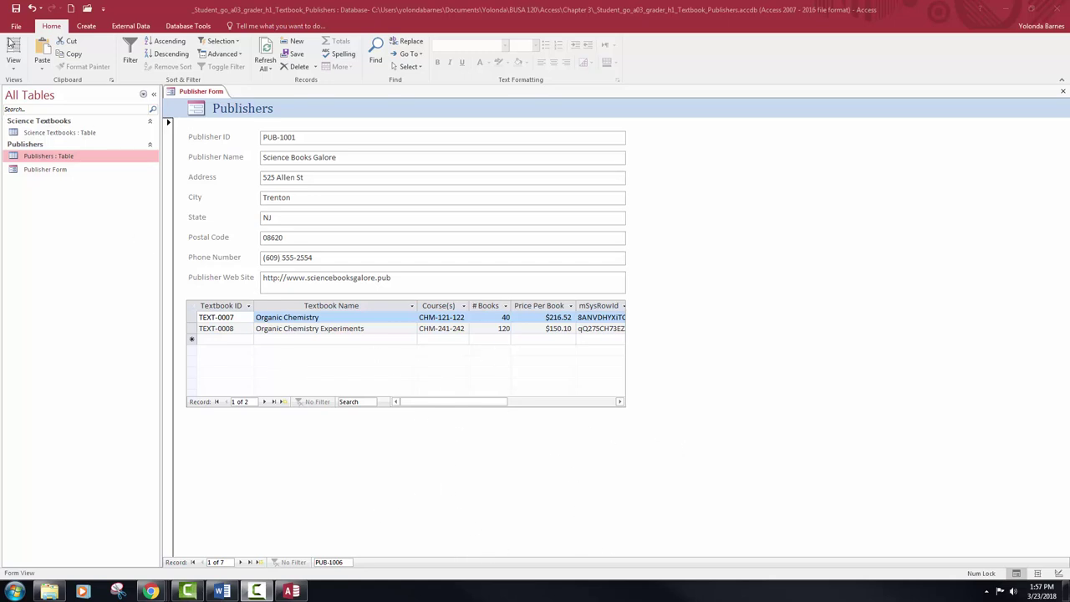
{"action": "left_click", "coordinate": [15, 10]}
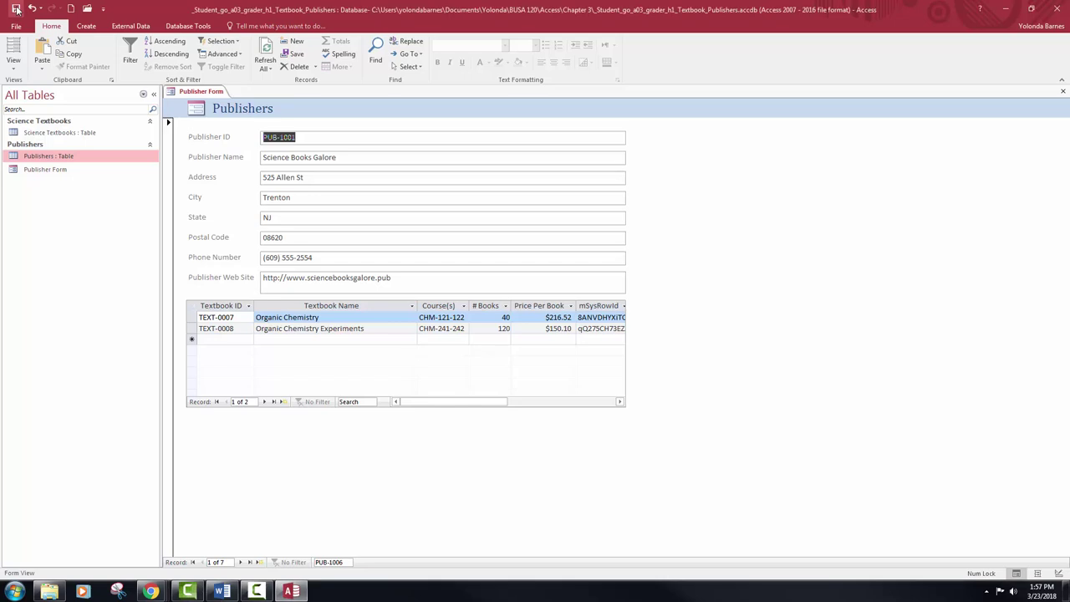
{"action": "left_click", "coordinate": [1062, 92]}
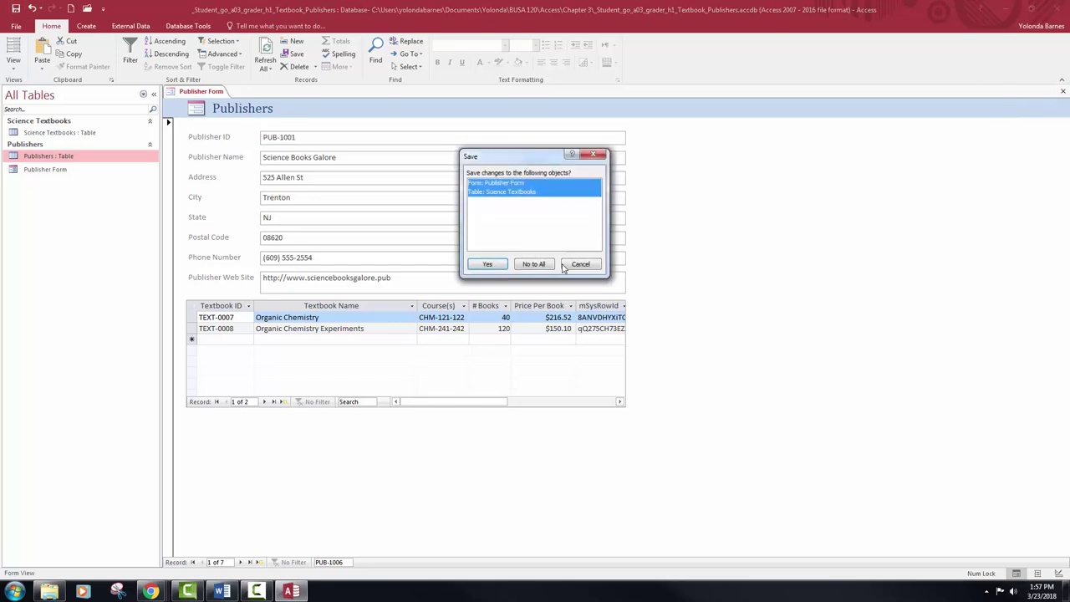
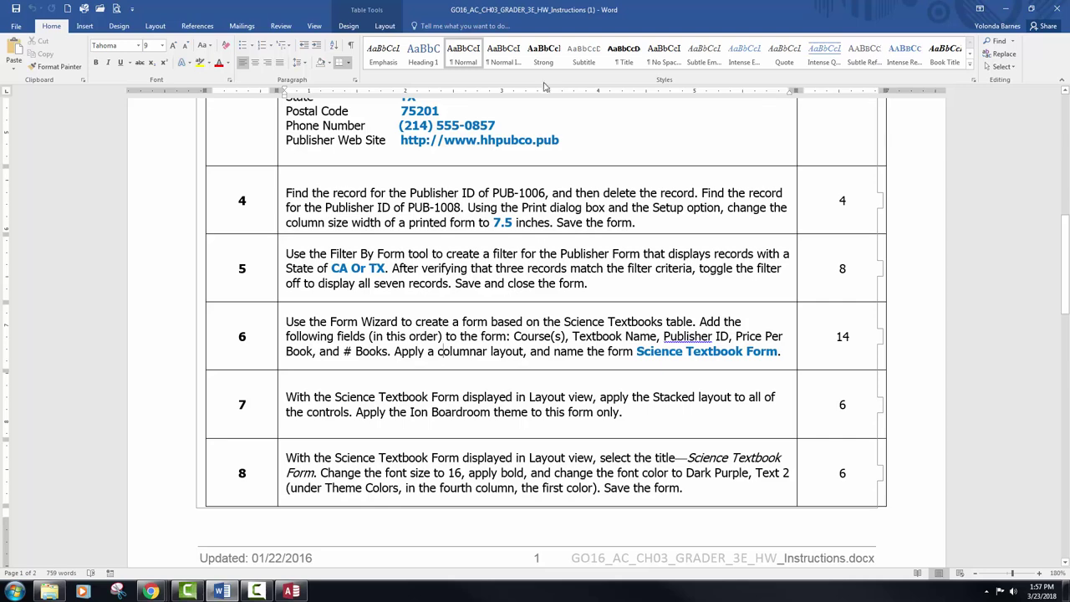
Step: Return from the Word instructions to Access, and start a Form Wizard form based on the Science Textbooks table
{"action": "left_click_drag", "start_coordinate": [822, 16], "coordinate": [1069, 16]}
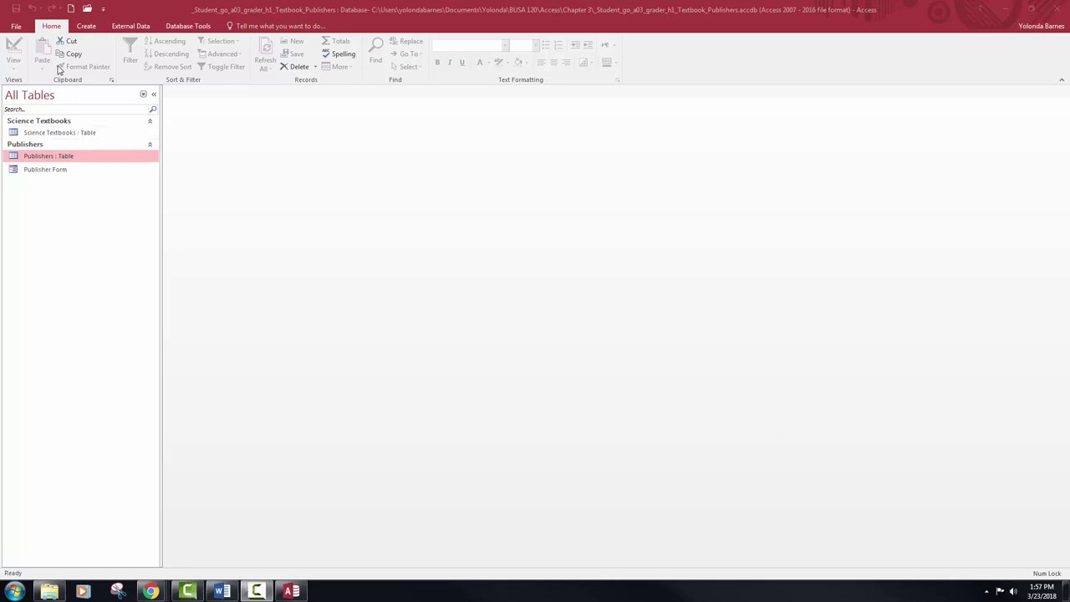
{"action": "left_click", "coordinate": [87, 27]}
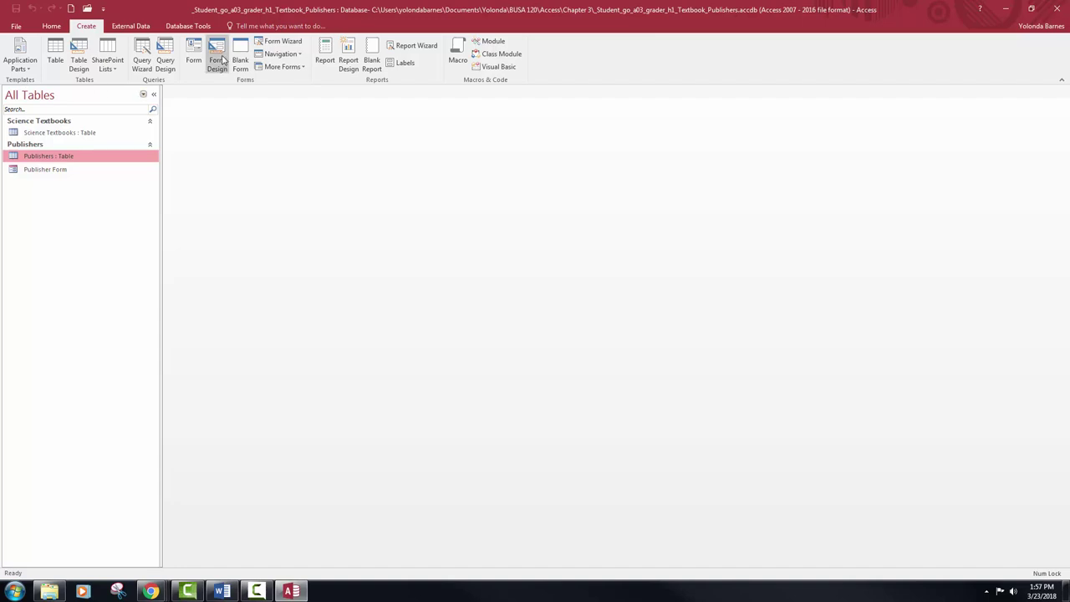
{"action": "left_click", "coordinate": [276, 43]}
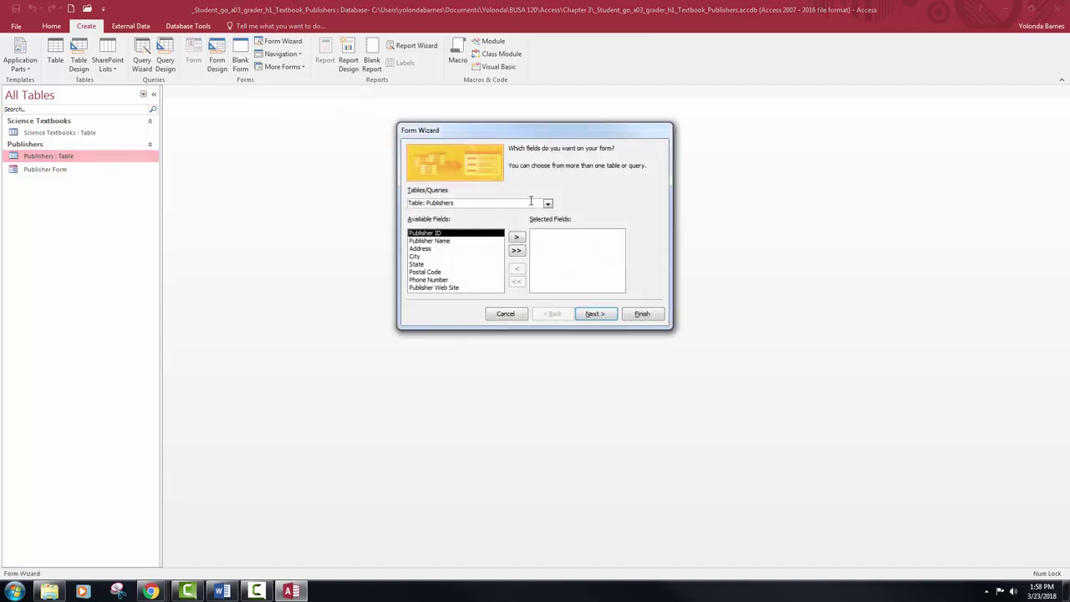
{"action": "left_click", "coordinate": [548, 203]}
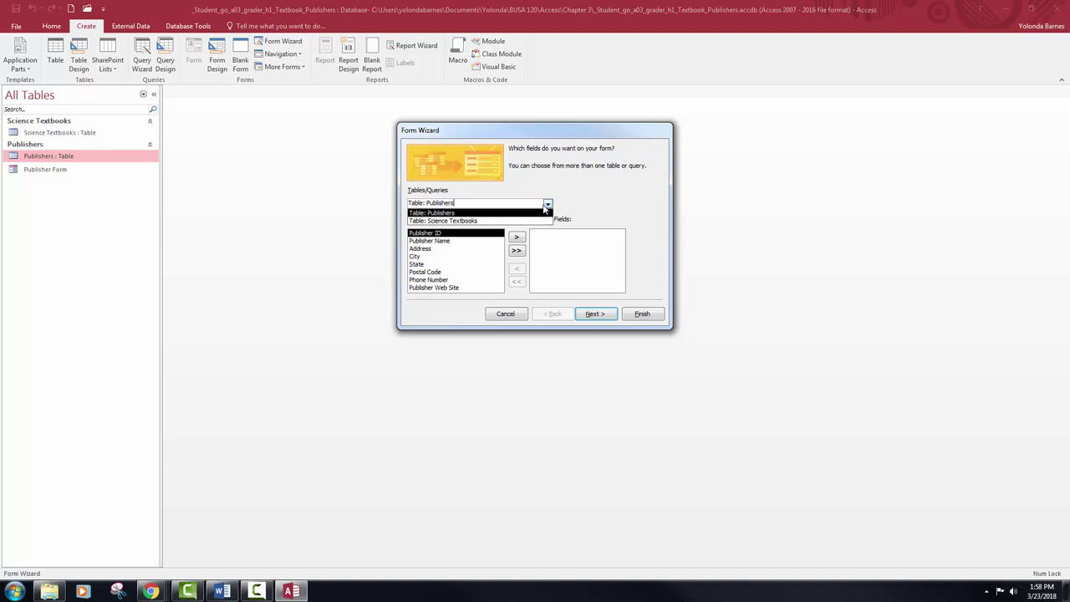
{"action": "left_click", "coordinate": [499, 221]}
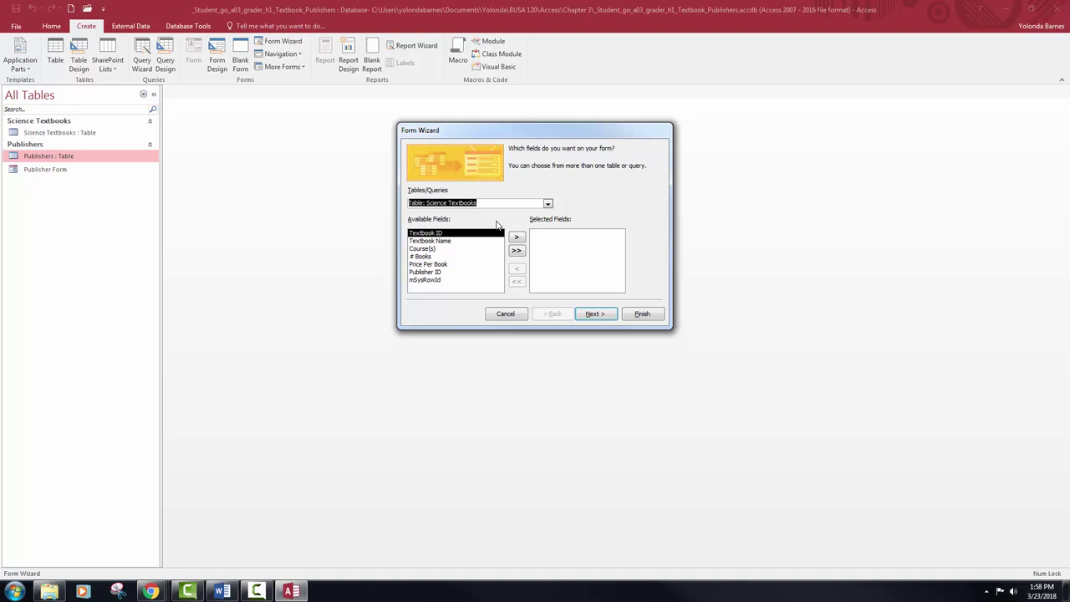
Step: Add the fields Course(s), Textbook Name, Publisher ID, Price Per Book and # Books to the form, in that order
{"action": "left_click", "coordinate": [432, 250]}
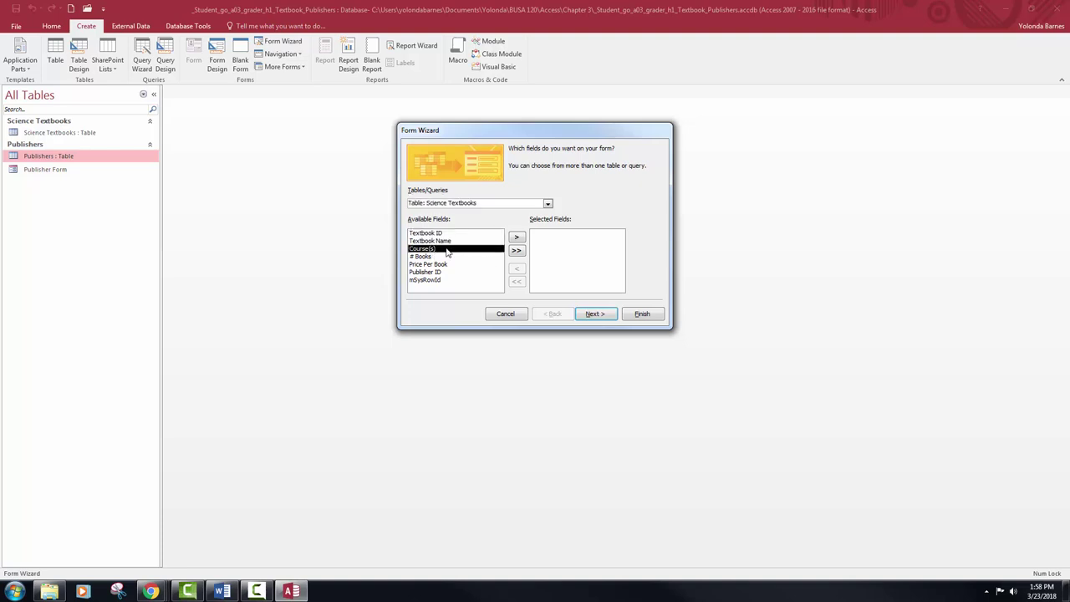
{"action": "left_click", "coordinate": [517, 238]}
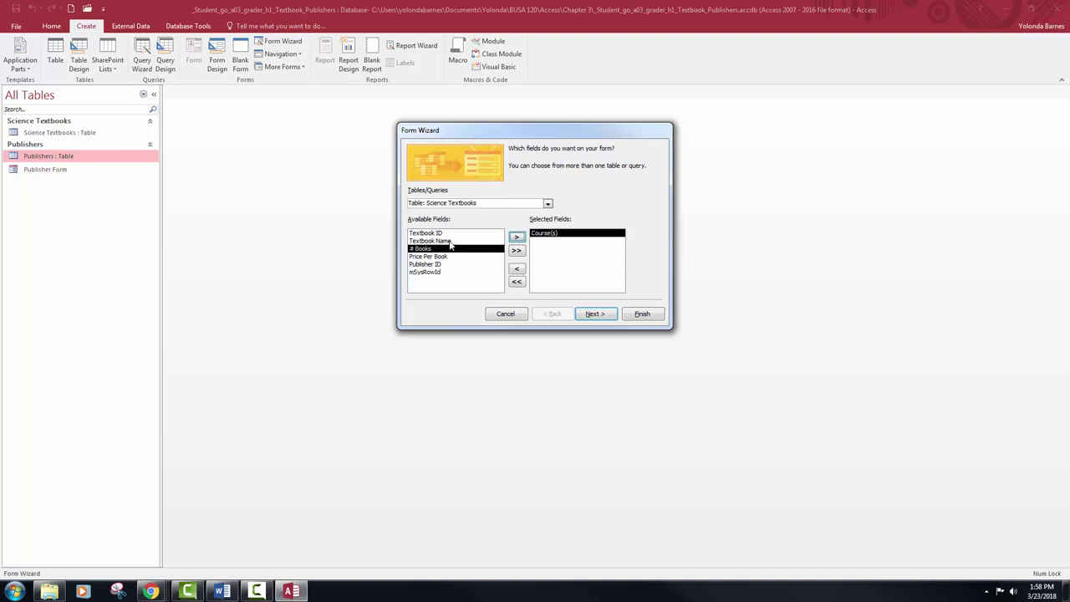
{"action": "left_click", "coordinate": [445, 242]}
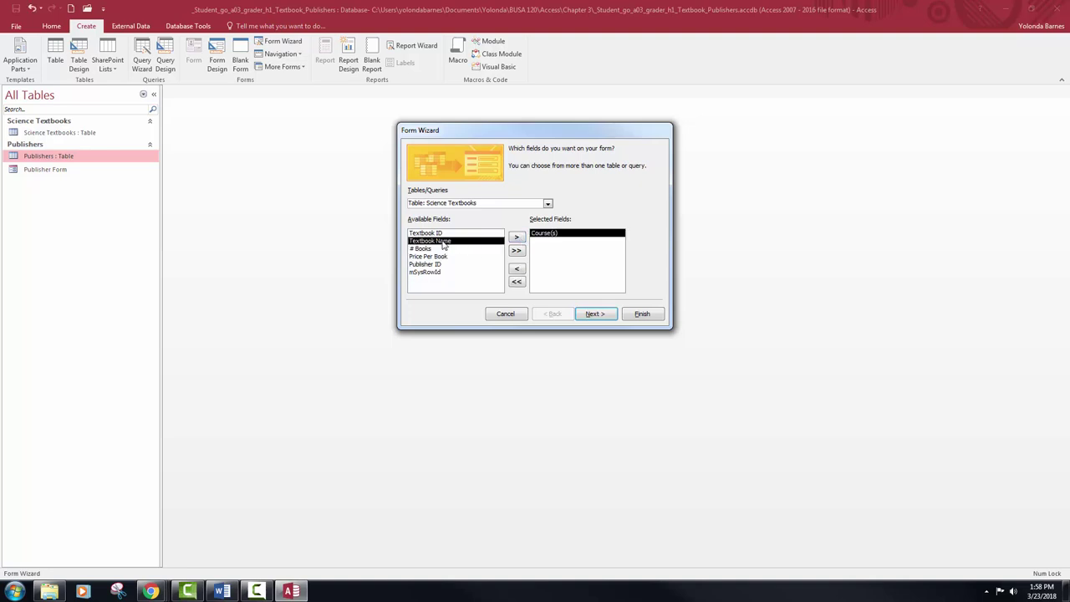
{"action": "left_click", "coordinate": [517, 240]}
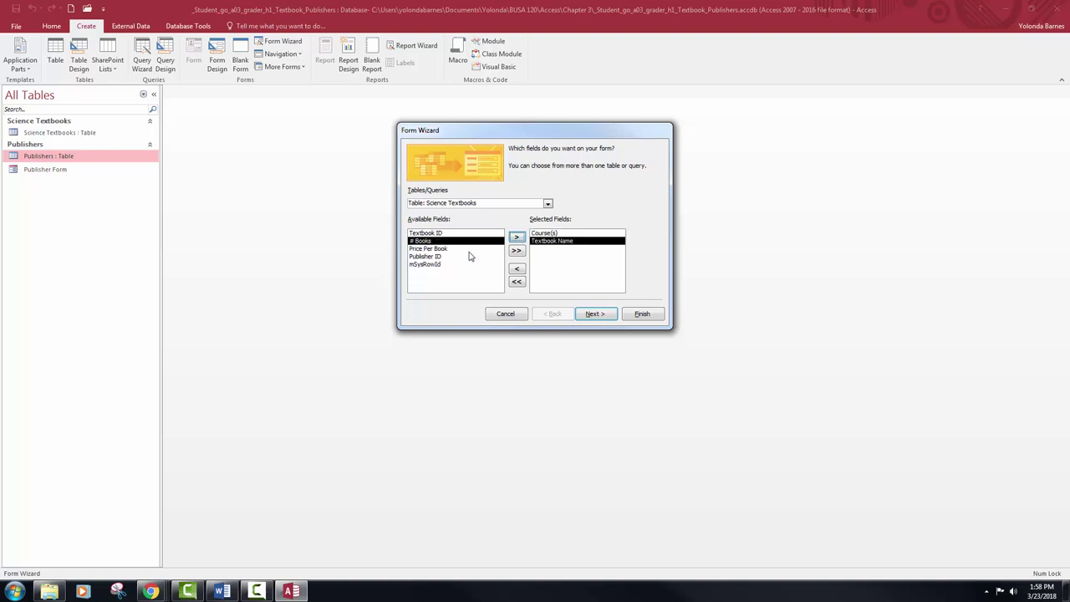
{"action": "left_click", "coordinate": [437, 257]}
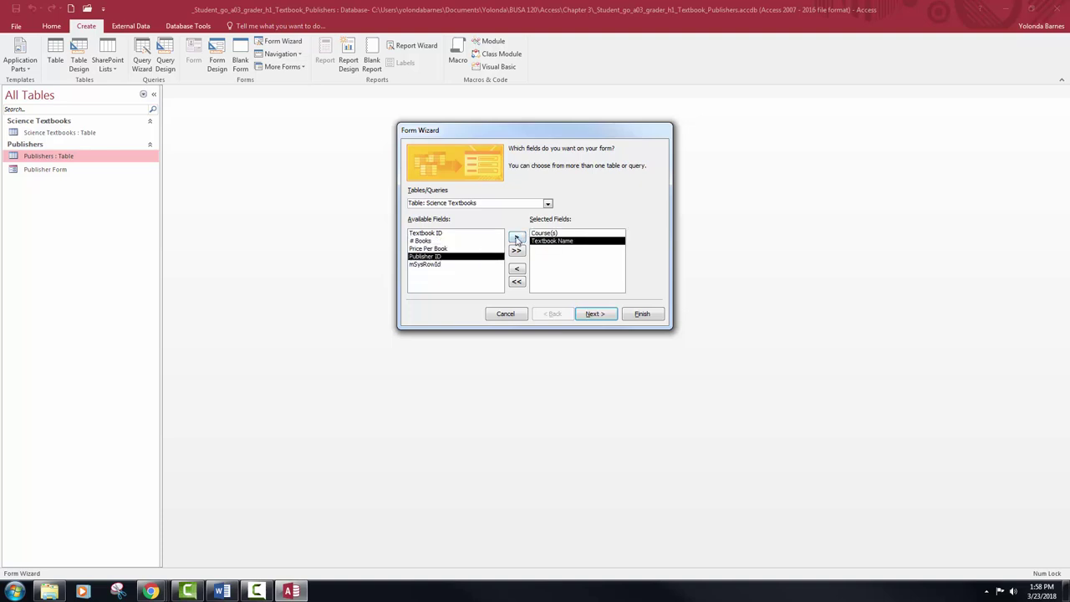
{"action": "left_click", "coordinate": [518, 240]}
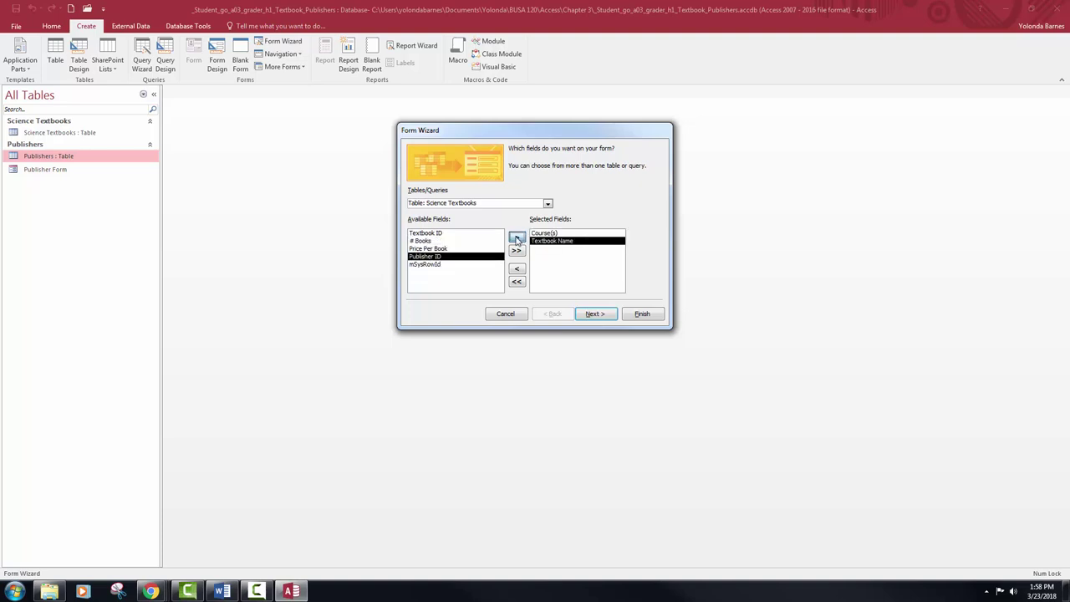
{"action": "left_click", "coordinate": [447, 249]}
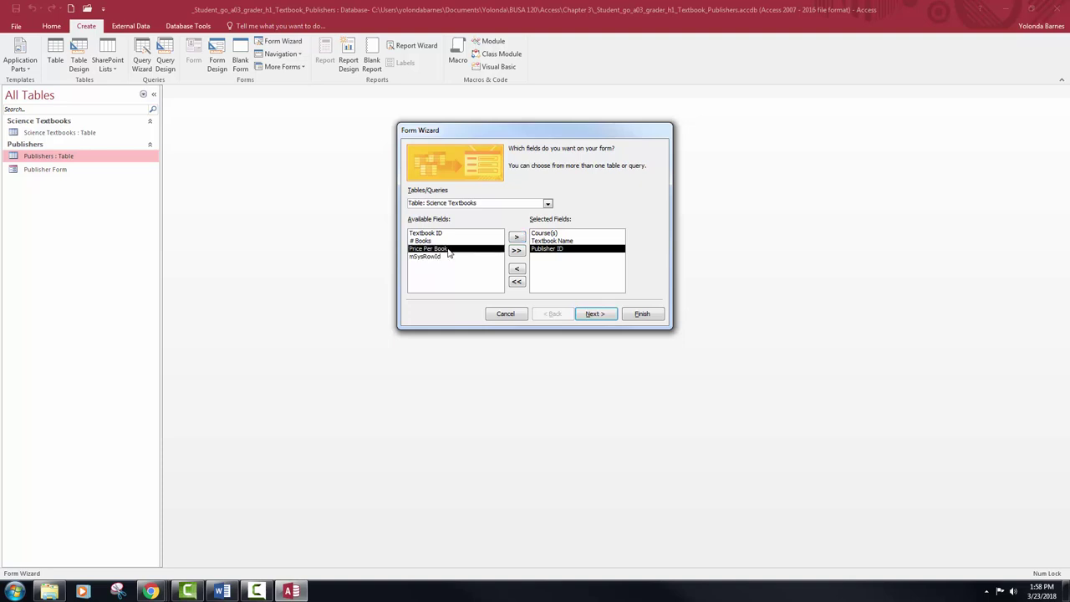
{"action": "left_click", "coordinate": [517, 239]}
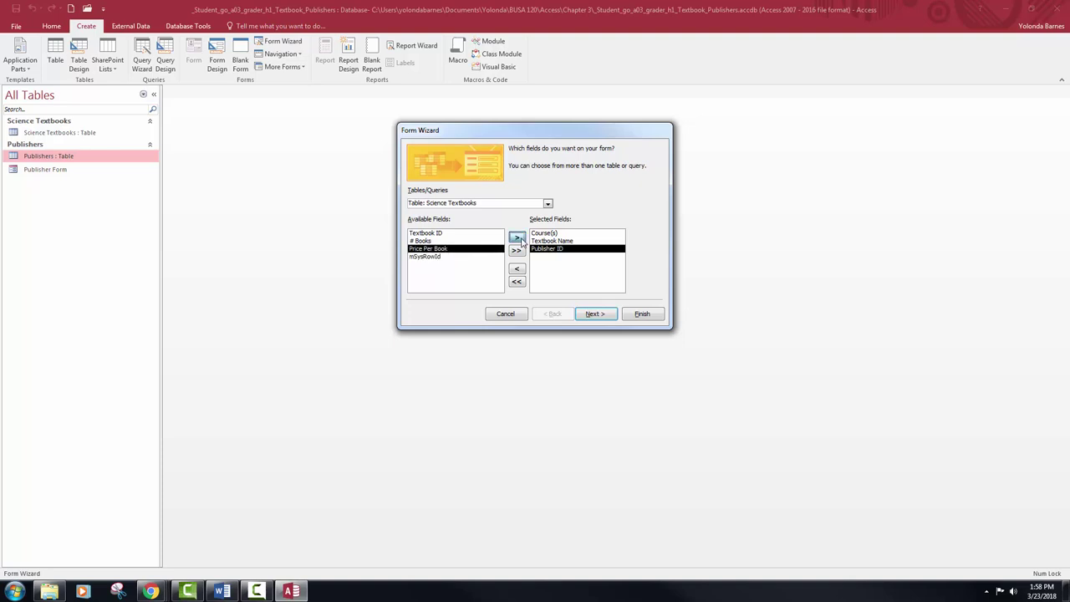
{"action": "left_click", "coordinate": [444, 242]}
{"action": "left_click", "coordinate": [517, 238]}
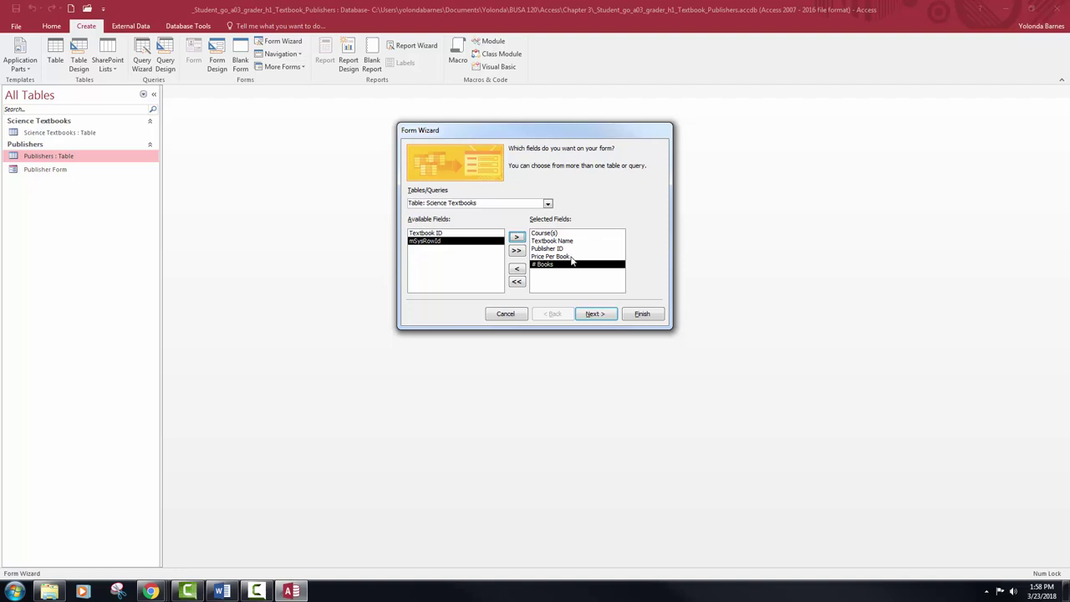
Step: Keep the Columnar layout, title the form Science Textbook Form, and finish the wizard with the form opened for viewing
{"action": "left_click", "coordinate": [596, 314]}
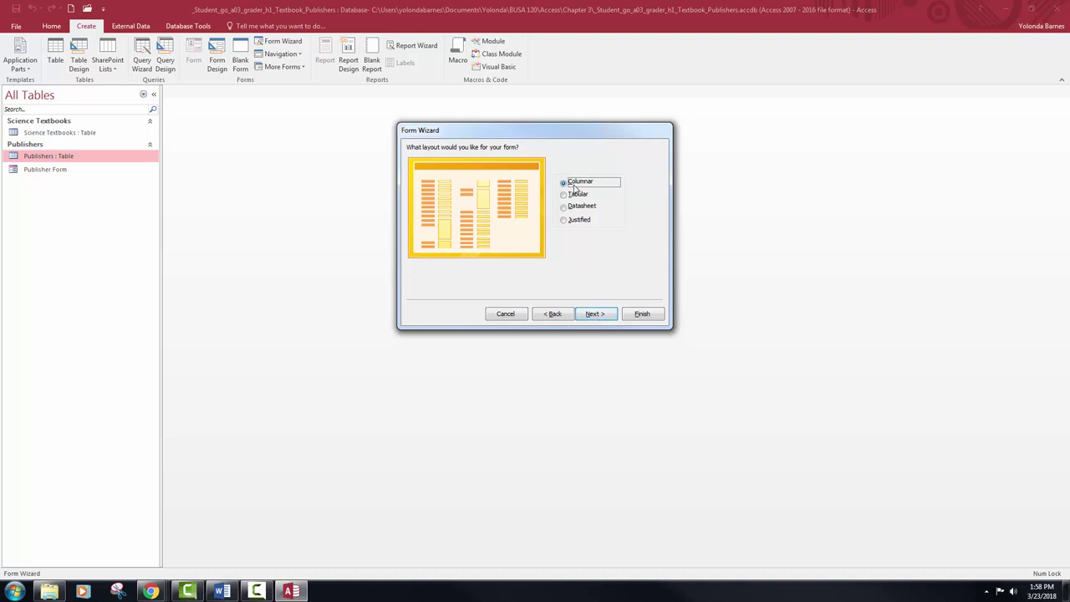
{"action": "left_click", "coordinate": [595, 315]}
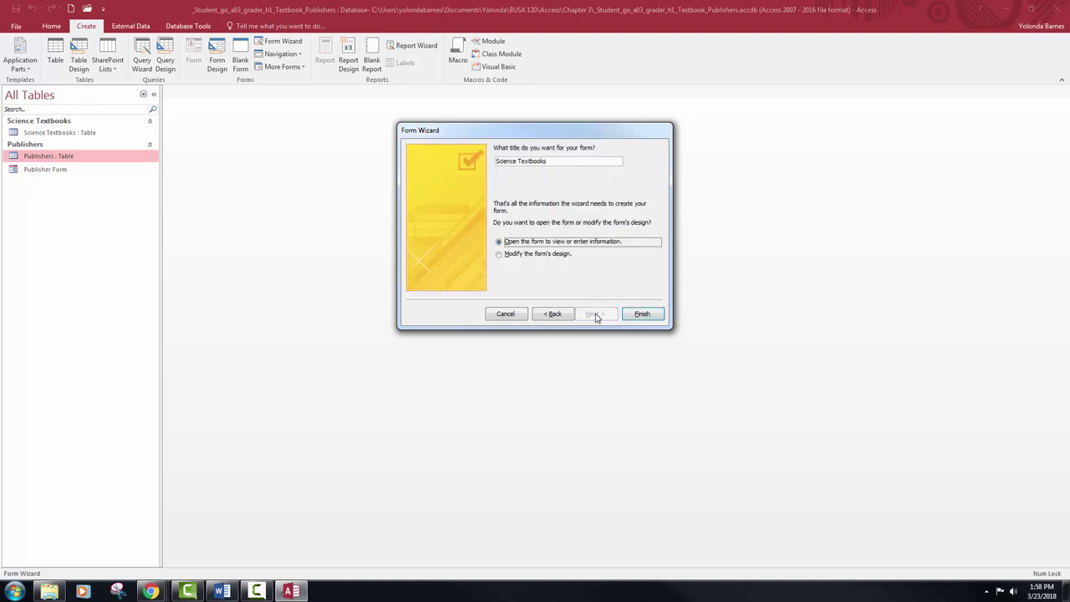
{"action": "left_click", "coordinate": [558, 162]}
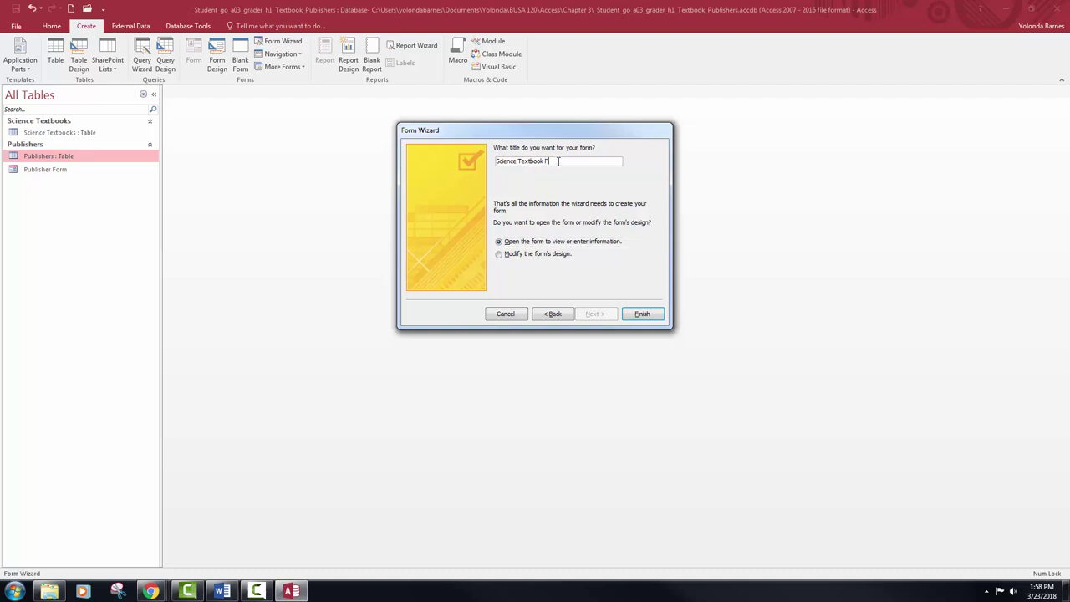
{"action": "left_click", "coordinate": [642, 314]}
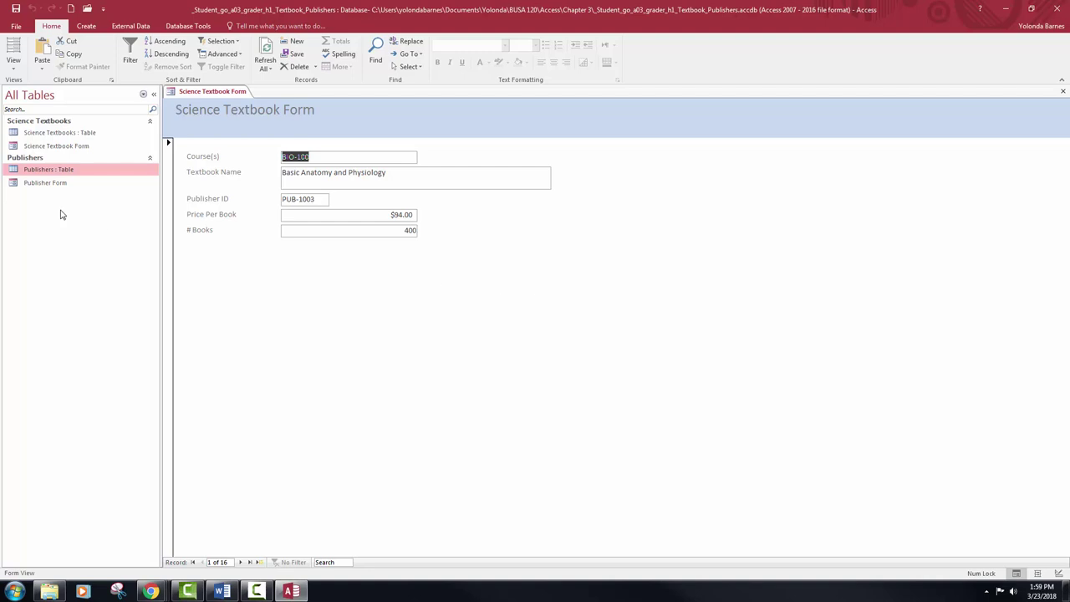
Step: Display the Science Textbook Form in Layout view
{"action": "left_click", "coordinate": [14, 69]}
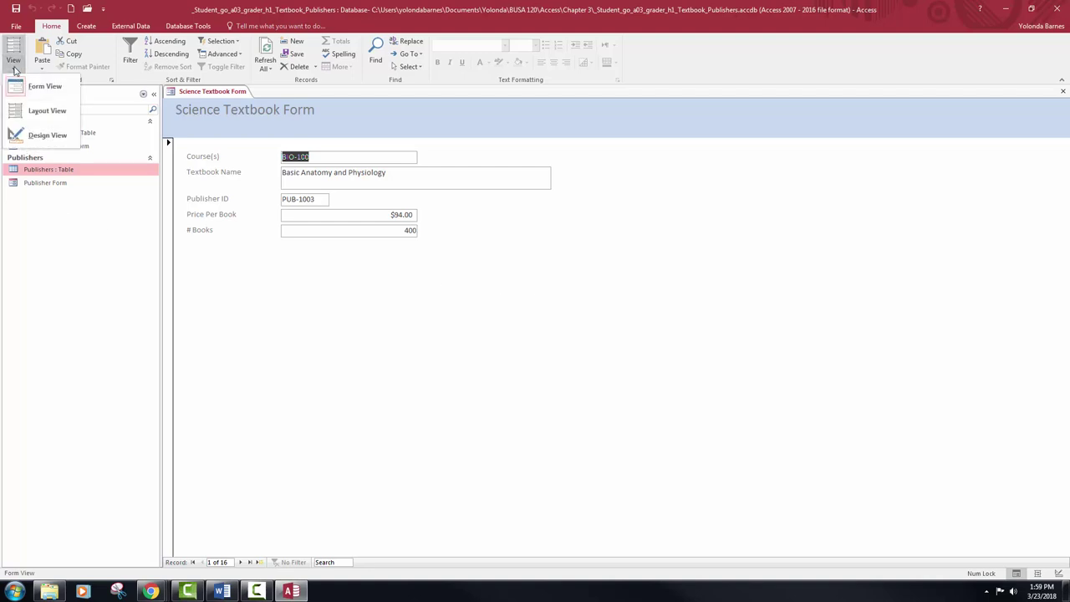
{"action": "left_click", "coordinate": [32, 115]}
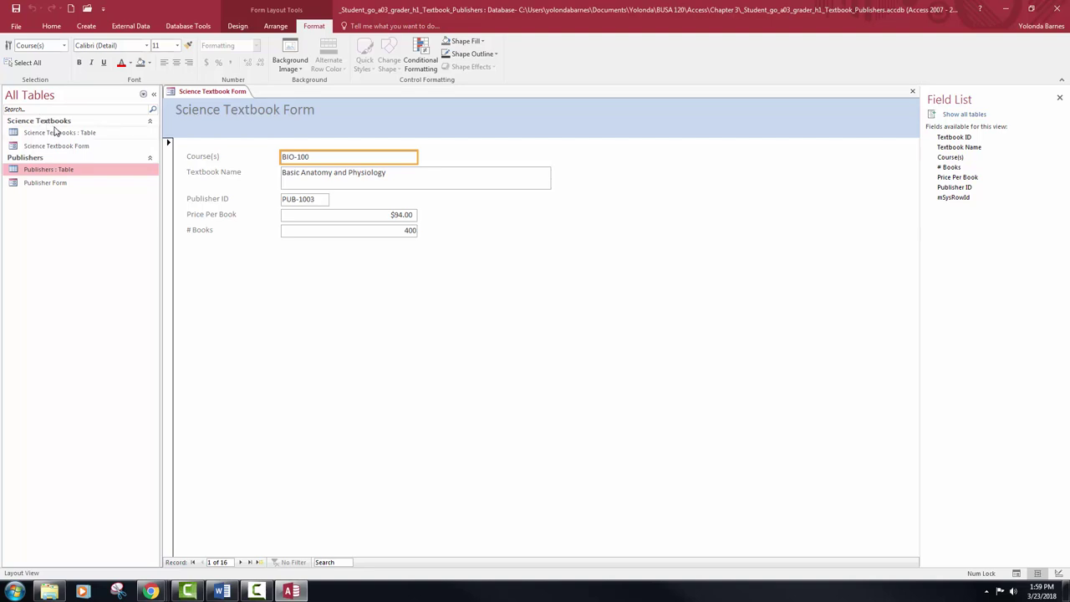
{"action": "left_click", "coordinate": [198, 159]}
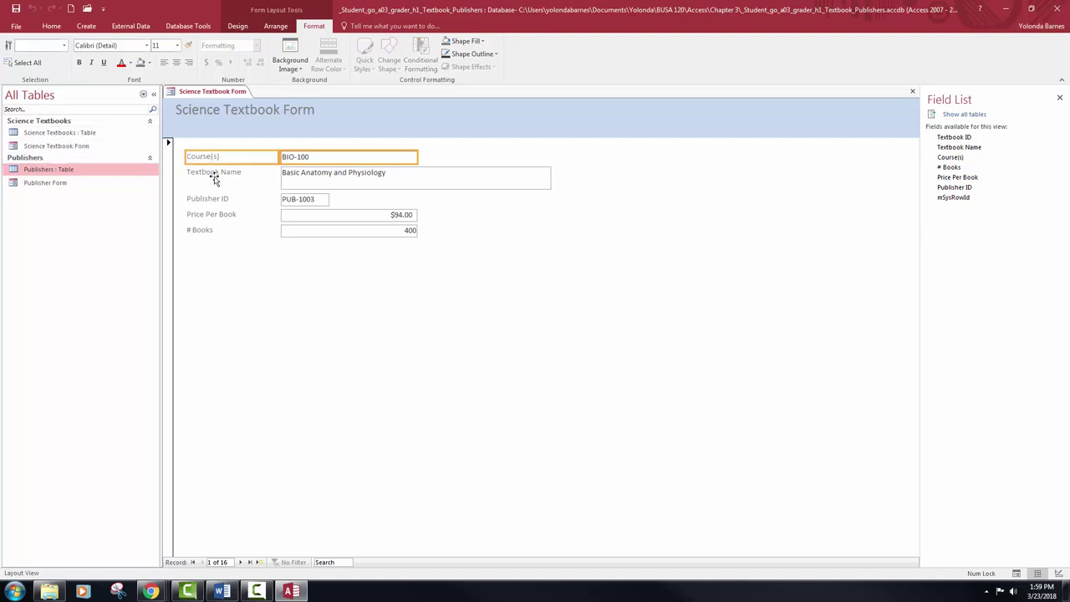
{"action": "left_click", "coordinate": [213, 173], "text": "shift"}
{"action": "left_click", "coordinate": [215, 198], "text": "shift"}
{"action": "left_click", "coordinate": [215, 214], "text": "shift"}
{"action": "left_click", "coordinate": [200, 240]}
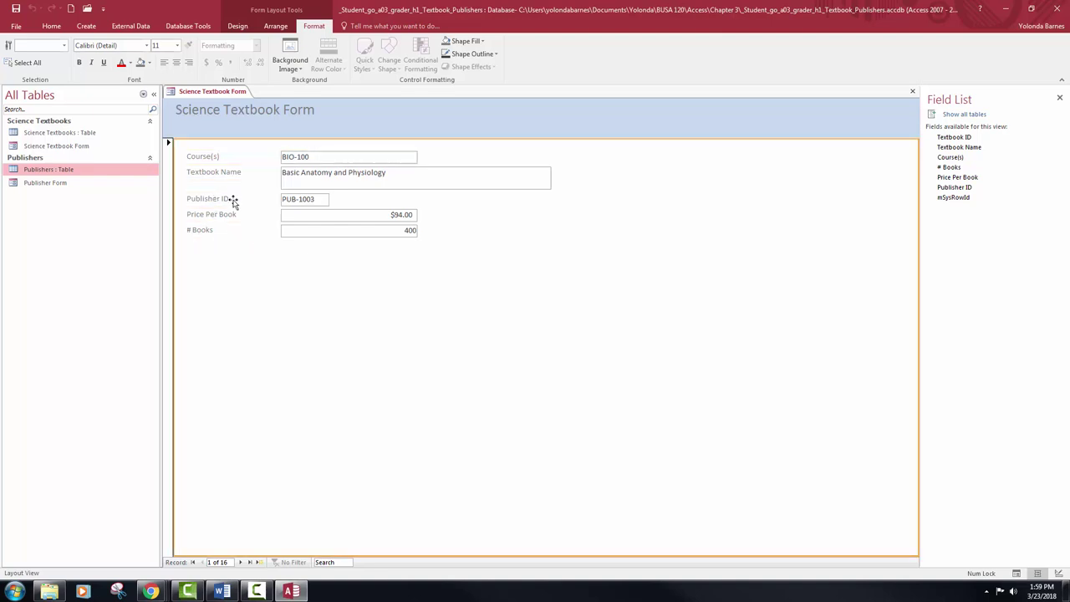
Step: Select all five field labels and their text boxes from Course(s) to # Books, and apply the Stacked layout to them
{"action": "left_click", "coordinate": [218, 159]}
{"action": "left_click", "coordinate": [215, 174], "text": "shift"}
{"action": "left_click", "coordinate": [213, 200], "text": "shift"}
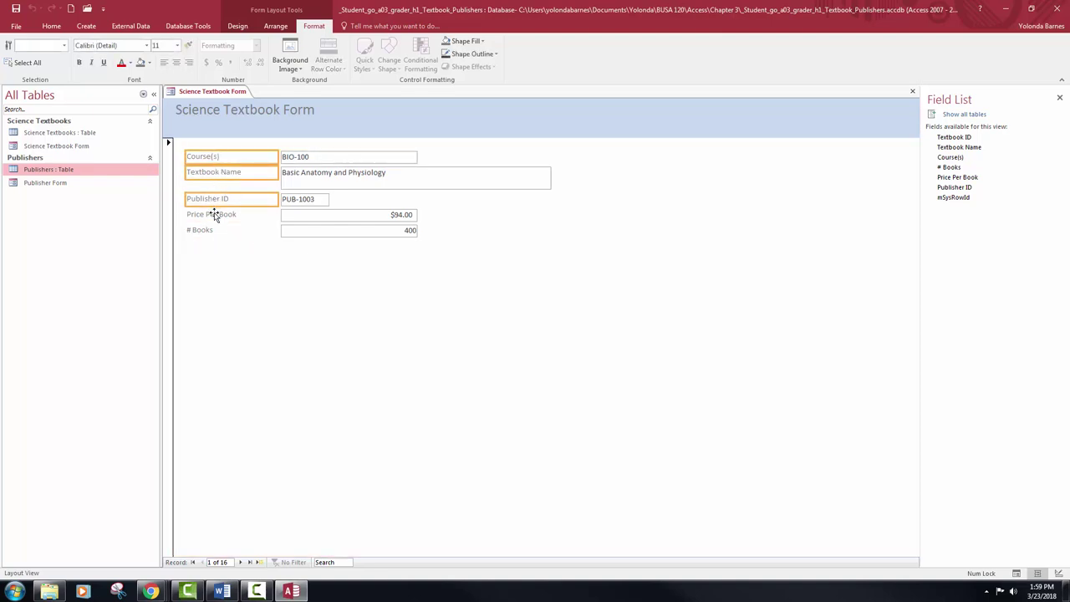
{"action": "left_click", "coordinate": [212, 216], "text": "shift"}
{"action": "left_click", "coordinate": [202, 231], "text": "shift"}
{"action": "left_click", "coordinate": [292, 230], "text": "shift"}
{"action": "left_click", "coordinate": [295, 216], "text": "shift"}
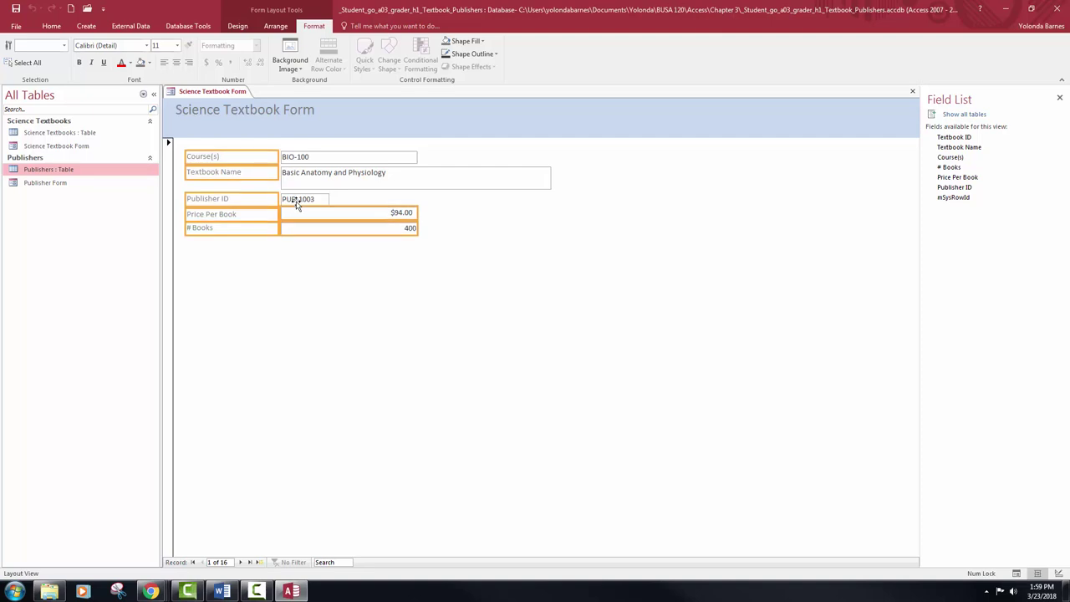
{"action": "left_click", "coordinate": [288, 199], "text": "shift"}
{"action": "left_click", "coordinate": [296, 182], "text": "shift"}
{"action": "left_click", "coordinate": [298, 159], "text": "shift"}
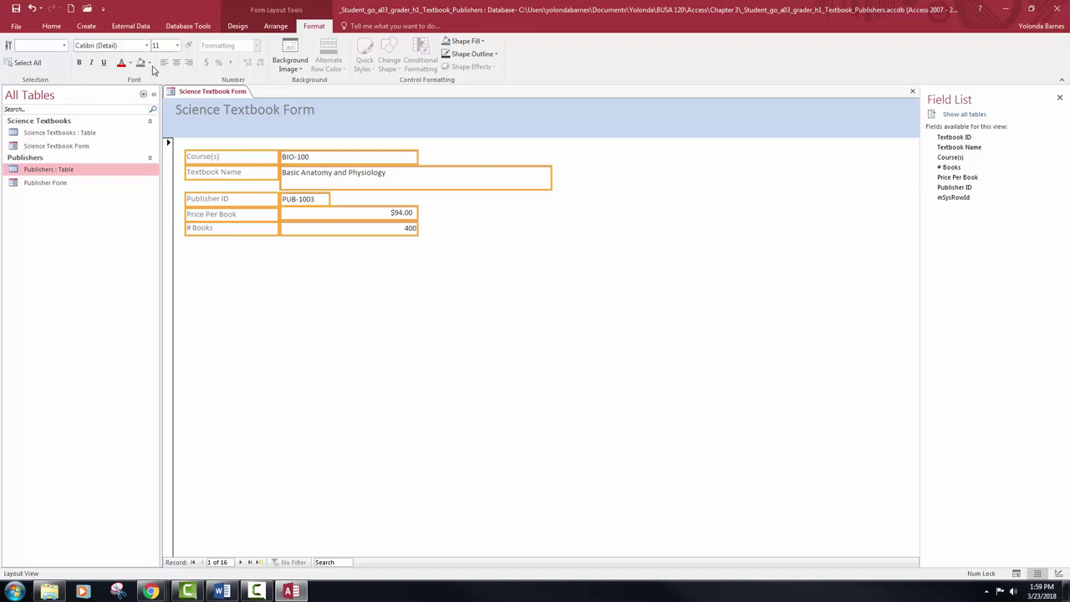
{"action": "left_click", "coordinate": [269, 27]}
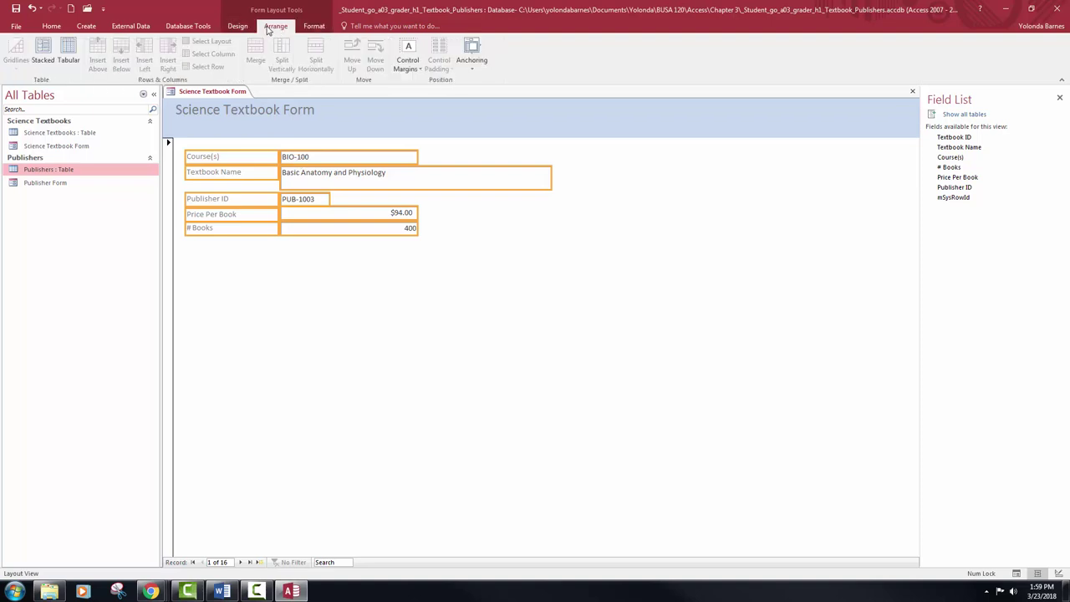
{"action": "left_click", "coordinate": [43, 50]}
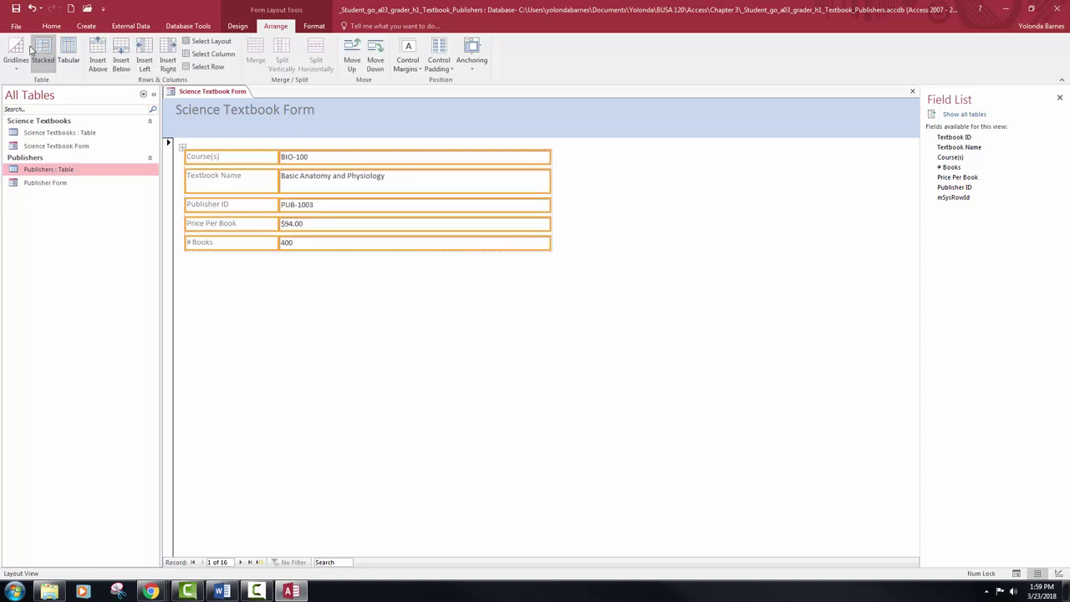
Step: Apply the Ion Boardroom theme to the Science Textbook Form only
{"action": "left_click", "coordinate": [232, 29]}
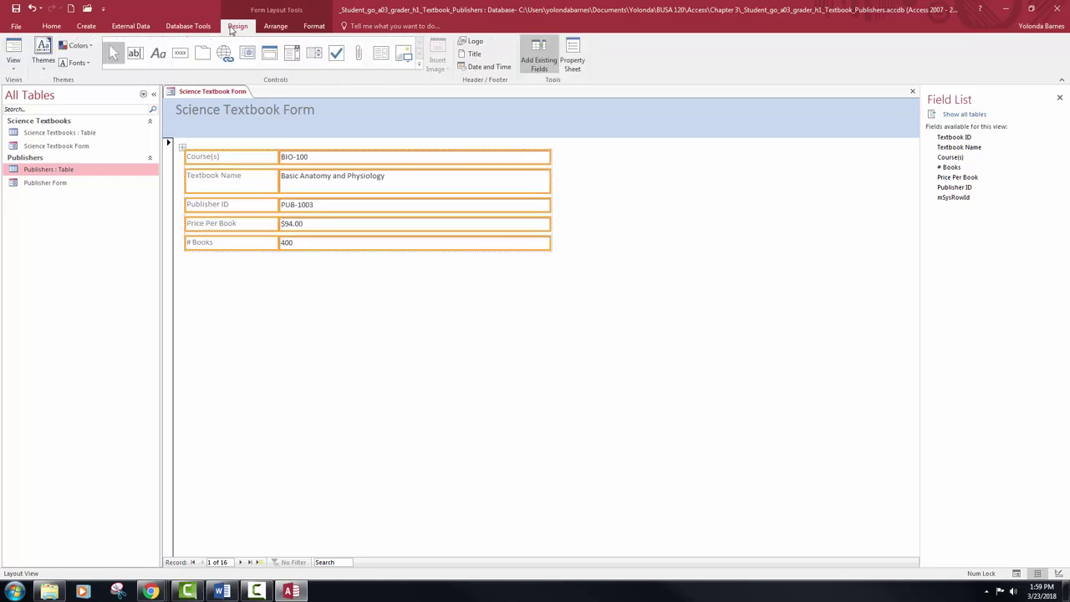
{"action": "left_click", "coordinate": [44, 71]}
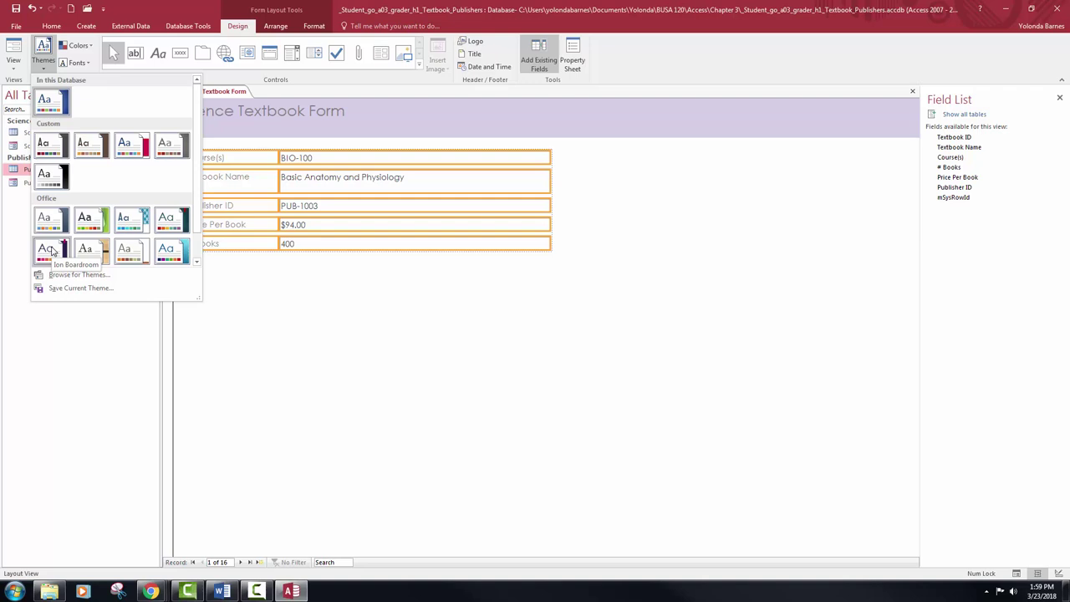
{"action": "right_click", "coordinate": [52, 251]}
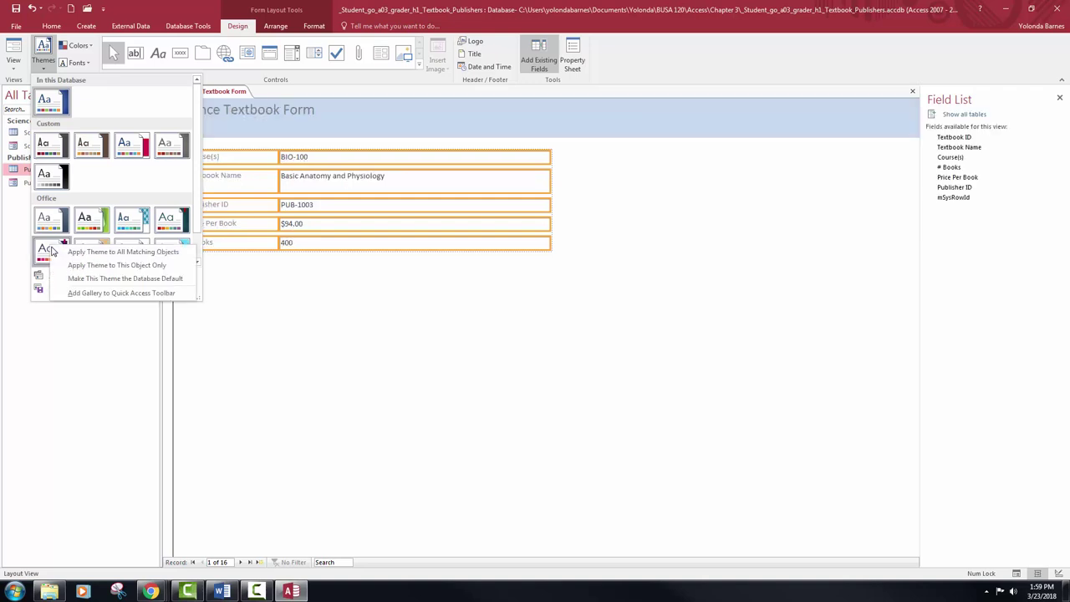
{"action": "left_click", "coordinate": [92, 265]}
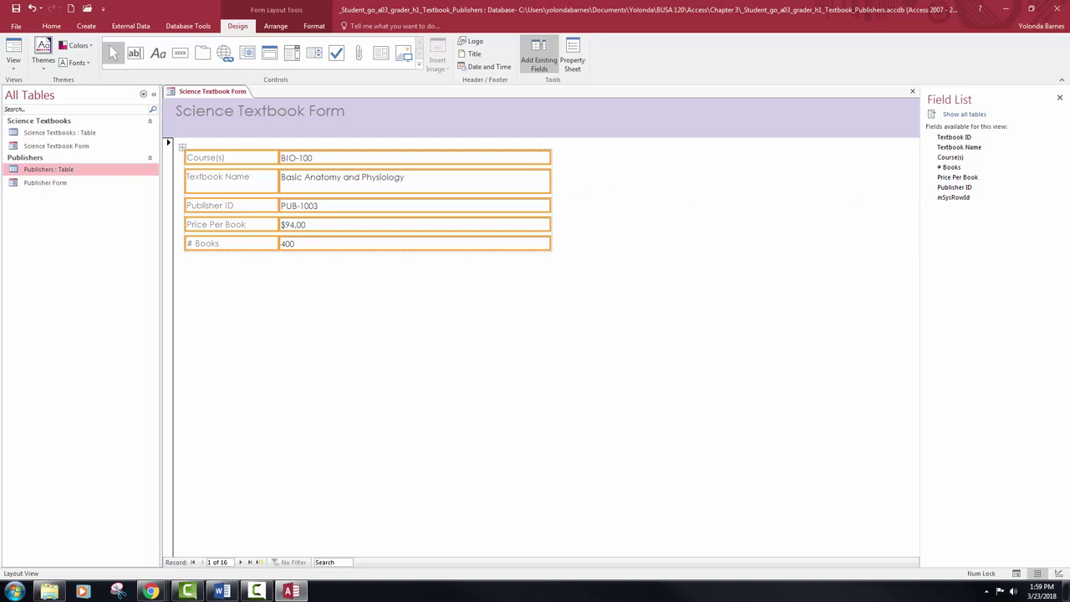
Step: Switch to the Word instructions, read step 8 on formatting the form title, and return to Access
{"action": "left_click_drag", "start_coordinate": [1069, 78], "coordinate": [907, 80]}
{"action": "left_click", "coordinate": [907, 79]}
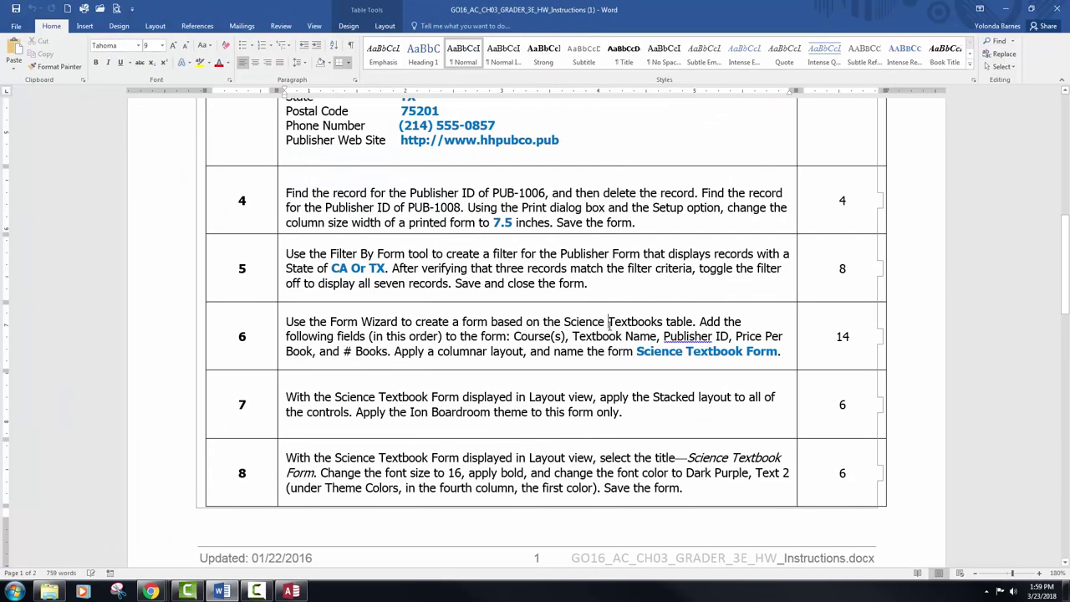
{"action": "scroll", "coordinate": [590, 345], "scroll_direction": "down", "scroll_amount": 4}
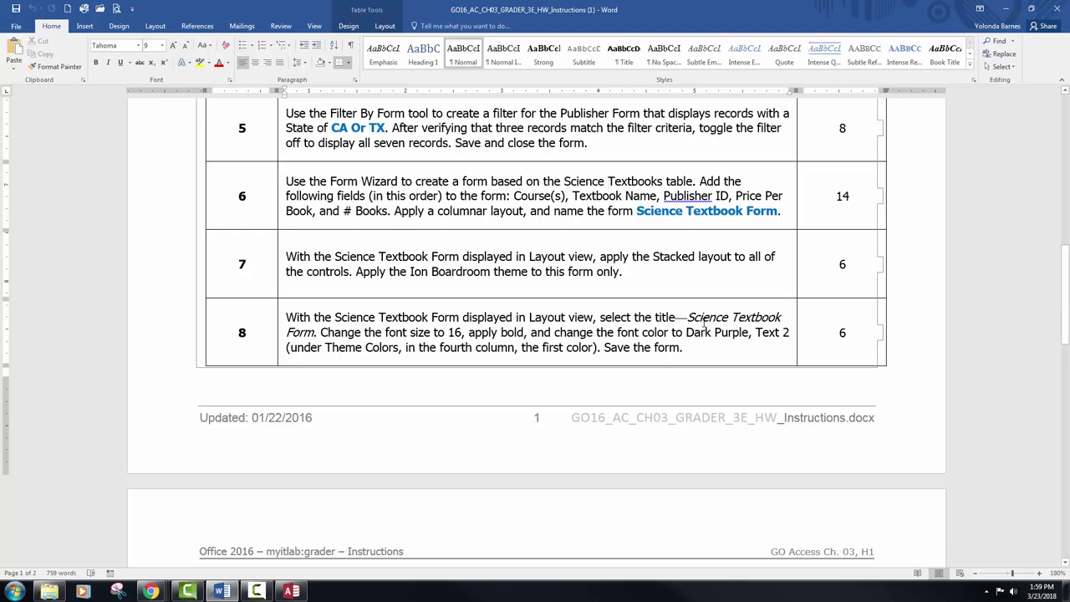
{"action": "left_click", "coordinate": [1006, 8]}
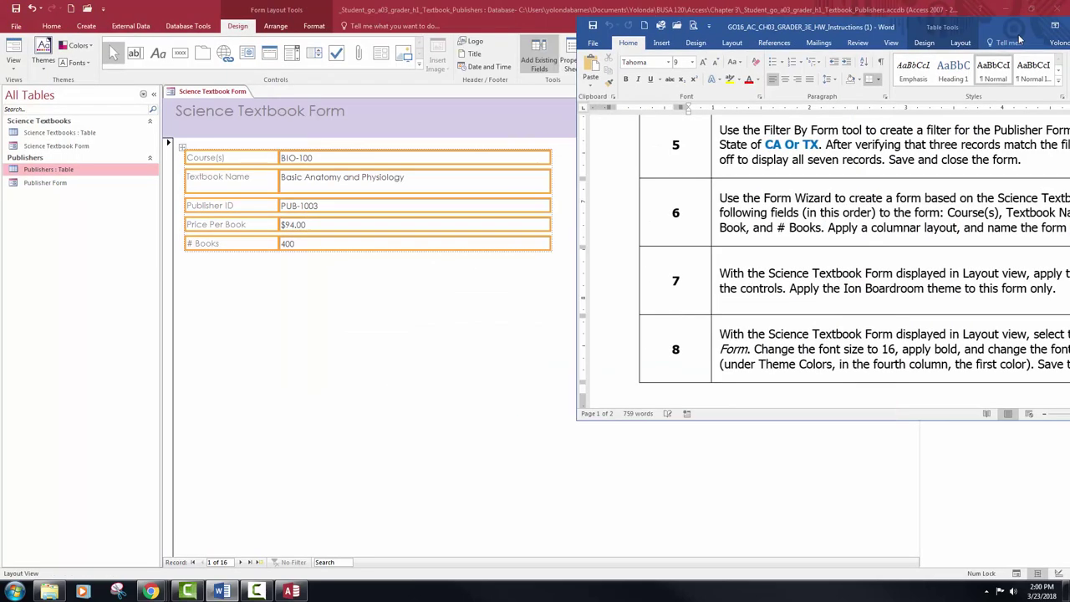
Step: Set the font size of the Science Textbook Form title to 16 and make it bold
{"action": "left_click", "coordinate": [318, 108]}
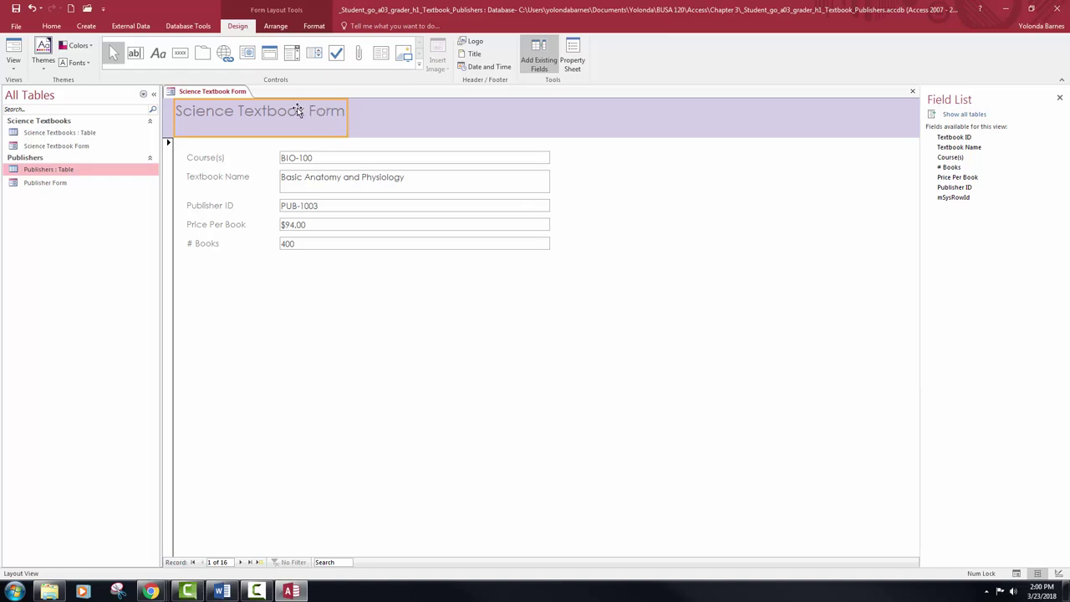
{"action": "left_click", "coordinate": [58, 31]}
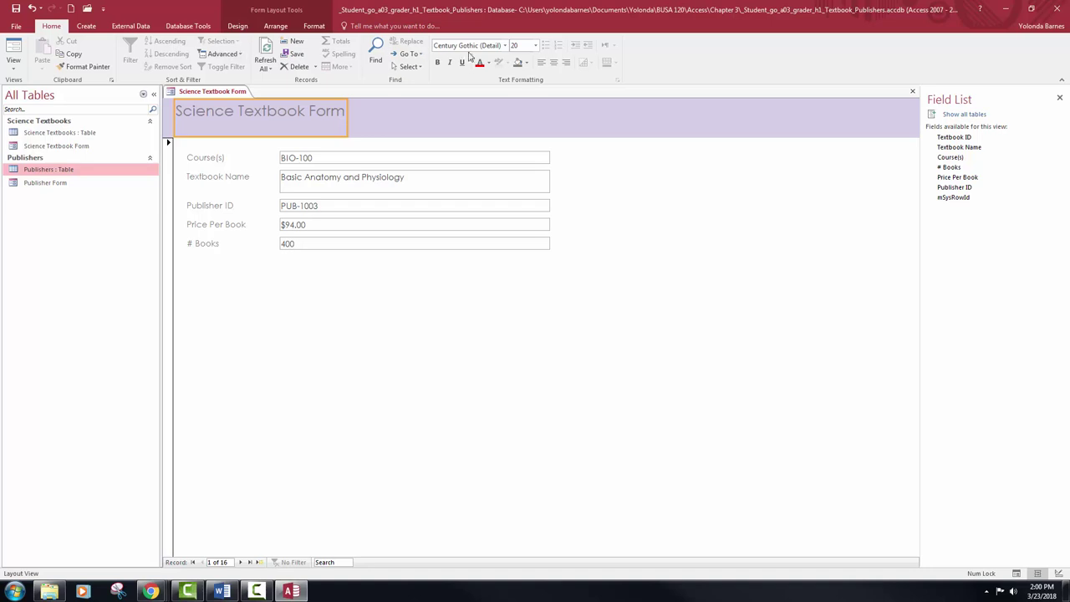
{"action": "left_click", "coordinate": [536, 47]}
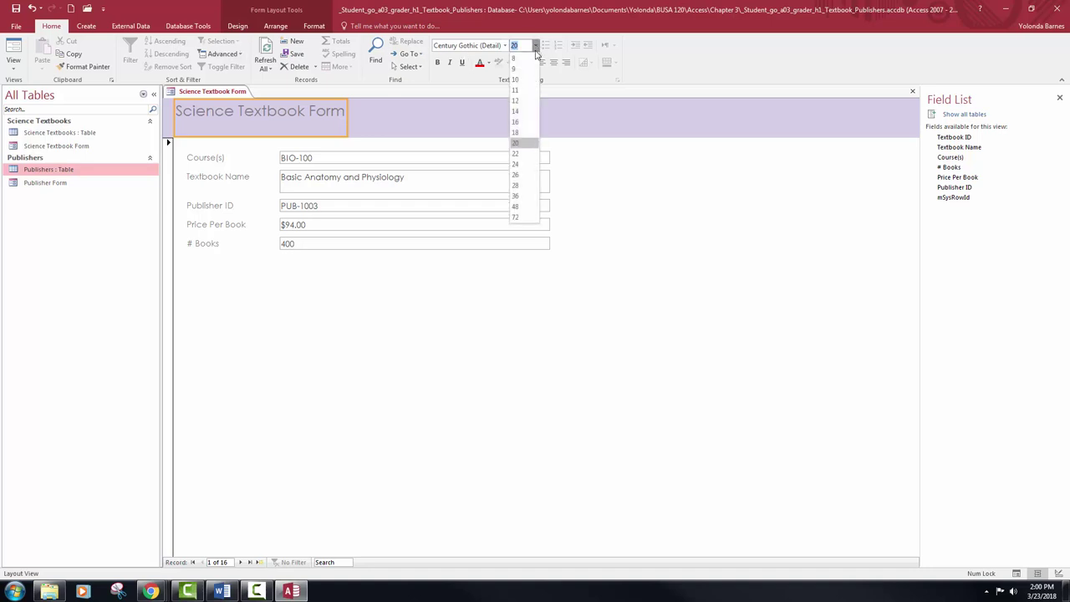
{"action": "left_click", "coordinate": [518, 123]}
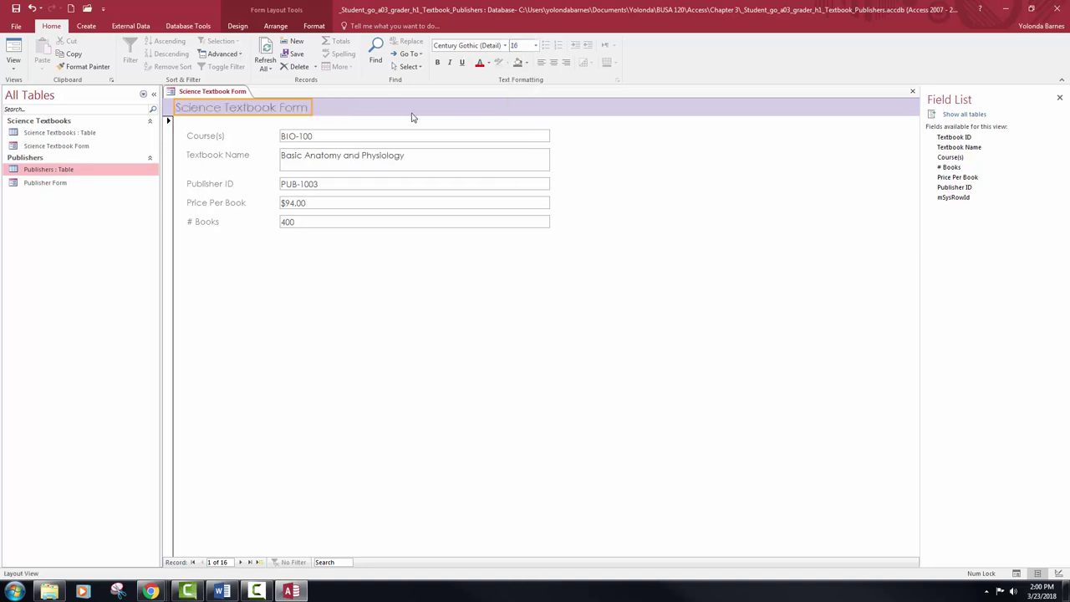
{"action": "left_click", "coordinate": [436, 65]}
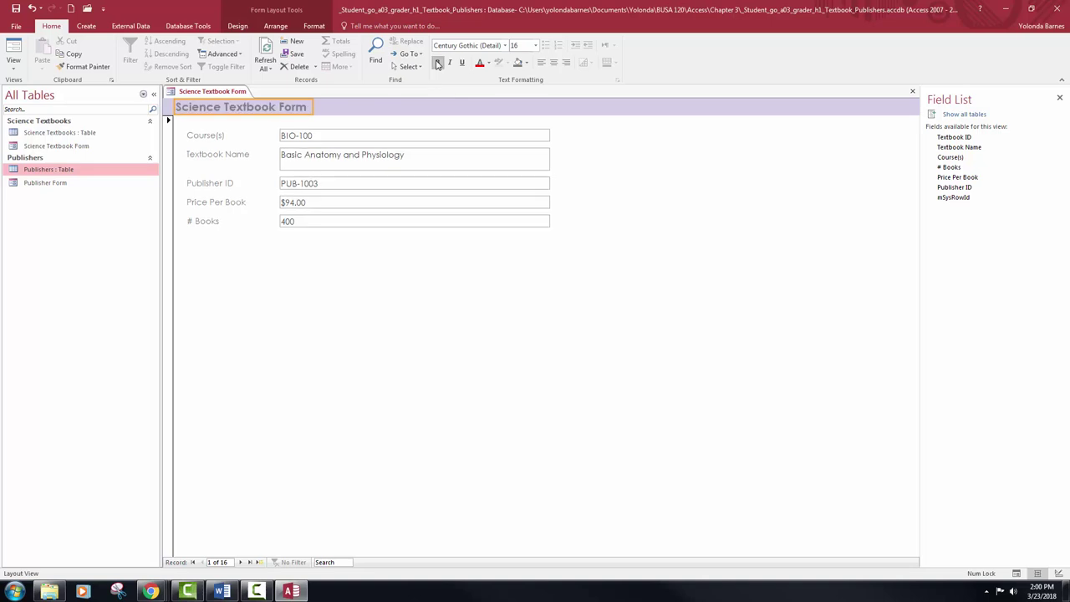
Step: Change the form title's font color to Dark Purple, Text 2, and save the form
{"action": "left_click", "coordinate": [489, 65]}
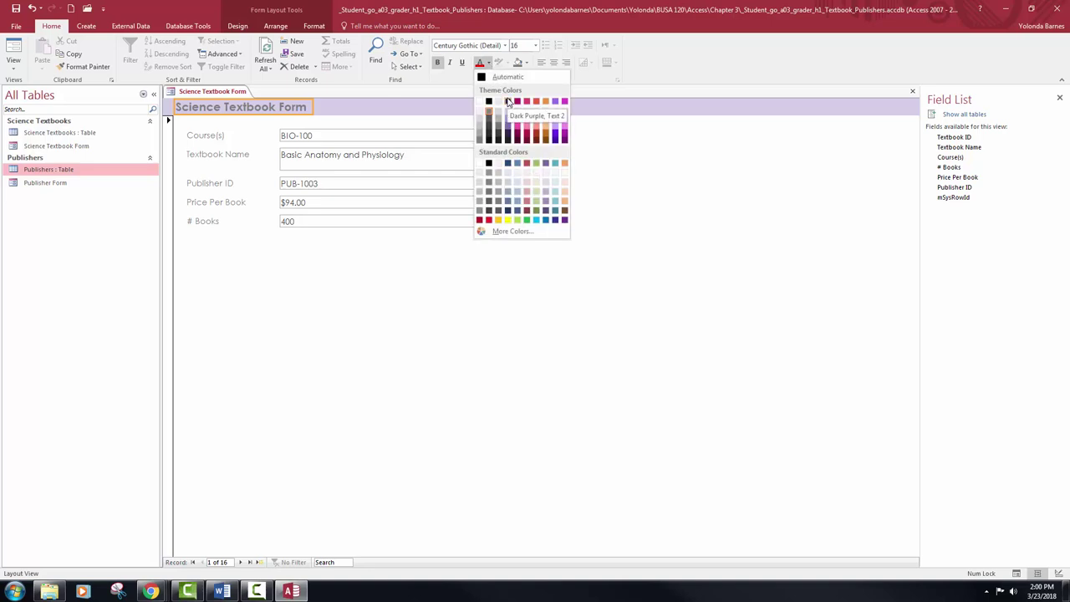
{"action": "left_click", "coordinate": [508, 101]}
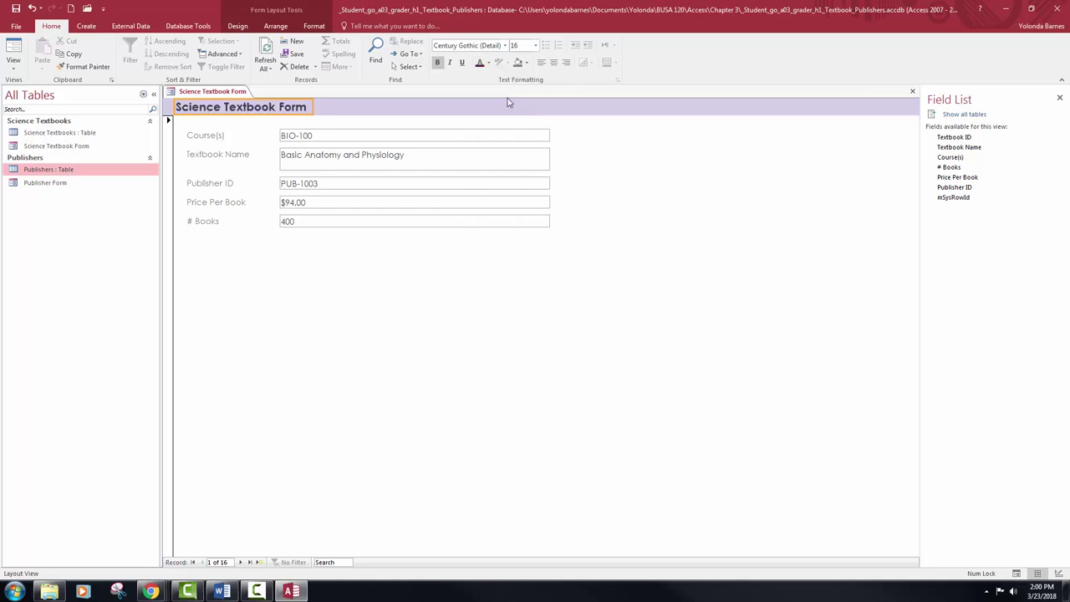
{"action": "left_click", "coordinate": [16, 8]}
Step: Add the Textbook ID field between Course(s) and Textbook Name in Layout view, and close the Field List
{"action": "left_click", "coordinate": [13, 65]}
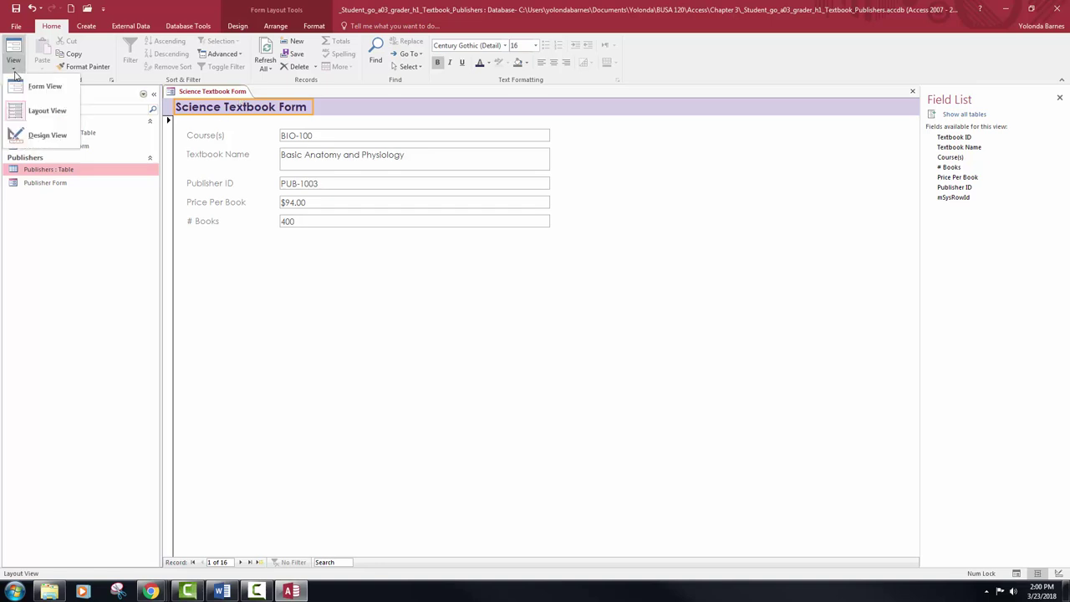
{"action": "left_click", "coordinate": [44, 116]}
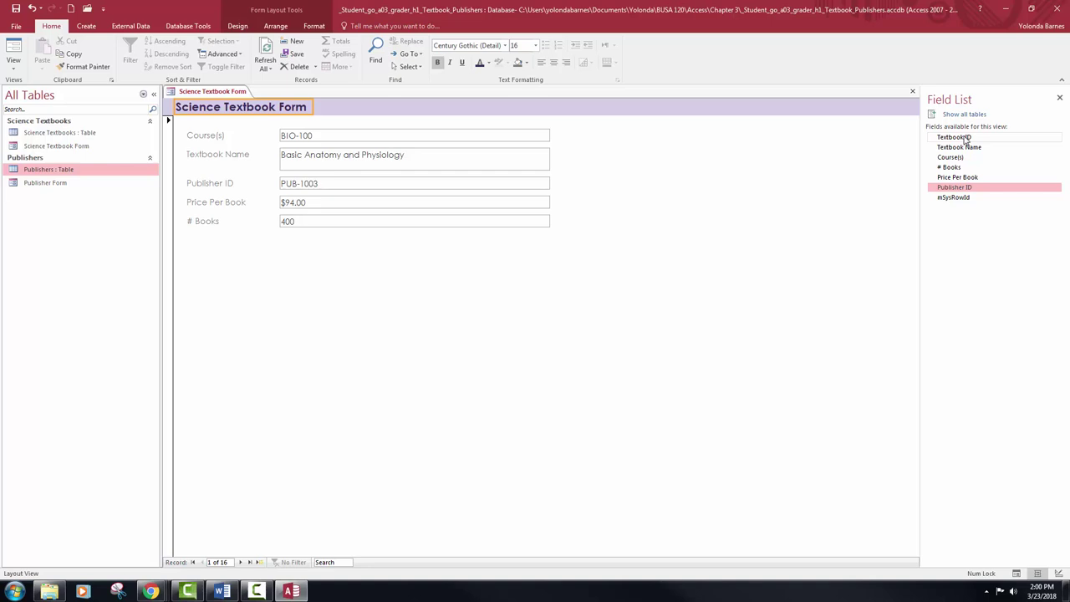
{"action": "left_click_drag", "start_coordinate": [965, 139], "coordinate": [495, 149]}
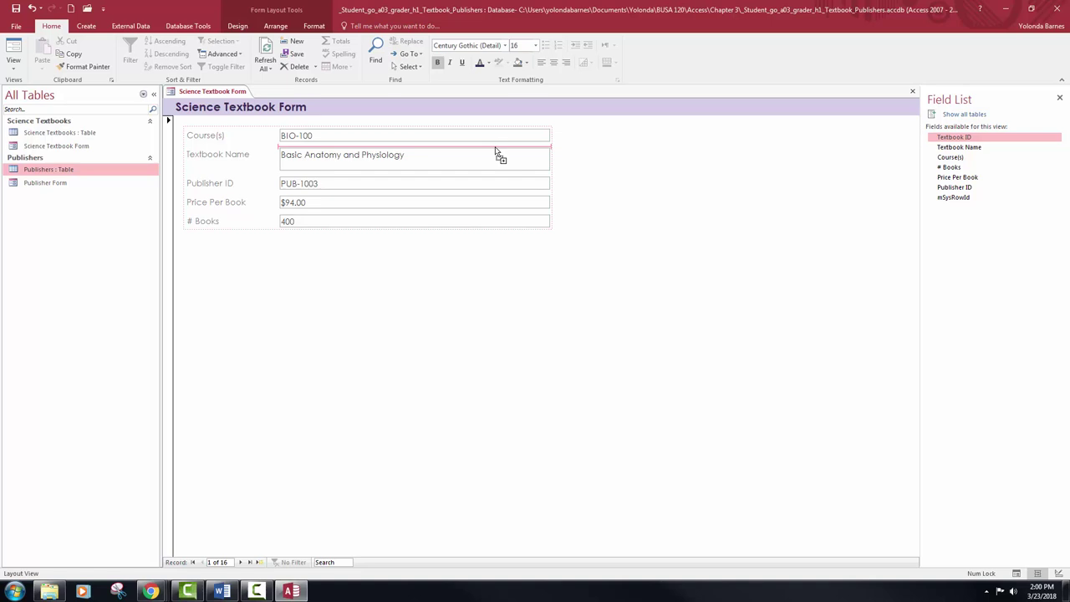
{"action": "mouse_move", "coordinate": [496, 150]}
{"action": "left_mouse_down"}
{"action": "mouse_move", "coordinate": [500, 138]}
{"action": "mouse_move", "coordinate": [502, 196]}
{"action": "mouse_move", "coordinate": [506, 156]}
{"action": "left_mouse_up"}
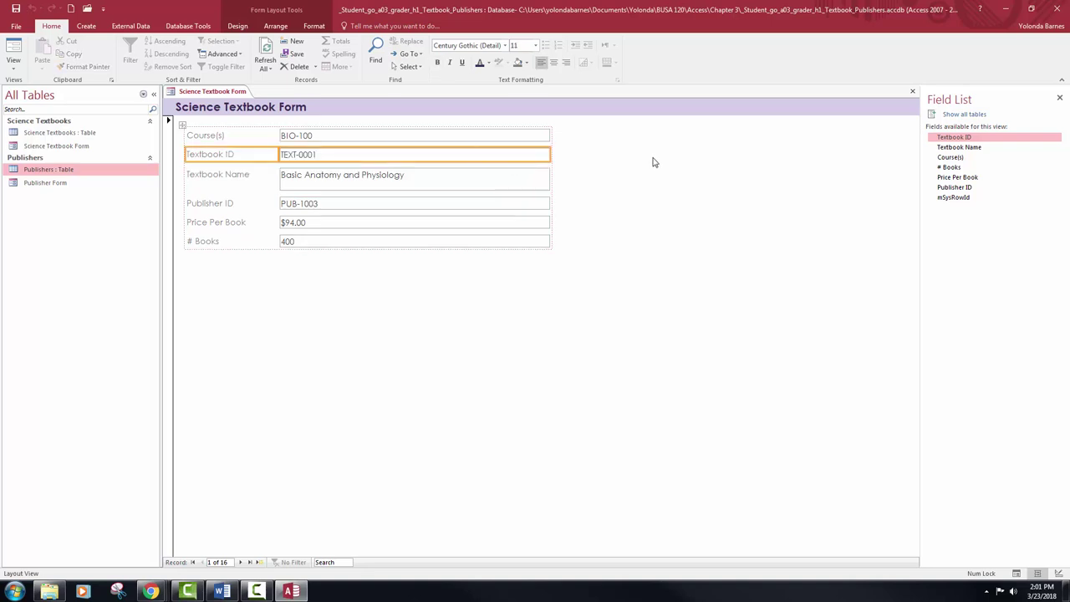
{"action": "left_click", "coordinate": [1059, 99]}
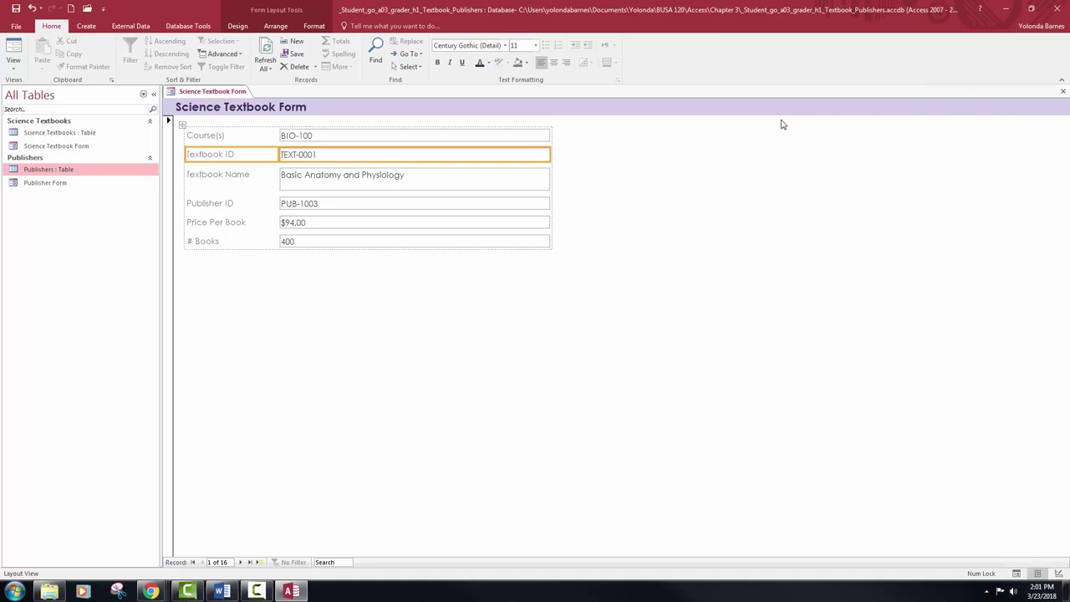
Step: Move the # Books label and text box together directly above the Price Per Book controls
{"action": "left_click", "coordinate": [240, 242]}
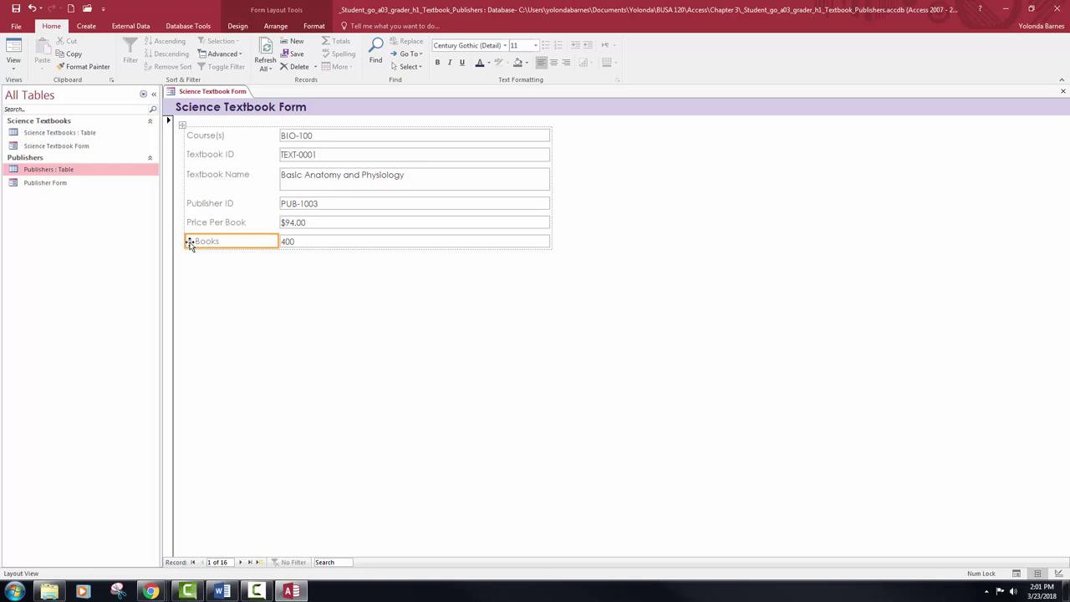
{"action": "left_click", "coordinate": [299, 244]}
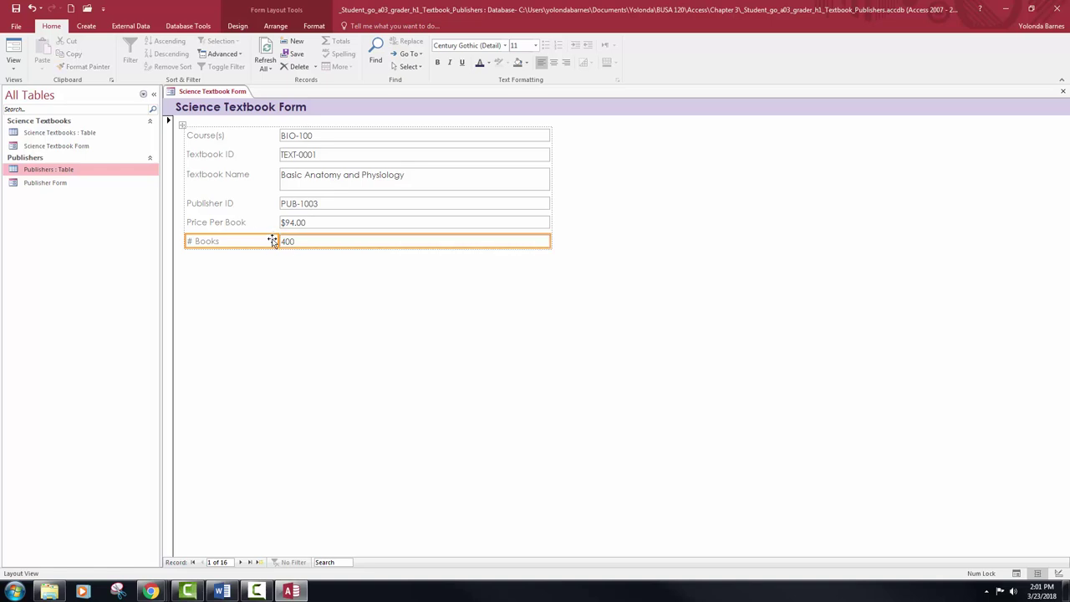
{"action": "left_click_drag", "start_coordinate": [272, 242], "coordinate": [269, 211]}
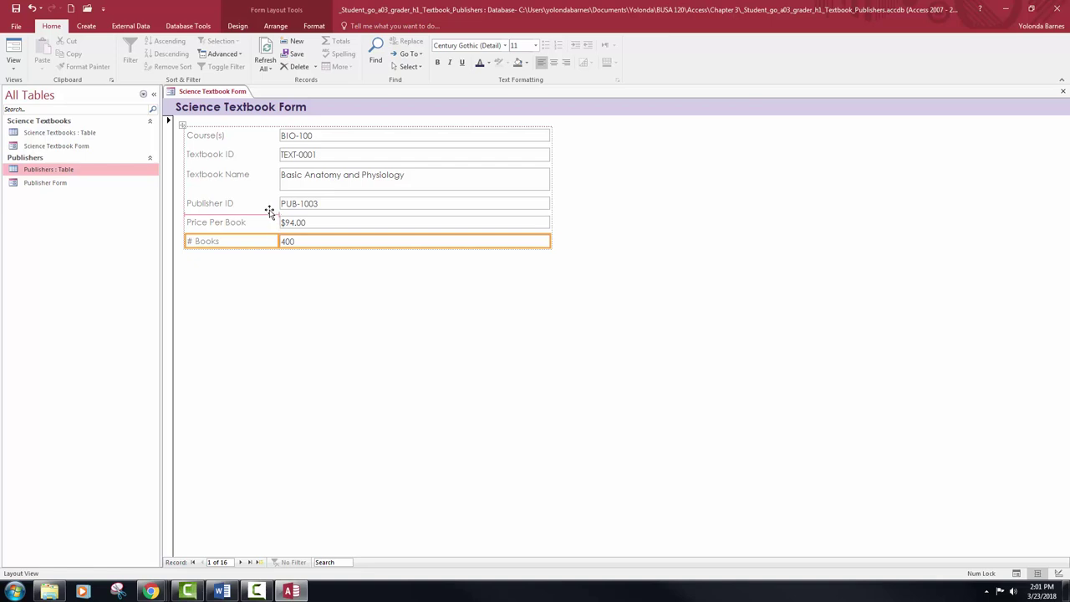
{"action": "left_click_drag", "start_coordinate": [269, 211], "coordinate": [270, 209]}
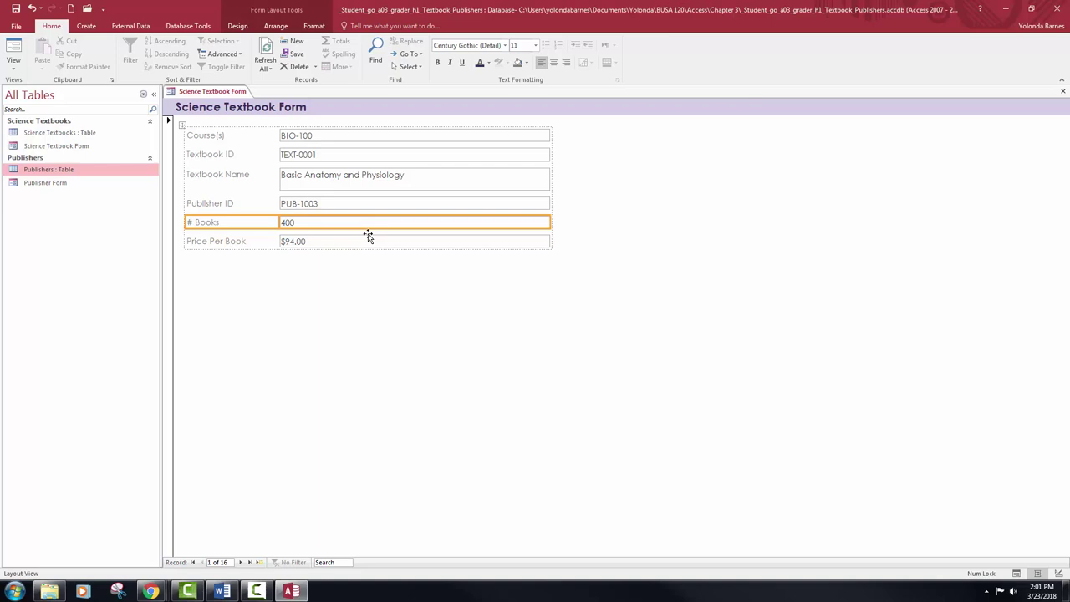
Step: Keep the Science Textbook Form in Layout view and go to record 9
{"action": "left_click", "coordinate": [13, 71]}
{"action": "left_click", "coordinate": [24, 112]}
{"action": "left_click", "coordinate": [214, 562]}
{"action": "left_click", "coordinate": [208, 563]}
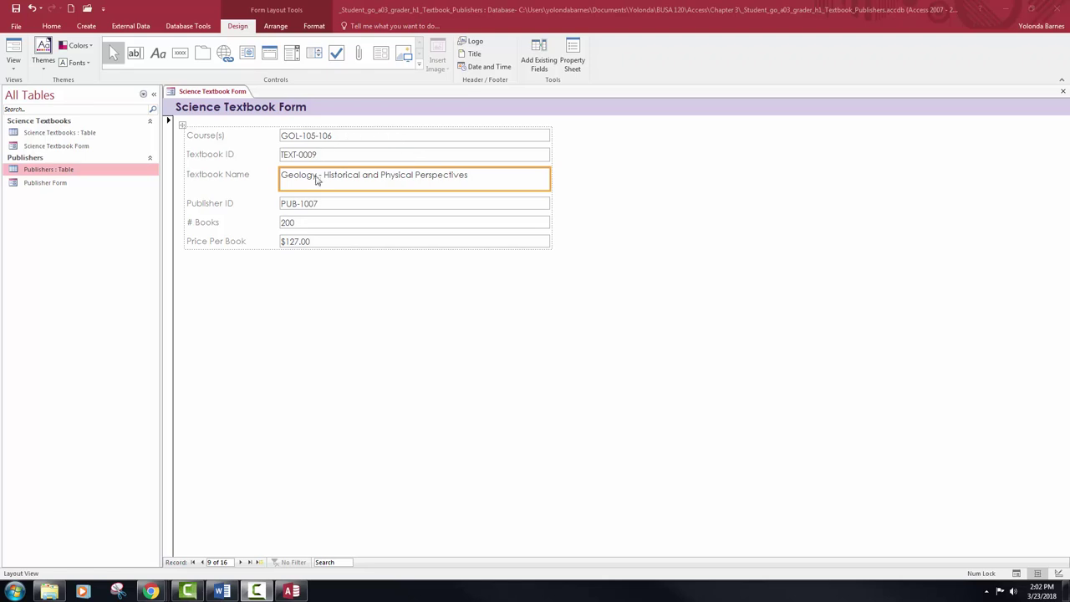
Step: Open the properties of the Textbook Name text box and set its width to 4 inches
{"action": "left_click", "coordinate": [208, 181]}
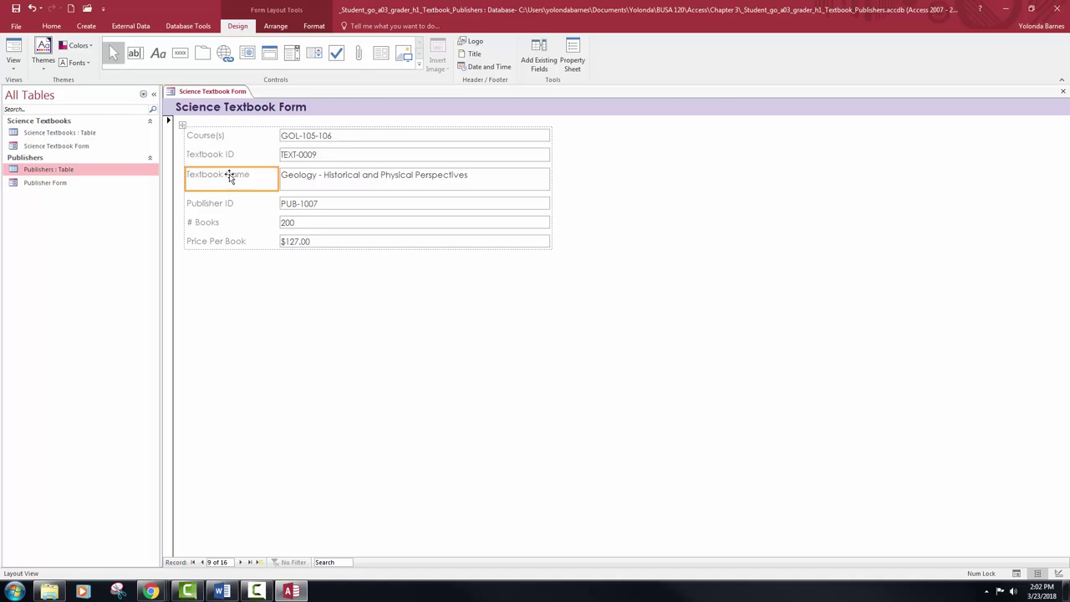
{"action": "left_click", "coordinate": [313, 181]}
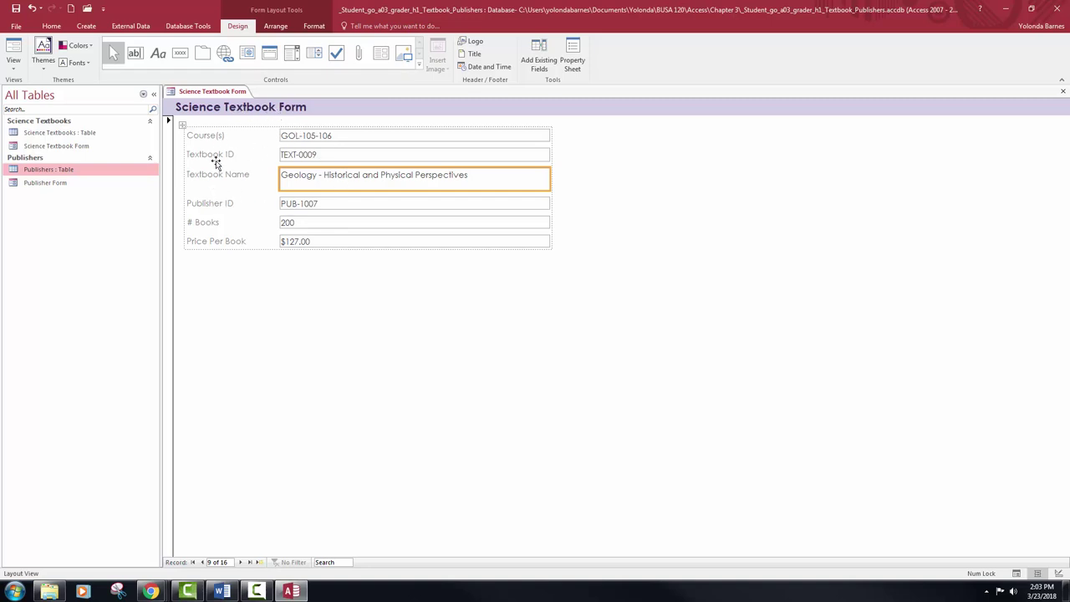
{"action": "left_click", "coordinate": [572, 60]}
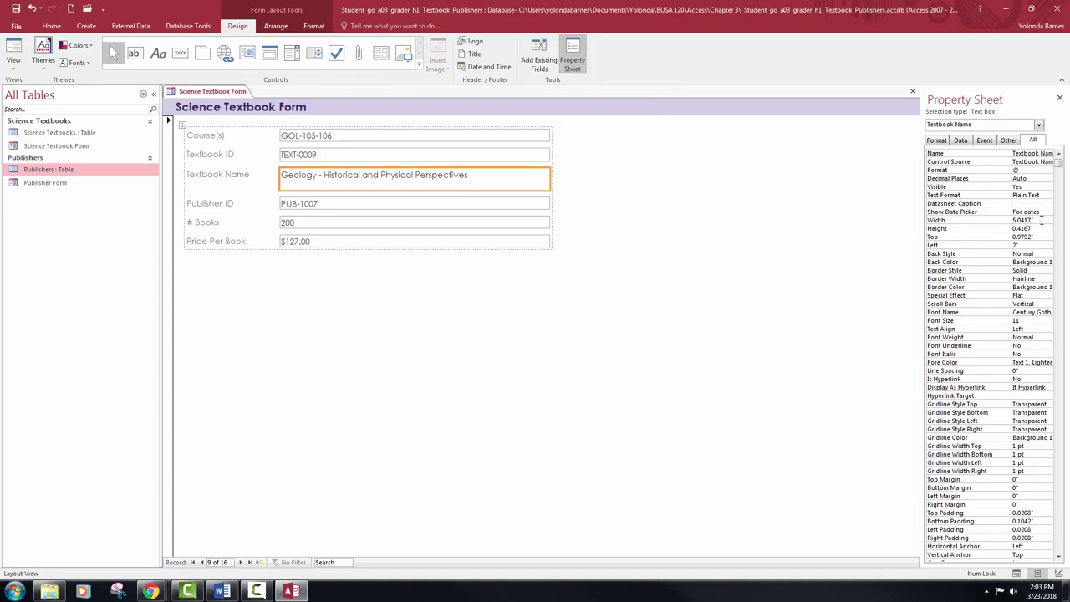
{"action": "left_click_drag", "start_coordinate": [1042, 221], "coordinate": [1010, 221]}
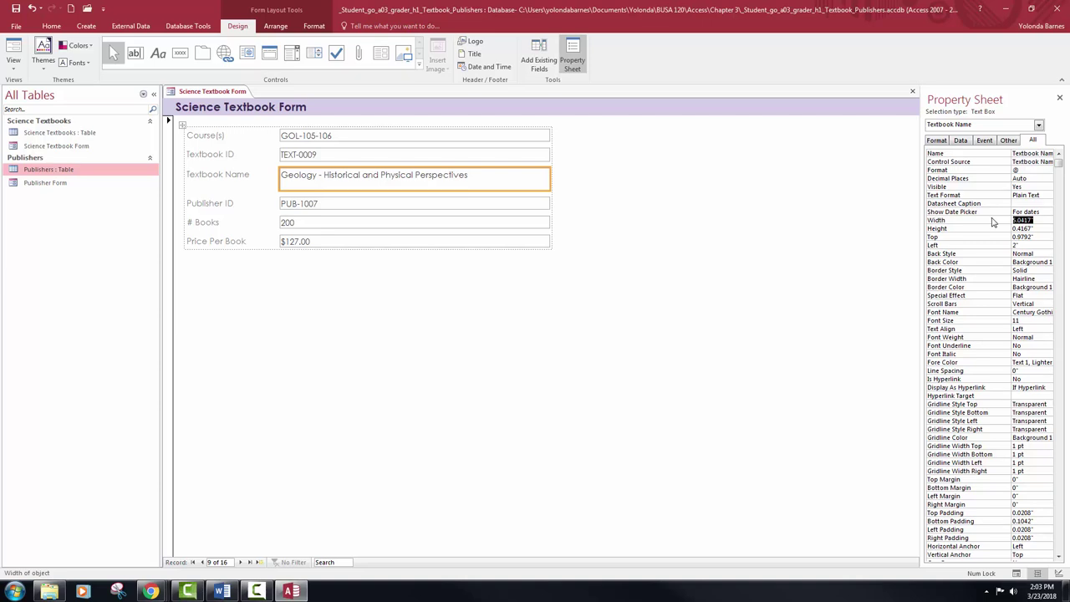
{"action": "type", "text": "4"}
{"action": "key", "text": "Return"}
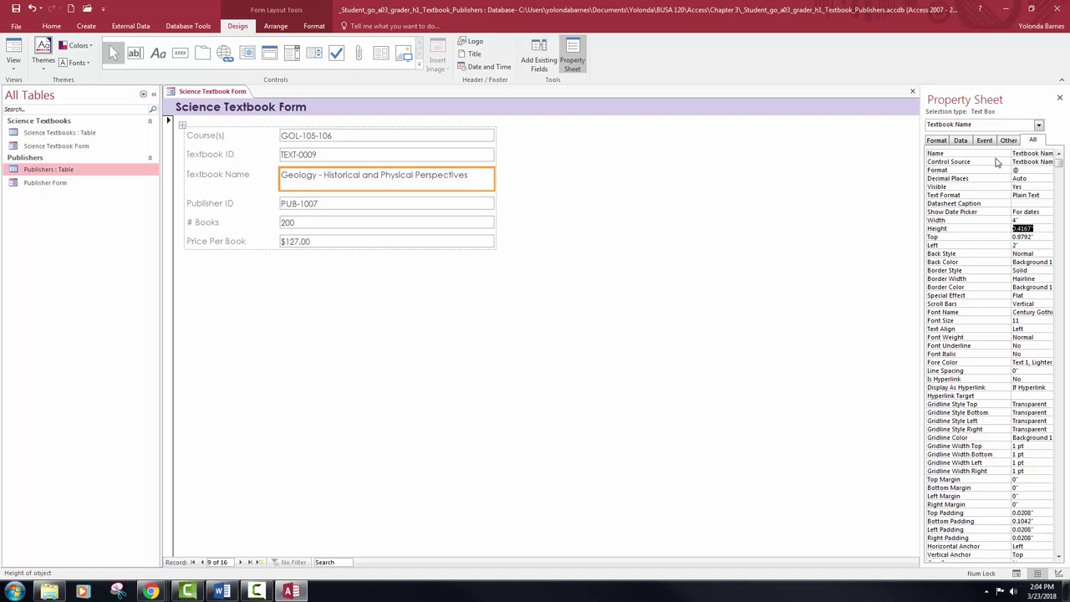
Step: Select all six text boxes from Course(s) to Price Per Book and fill their background with the lightest Orange, Accent 4 tint
{"action": "left_click", "coordinate": [455, 136]}
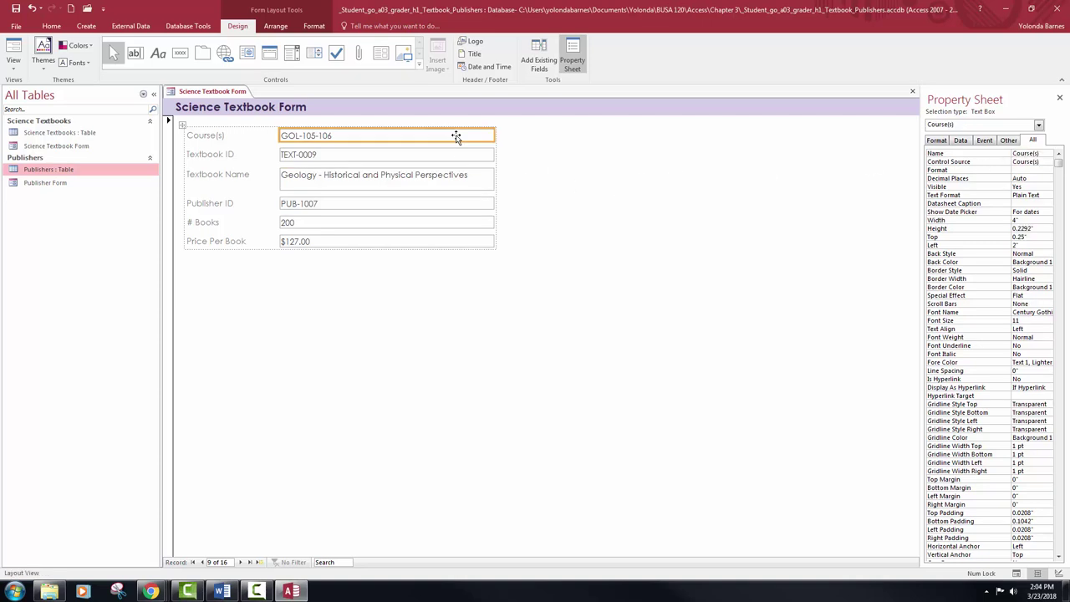
{"action": "left_click_drag", "start_coordinate": [455, 136], "coordinate": [457, 240]}
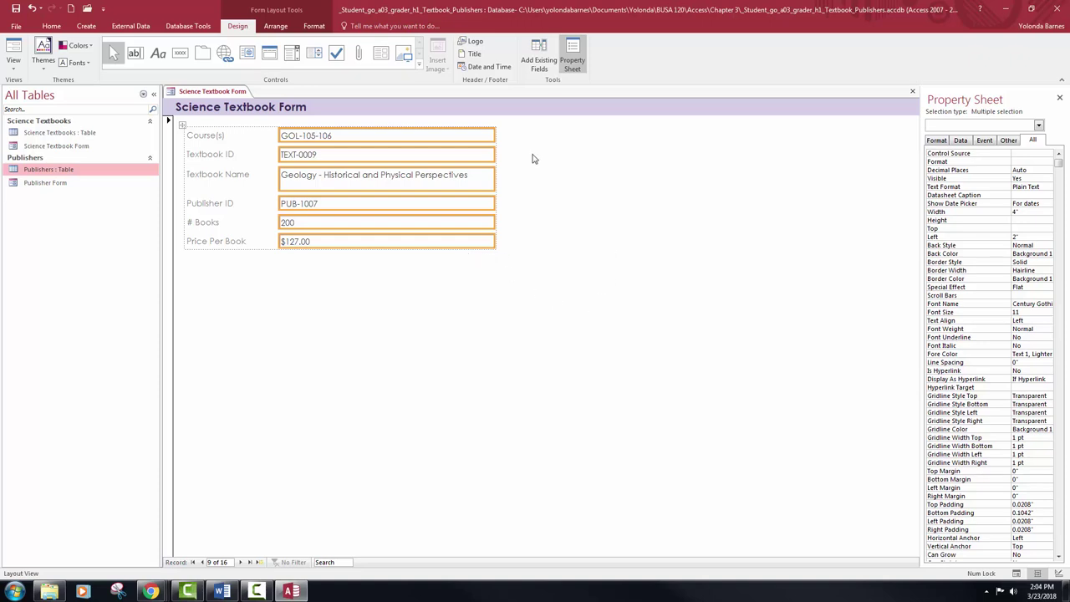
{"action": "left_click", "coordinate": [314, 27]}
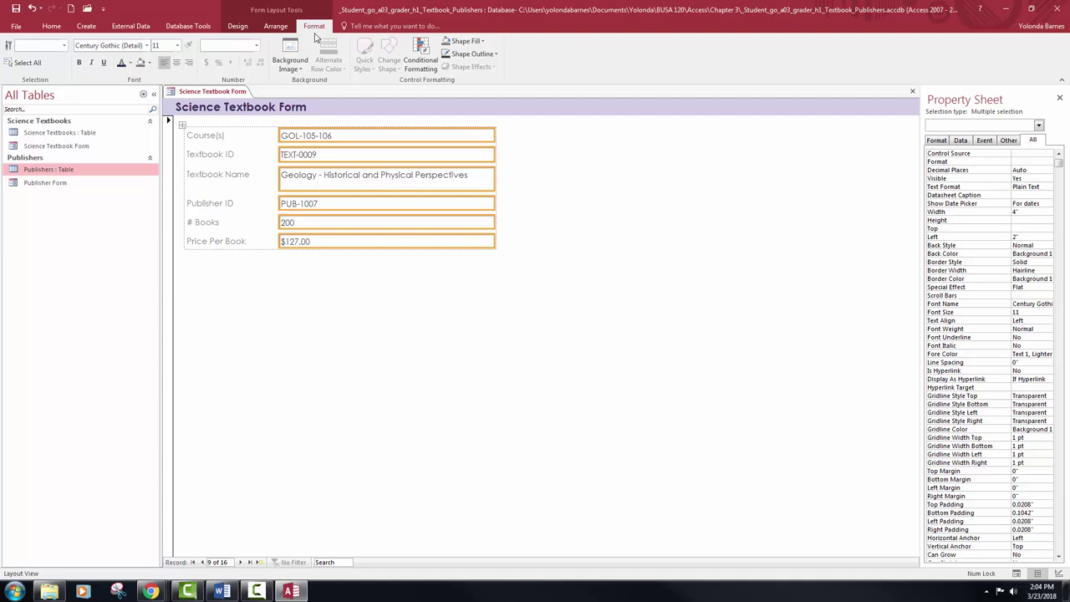
{"action": "left_click", "coordinate": [152, 64]}
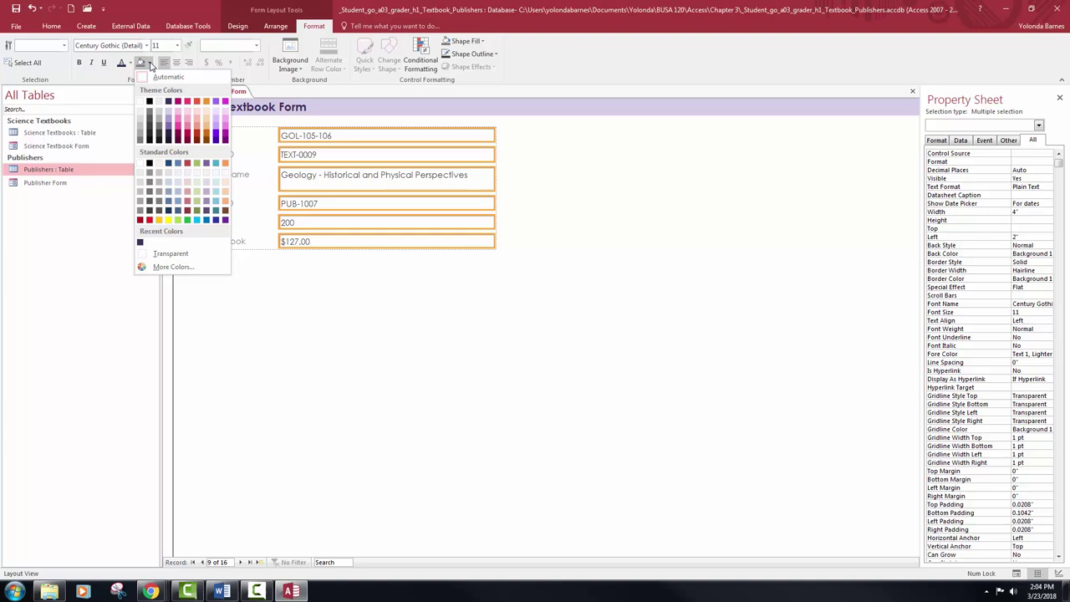
{"action": "left_click", "coordinate": [207, 112]}
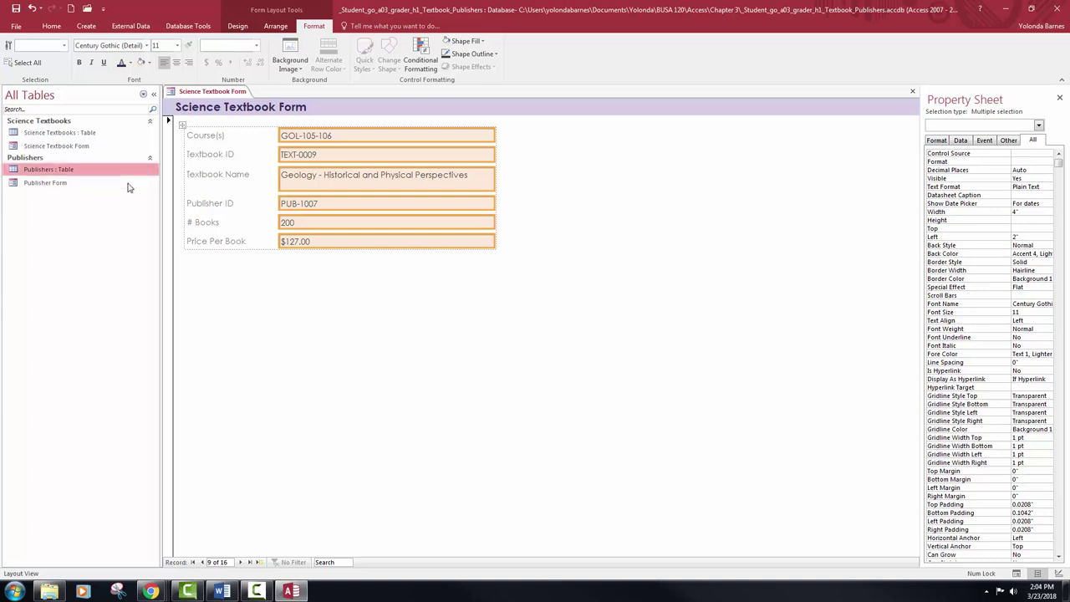
Step: Select all six field labels from Course(s) to Price Per Book and change their font color to Orange, Accent 4, Darker 50%
{"action": "left_click", "coordinate": [193, 140]}
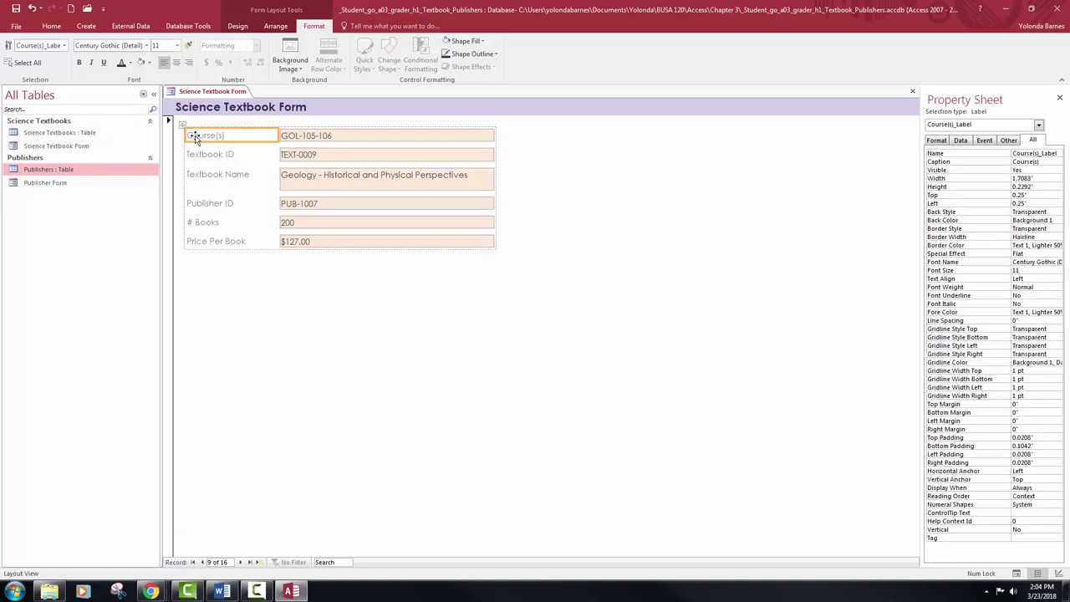
{"action": "left_click", "coordinate": [204, 156], "text": "shift"}
{"action": "left_click", "coordinate": [210, 179], "text": "shift"}
{"action": "left_click", "coordinate": [215, 205], "text": "shift"}
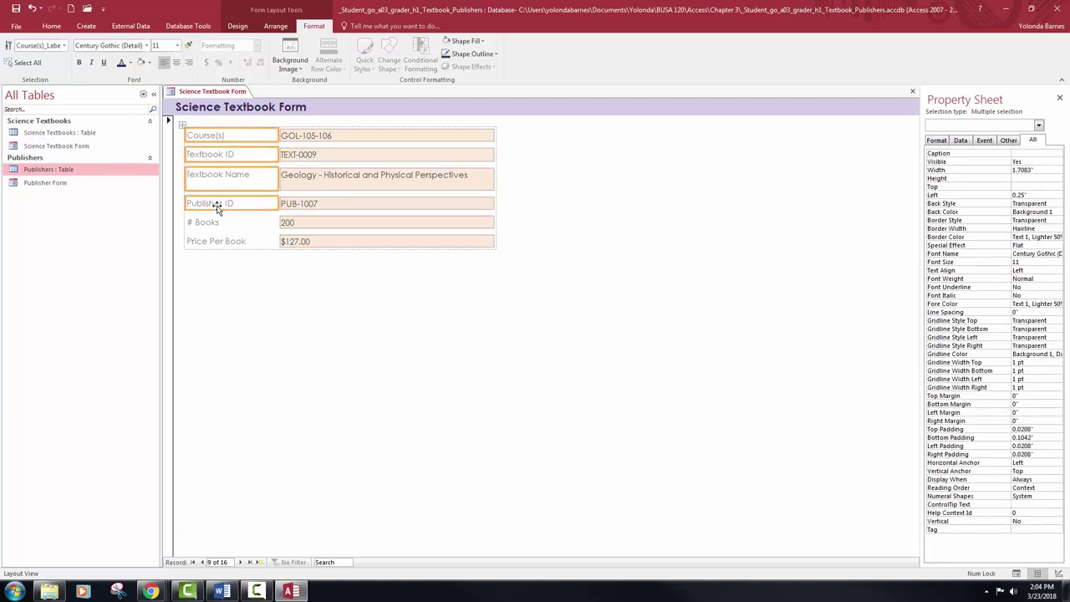
{"action": "left_click", "coordinate": [217, 224], "text": "shift"}
{"action": "left_click", "coordinate": [220, 243], "text": "shift"}
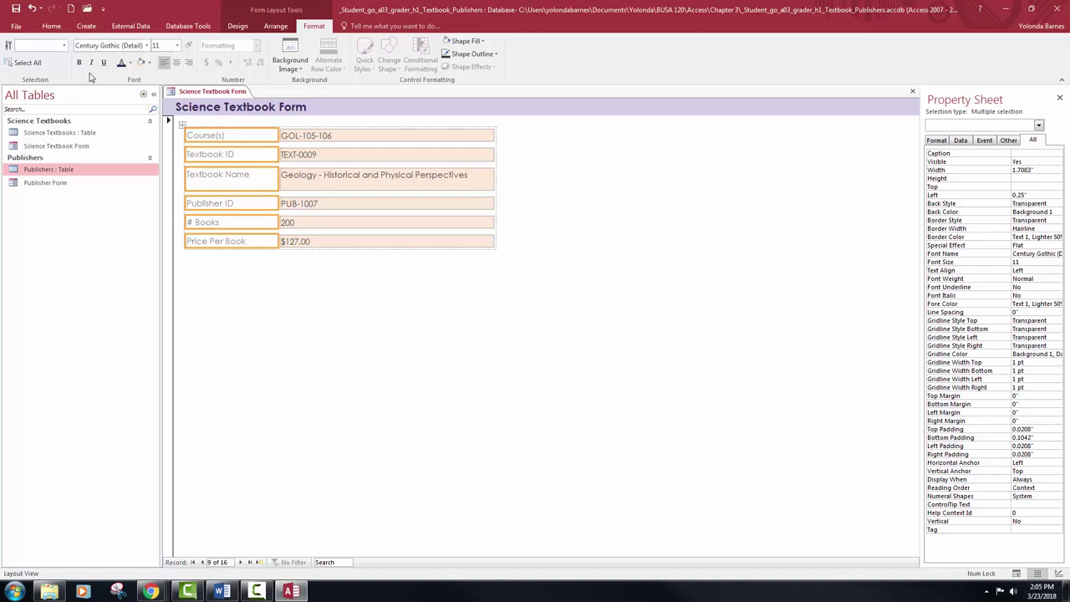
{"action": "left_click", "coordinate": [131, 63]}
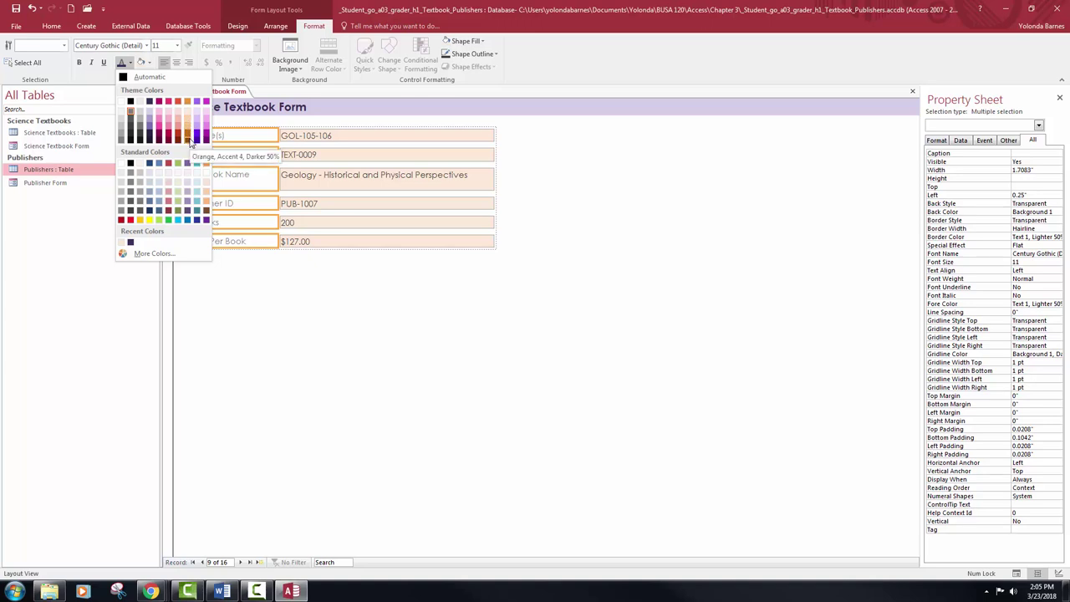
{"action": "left_click", "coordinate": [190, 143]}
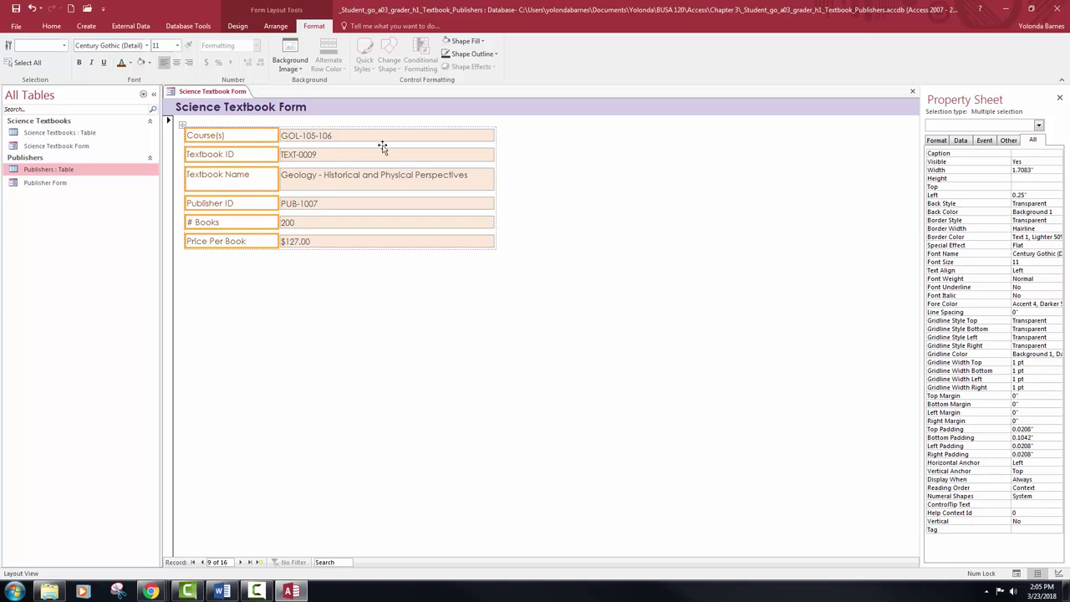
Step: Set the width of the six selected labels to 1.75 inches
{"action": "left_click", "coordinate": [1020, 179]}
{"action": "left_click_drag", "start_coordinate": [1037, 171], "coordinate": [984, 171]}
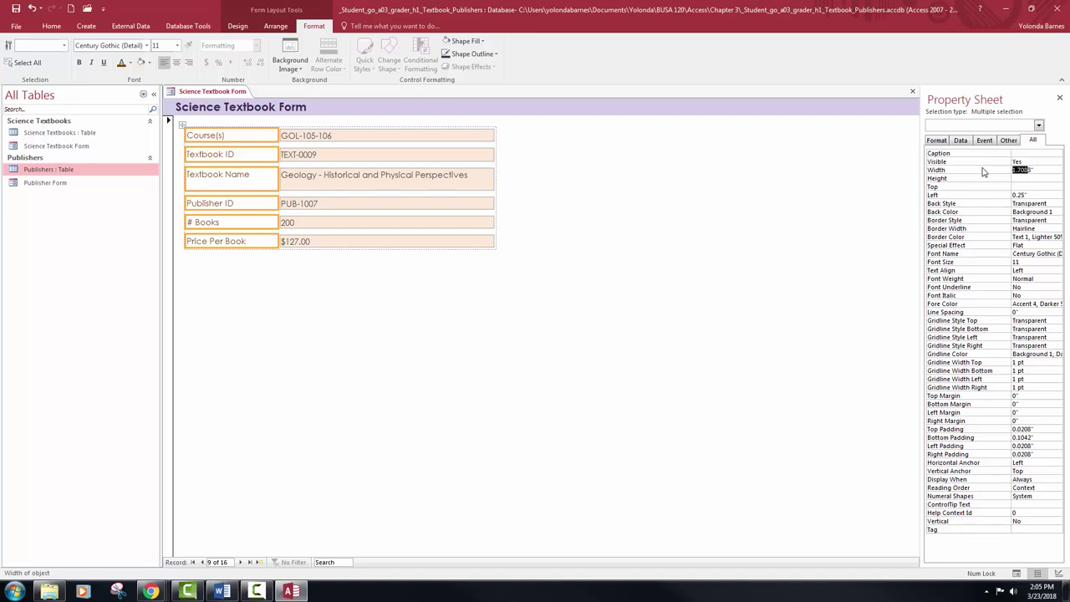
{"action": "type", "text": "1.75"}
{"action": "key", "text": "Return"}
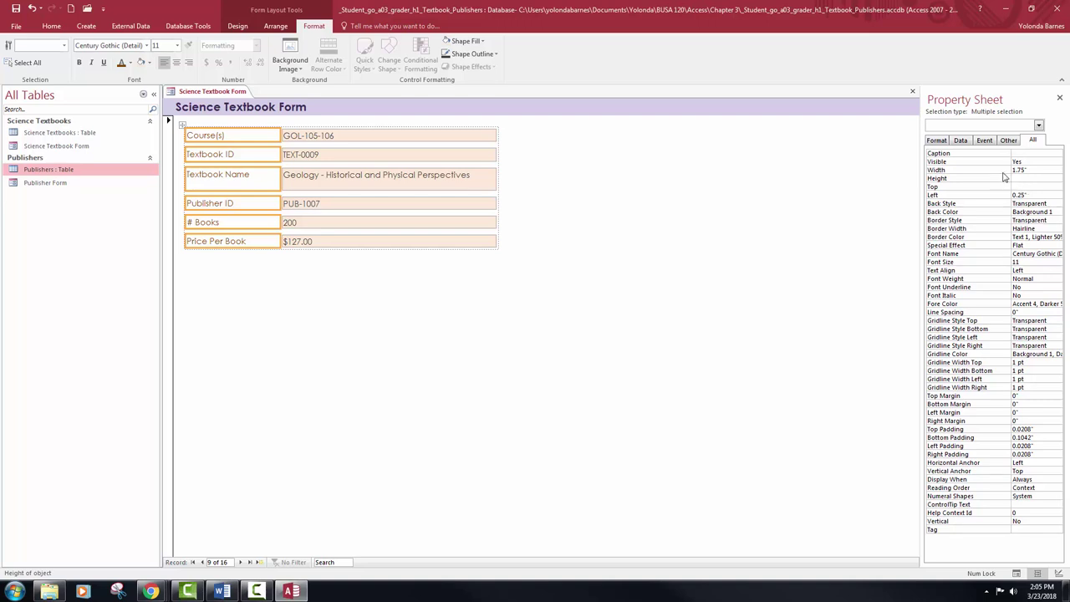
Step: Add all six text boxes to the label selection and set the font size of all selected controls to 12
{"action": "left_click", "coordinate": [396, 137], "text": "shift"}
{"action": "left_click", "coordinate": [392, 157], "text": "shift"}
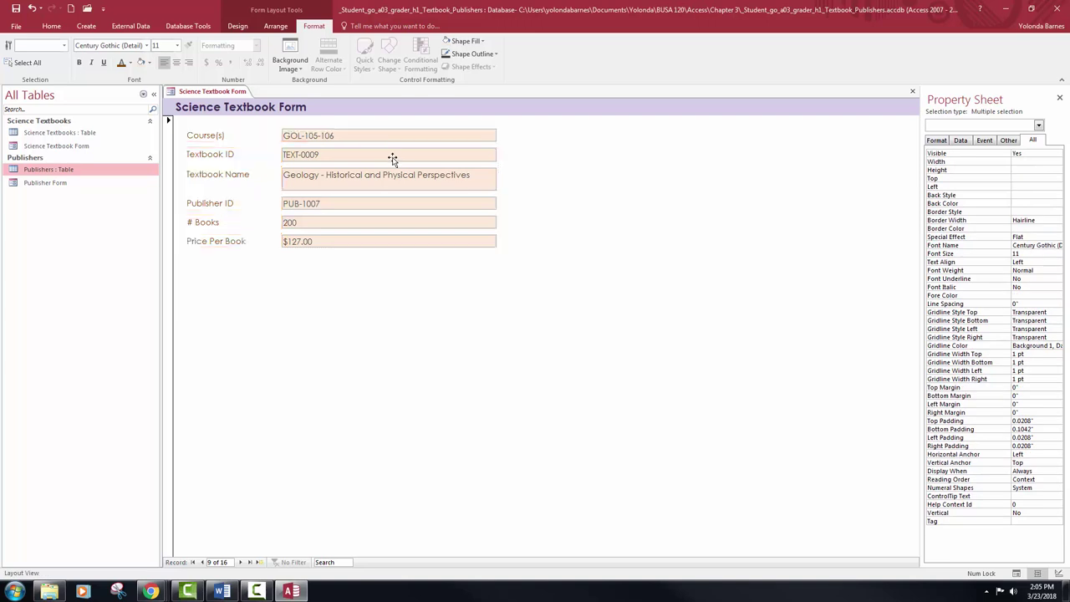
{"action": "left_click", "coordinate": [393, 182], "text": "shift"}
{"action": "left_click", "coordinate": [392, 206], "text": "shift"}
{"action": "left_click", "coordinate": [393, 224], "text": "shift"}
{"action": "left_click", "coordinate": [392, 240], "text": "shift"}
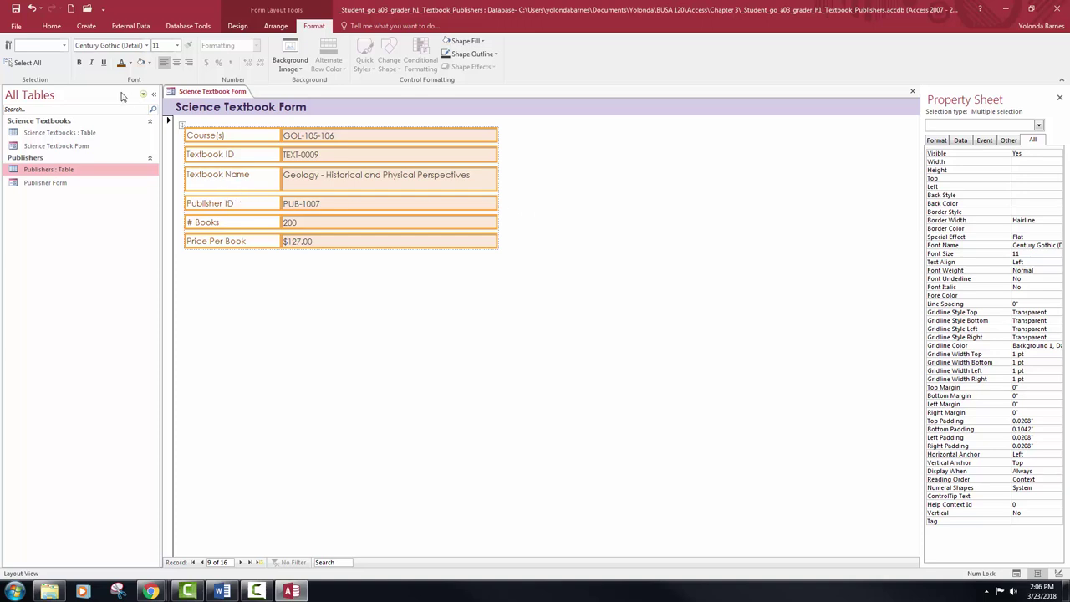
{"action": "left_click", "coordinate": [177, 45]}
{"action": "left_click", "coordinate": [166, 105]}
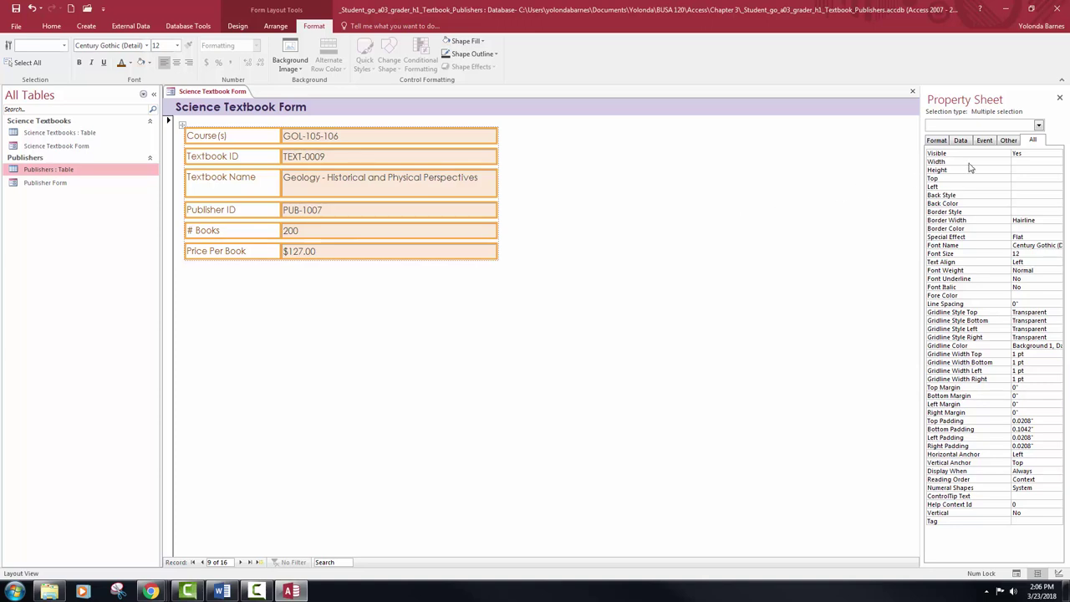
Step: Set the height of all selected labels and text boxes to 0.25 inches, and save the form
{"action": "left_click", "coordinate": [1018, 169]}
{"action": "type", "text": "0.25"}
{"action": "key", "text": "Return"}
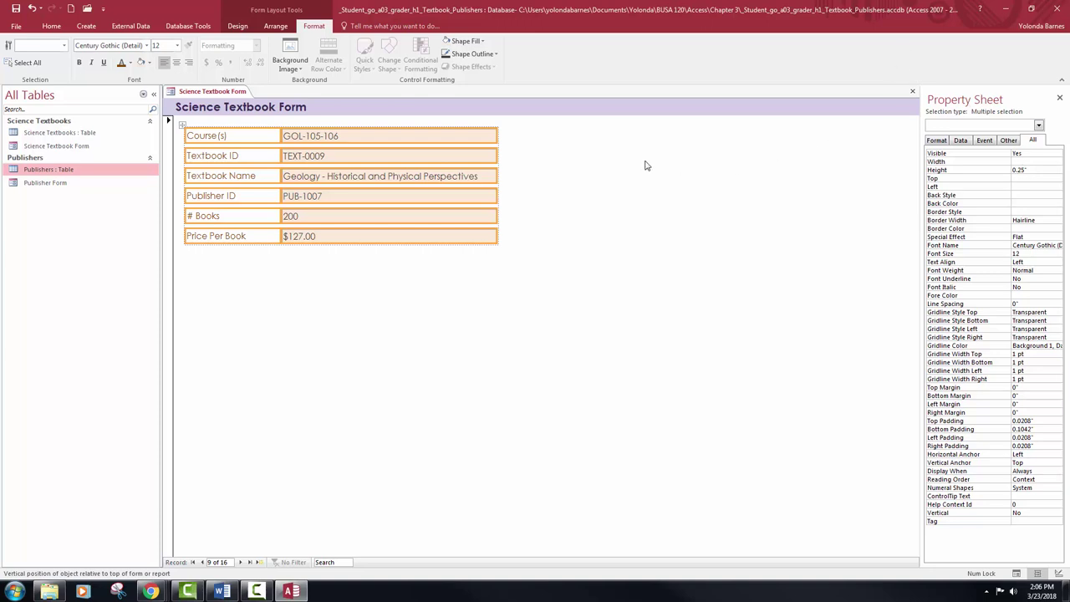
{"action": "left_click", "coordinate": [16, 10]}
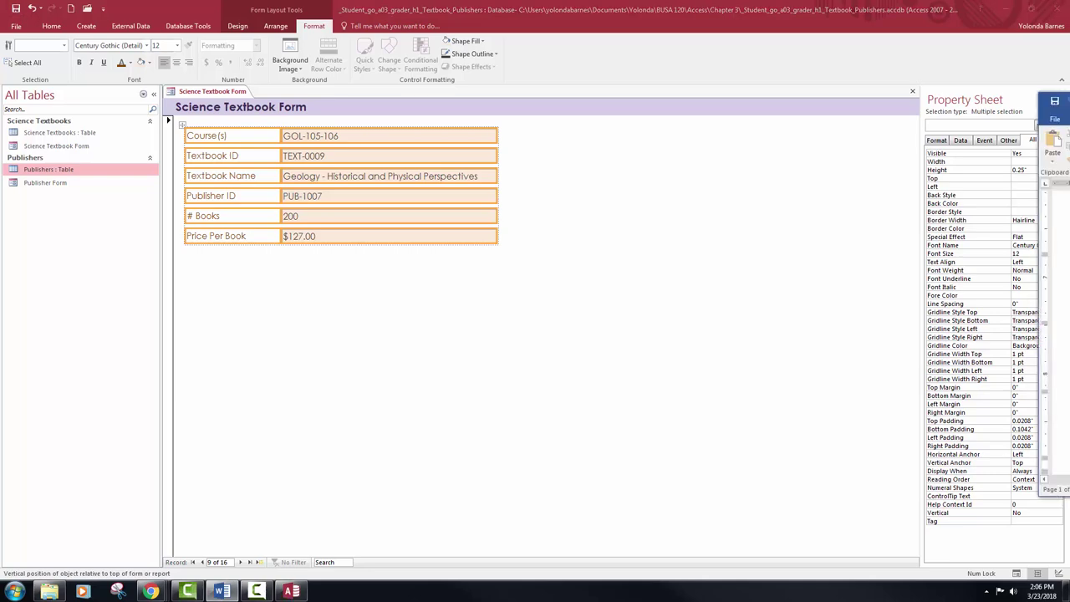
Step: Review steps 14 to 16 of the grader instructions in the Word document and return to Access
{"action": "left_click_drag", "start_coordinate": [1069, 97], "coordinate": [791, 97]}
{"action": "left_click", "coordinate": [858, 98]}
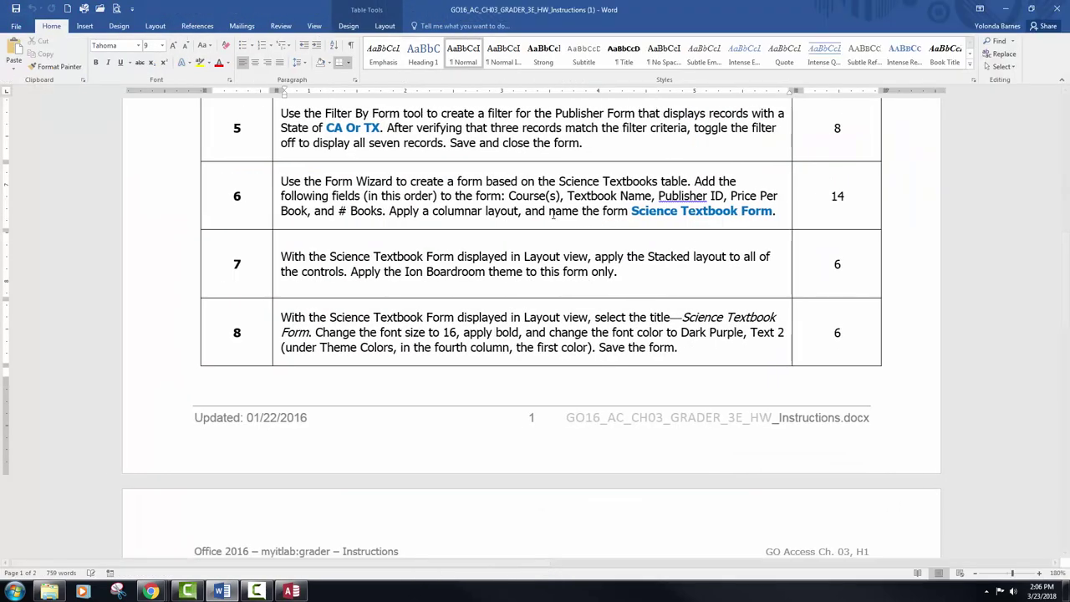
{"action": "scroll", "coordinate": [475, 296], "scroll_direction": "down", "scroll_amount": 10}
{"action": "scroll", "coordinate": [476, 296], "scroll_direction": "down", "scroll_amount": 3}
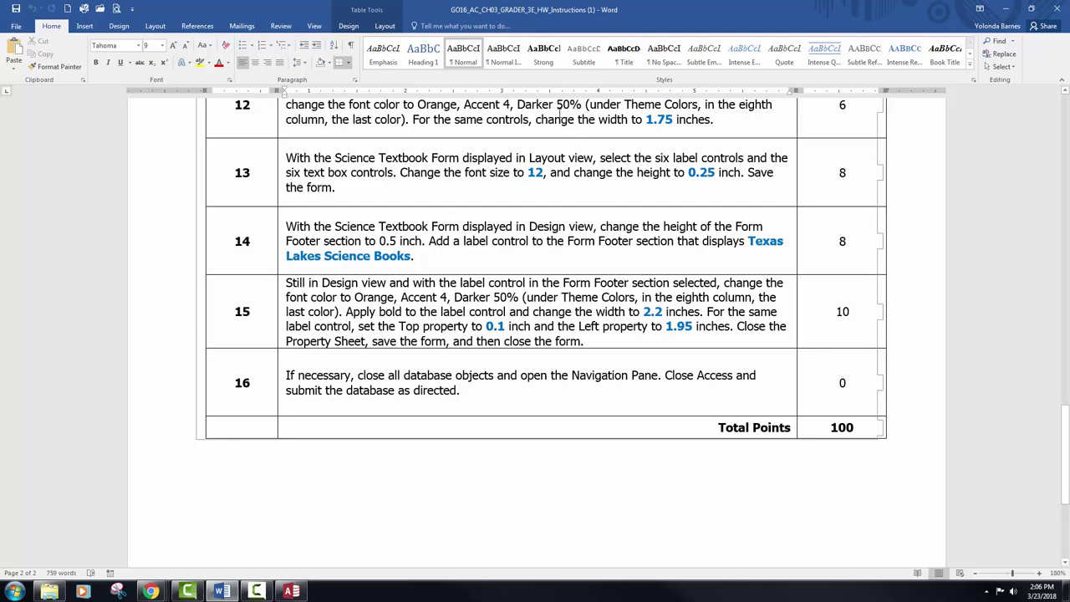
{"action": "key", "text": "alt+Tab"}
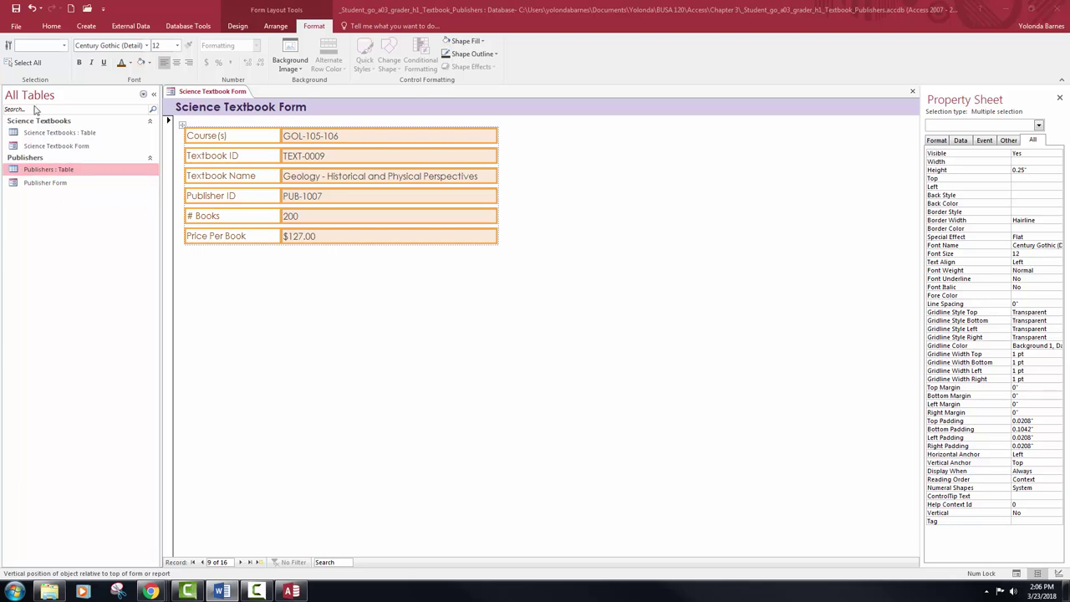
Step: Switch the Science Textbook Form to Design view and set the Form Footer section's height to 0.5 inch
{"action": "left_click", "coordinate": [611, 253]}
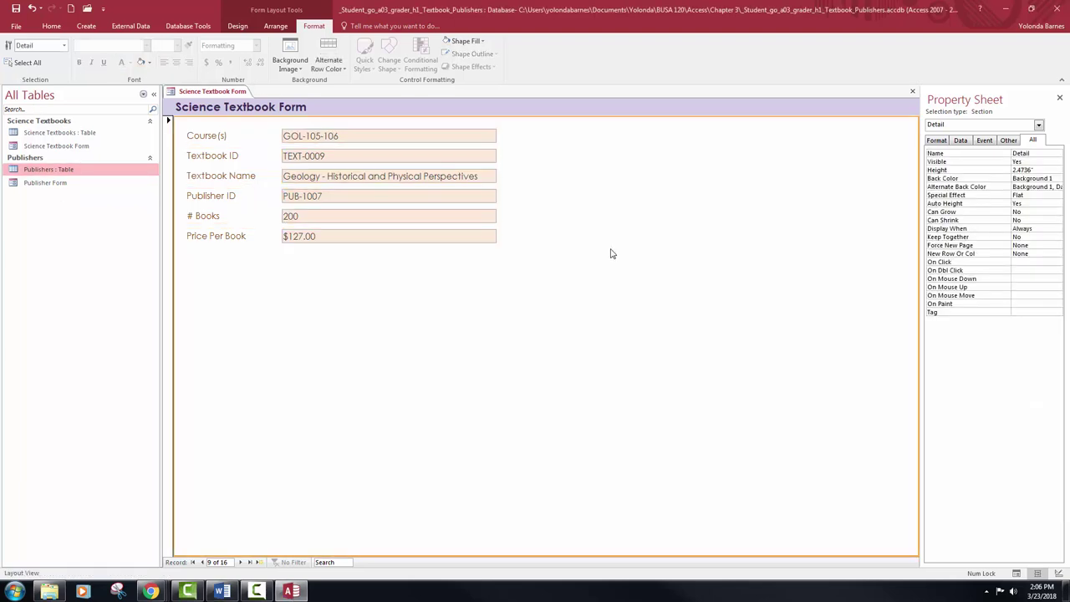
{"action": "left_click", "coordinate": [238, 27]}
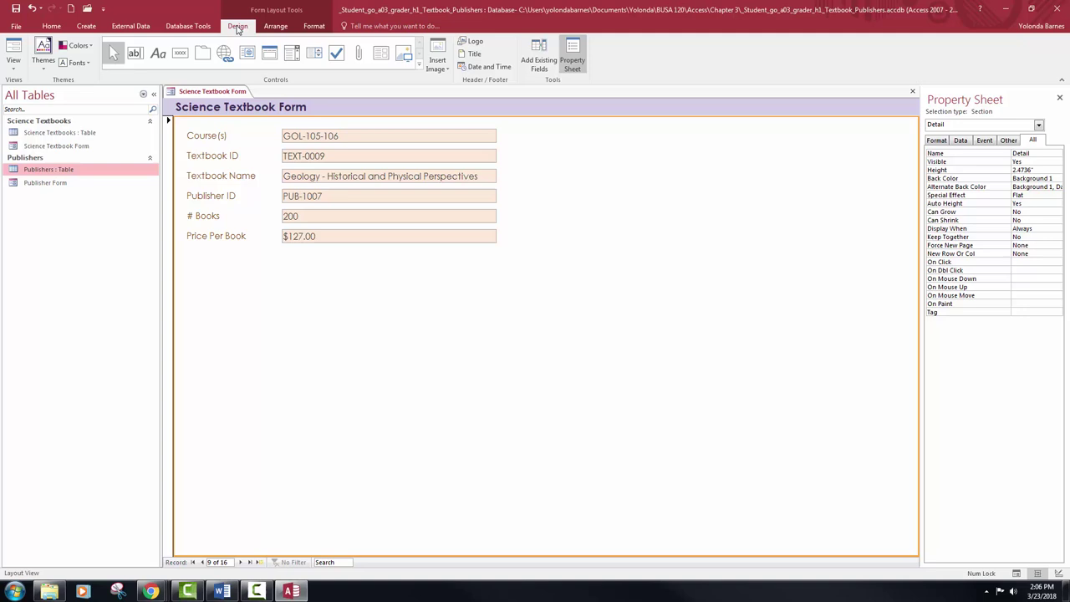
{"action": "left_click", "coordinate": [13, 65]}
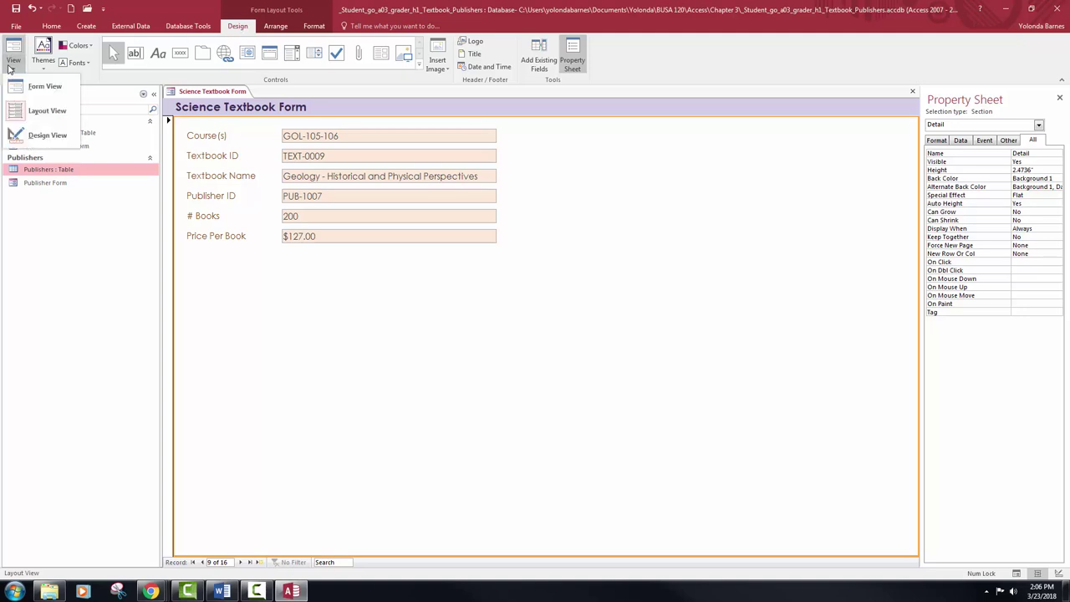
{"action": "left_click", "coordinate": [31, 138]}
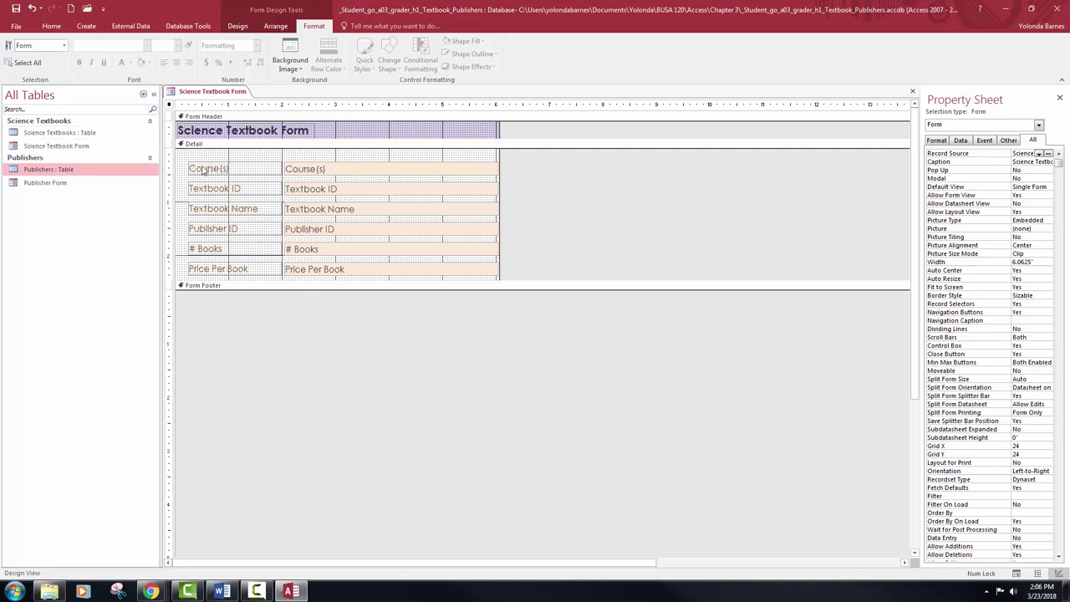
{"action": "left_click", "coordinate": [205, 287]}
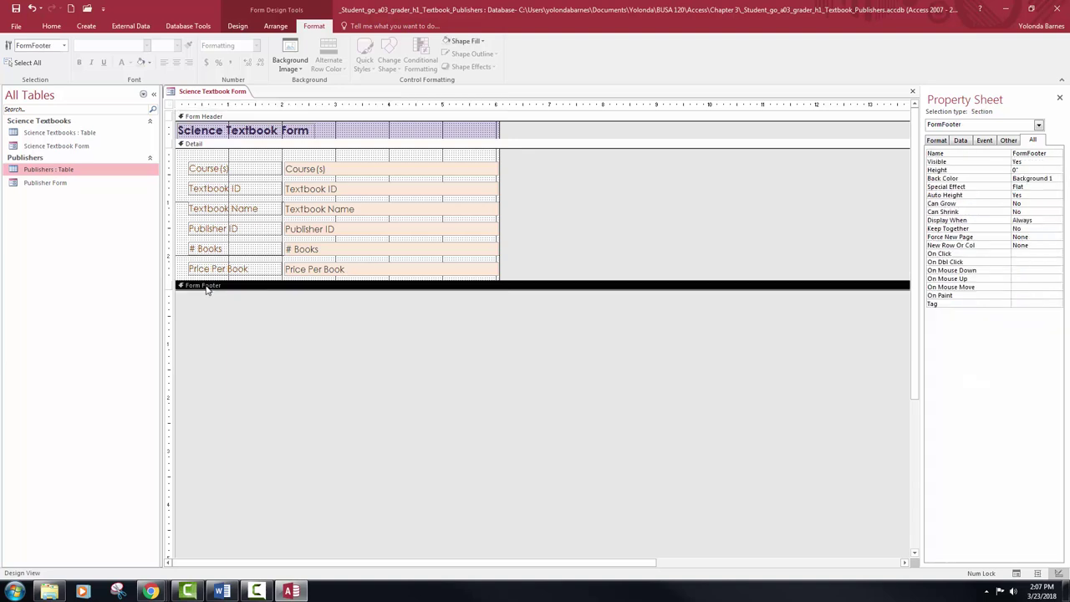
{"action": "left_click", "coordinate": [1025, 169]}
{"action": "type", "text": ".5"}
{"action": "key", "text": "Return"}
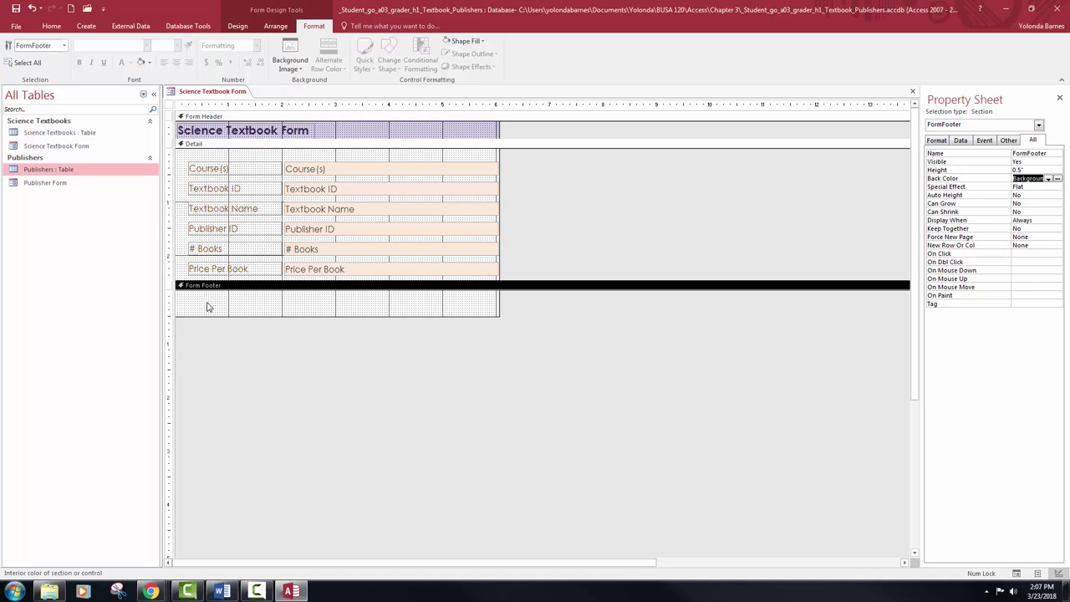
Step: Add a label control reading "Texas Lakes Science Books" to the Form Footer section
{"action": "left_click", "coordinate": [276, 26]}
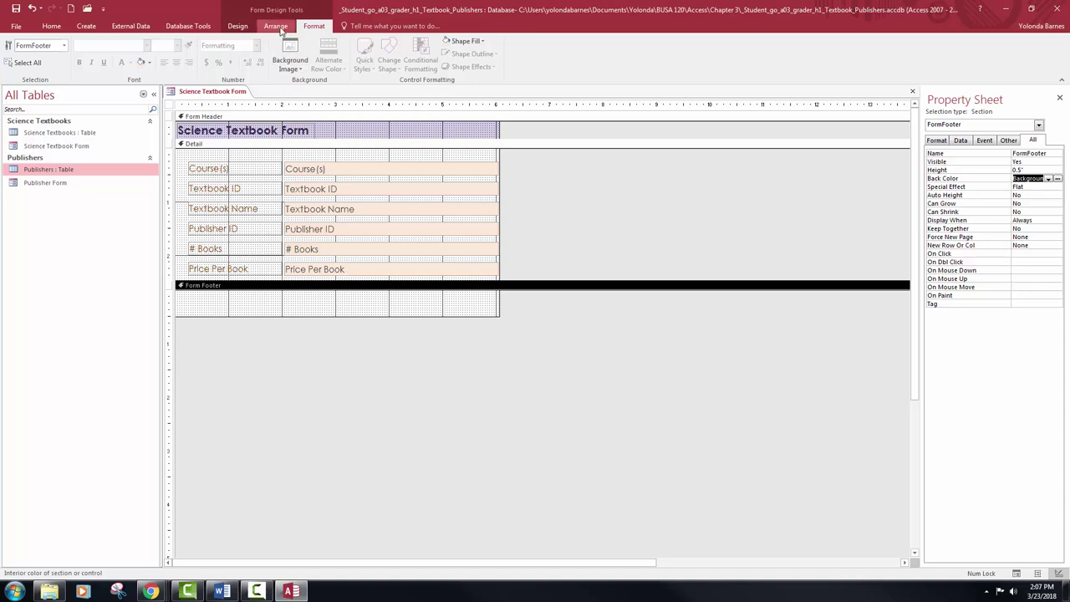
{"action": "left_click", "coordinate": [238, 26]}
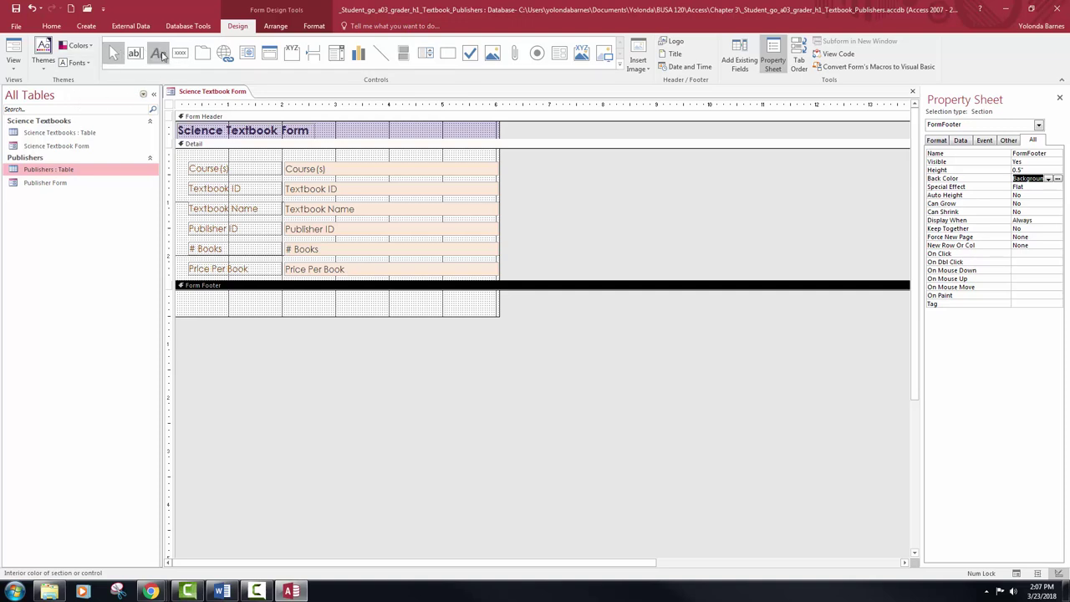
{"action": "left_click", "coordinate": [160, 55]}
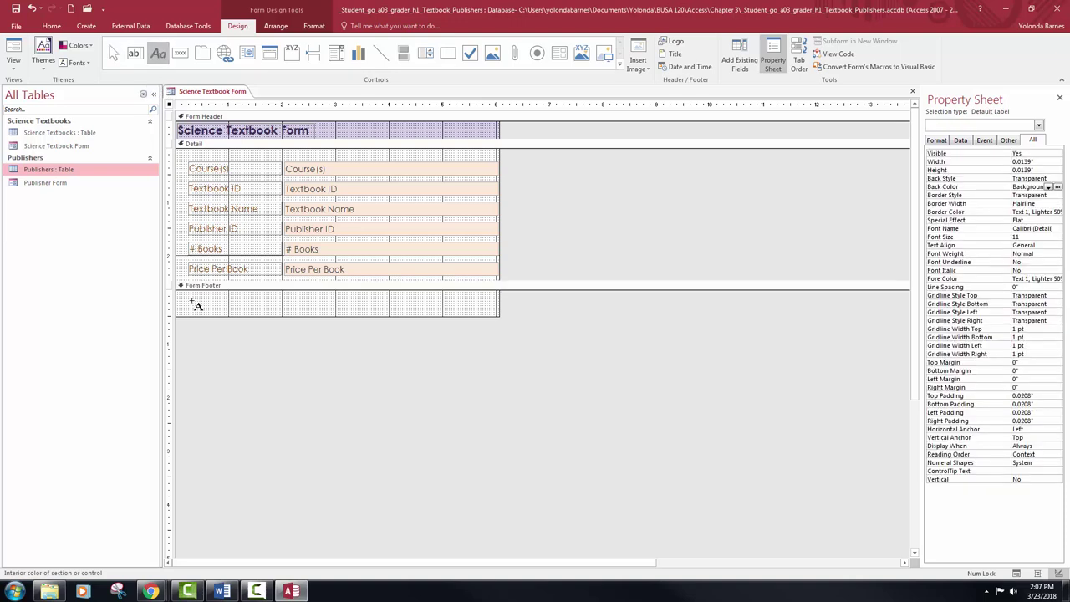
{"action": "left_click_drag", "start_coordinate": [192, 301], "coordinate": [301, 315]}
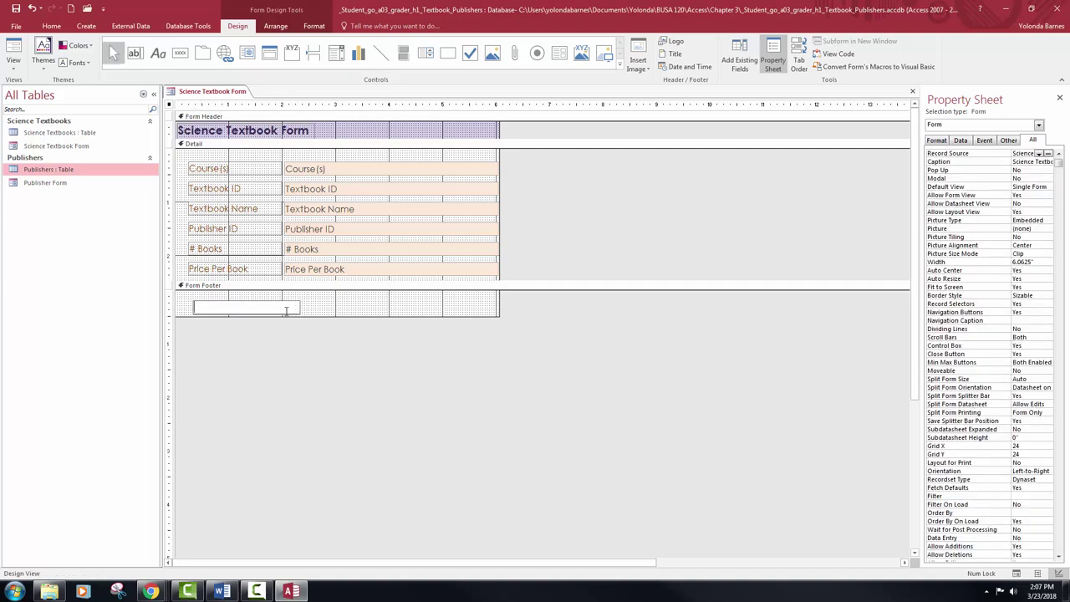
{"action": "type", "text": "Texas Lakes Science Books"}
{"action": "left_click", "coordinate": [273, 302]}
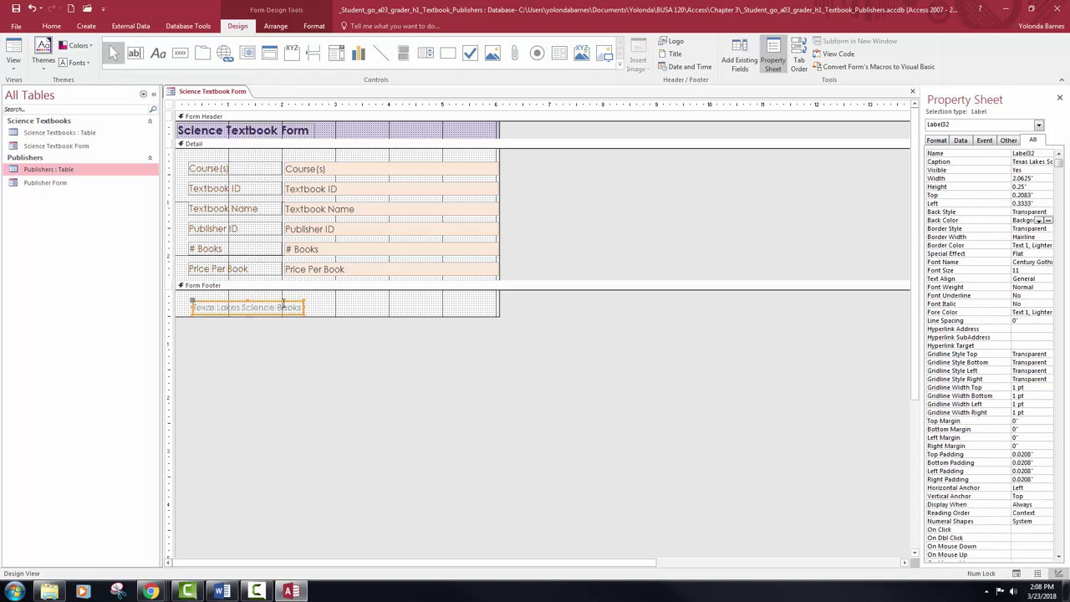
Step: Change the footer label's font color to Orange, Accent 4, Darker 50% and apply bold
{"action": "left_click", "coordinate": [268, 303]}
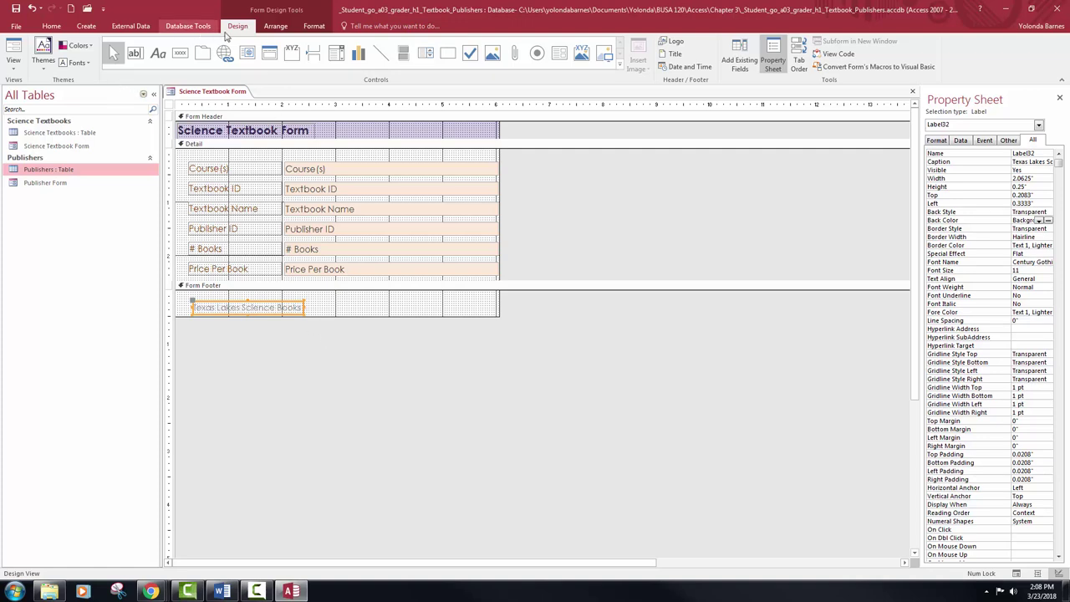
{"action": "left_click", "coordinate": [314, 26]}
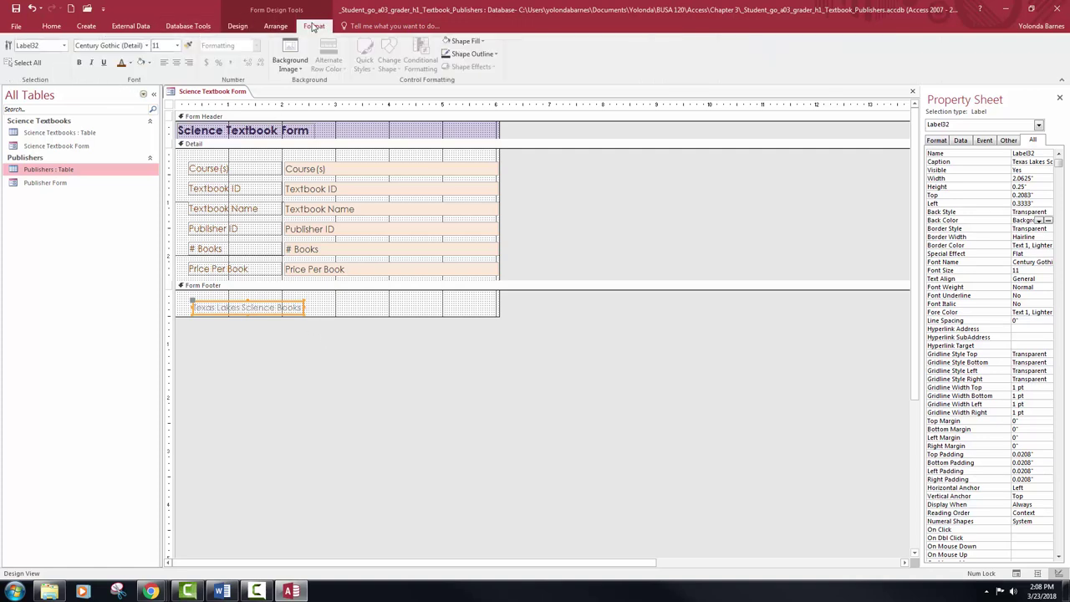
{"action": "left_click", "coordinate": [129, 64]}
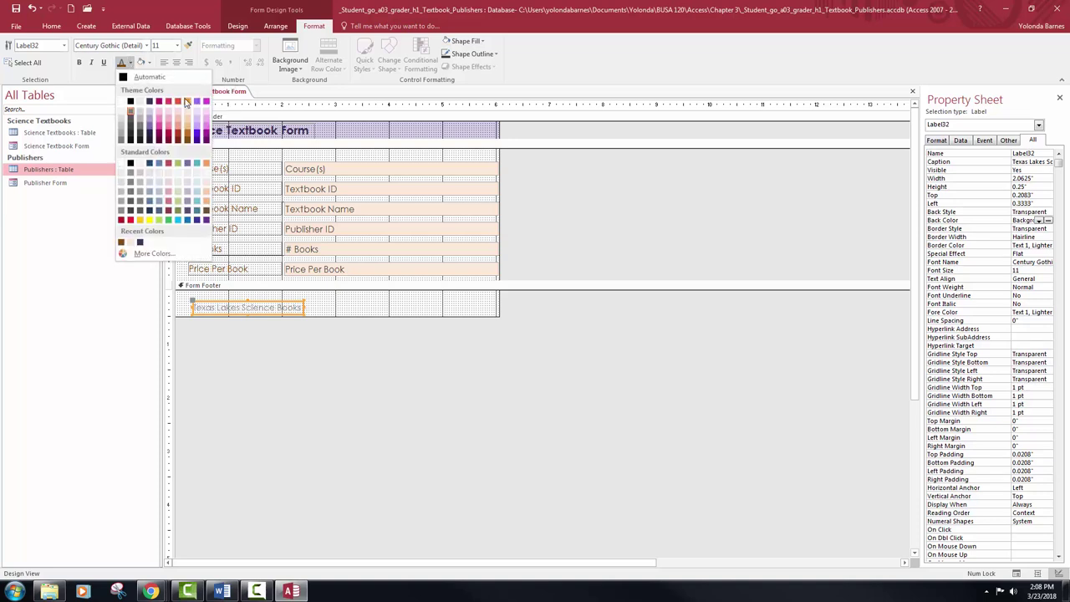
{"action": "left_click", "coordinate": [187, 139]}
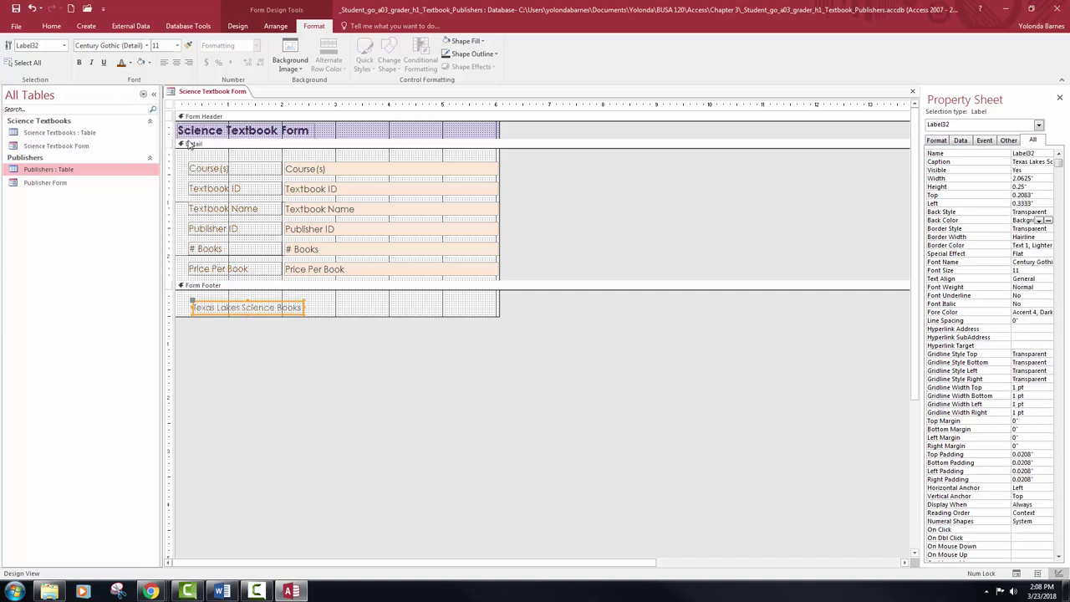
{"action": "left_click", "coordinate": [79, 63]}
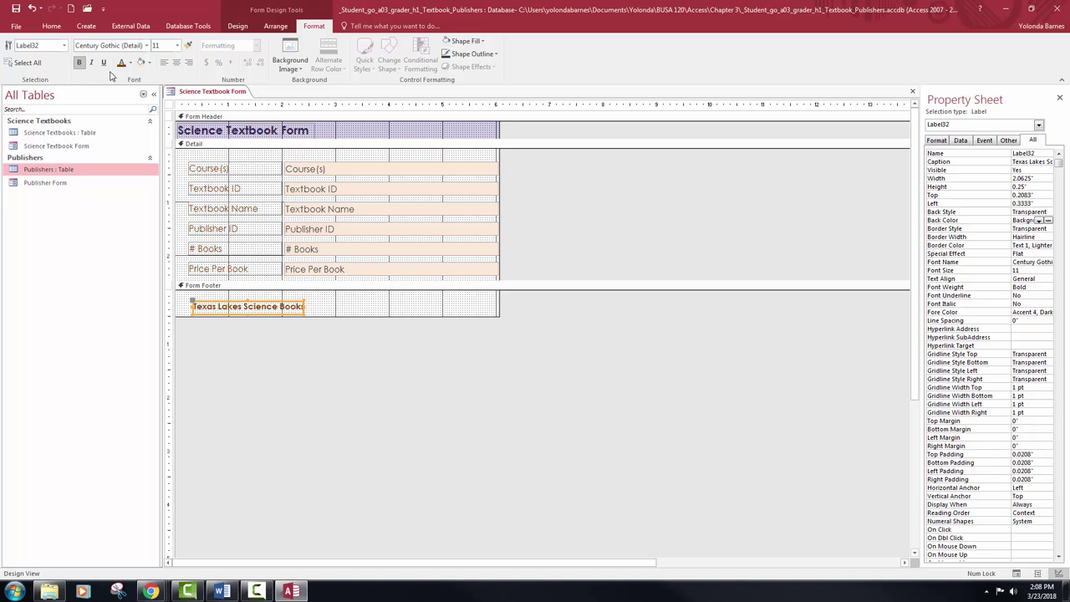
Step: Set the footer label's Width to 2.2 inches, Top to 0.1 inch and Left to 1.95 inches
{"action": "left_click", "coordinate": [1007, 179]}
{"action": "type", "text": "2.2"}
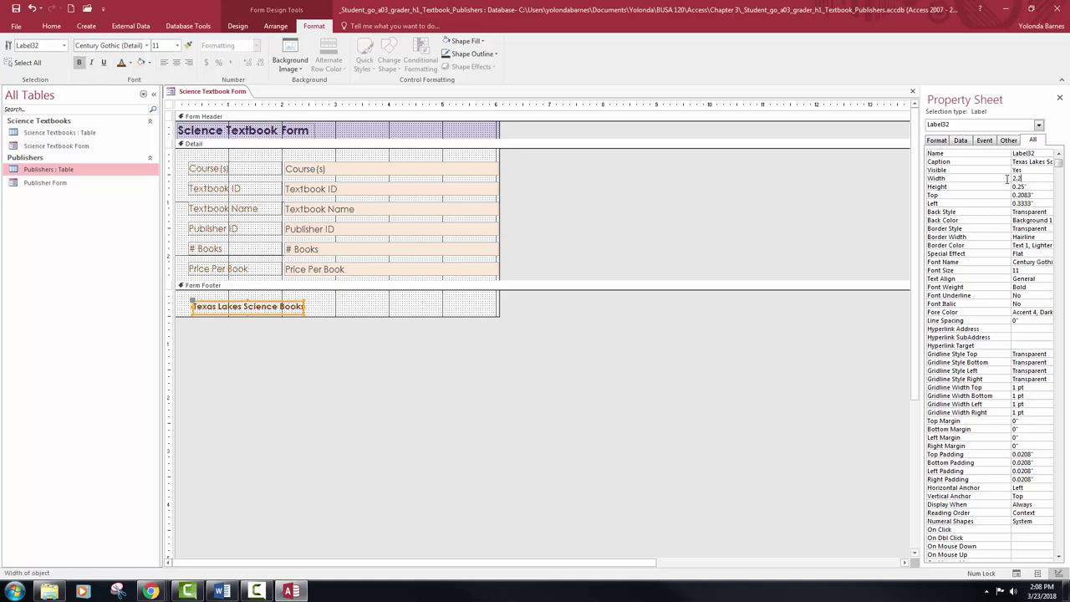
{"action": "key", "text": "Return"}
{"action": "key", "text": "Return"}
{"action": "type", "text": "0.1"}
{"action": "key", "text": "Return"}
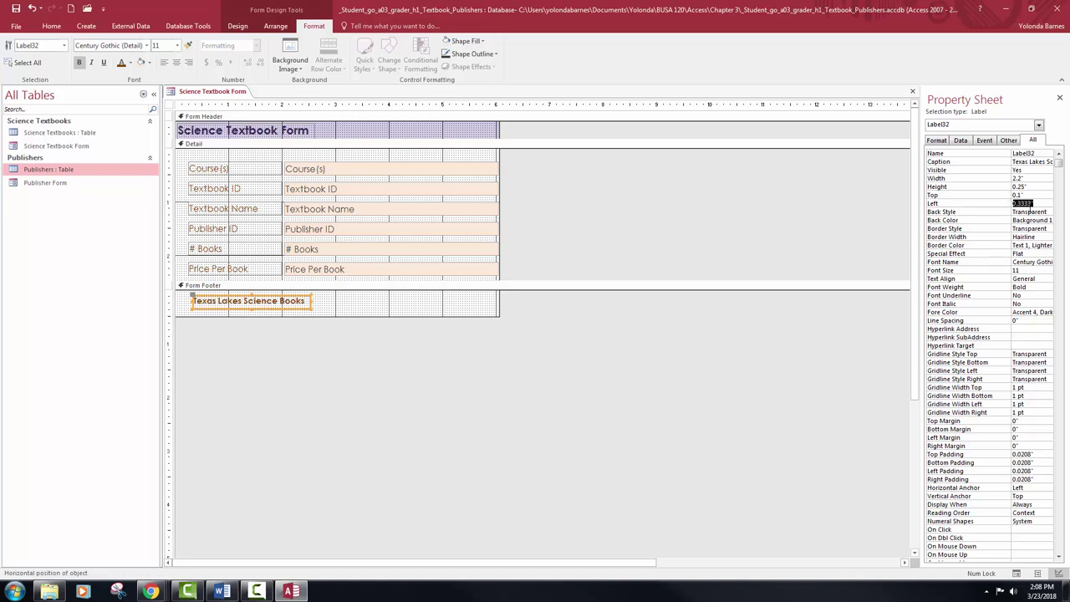
{"action": "type", "text": "1.95"}
{"action": "key", "text": "Return"}
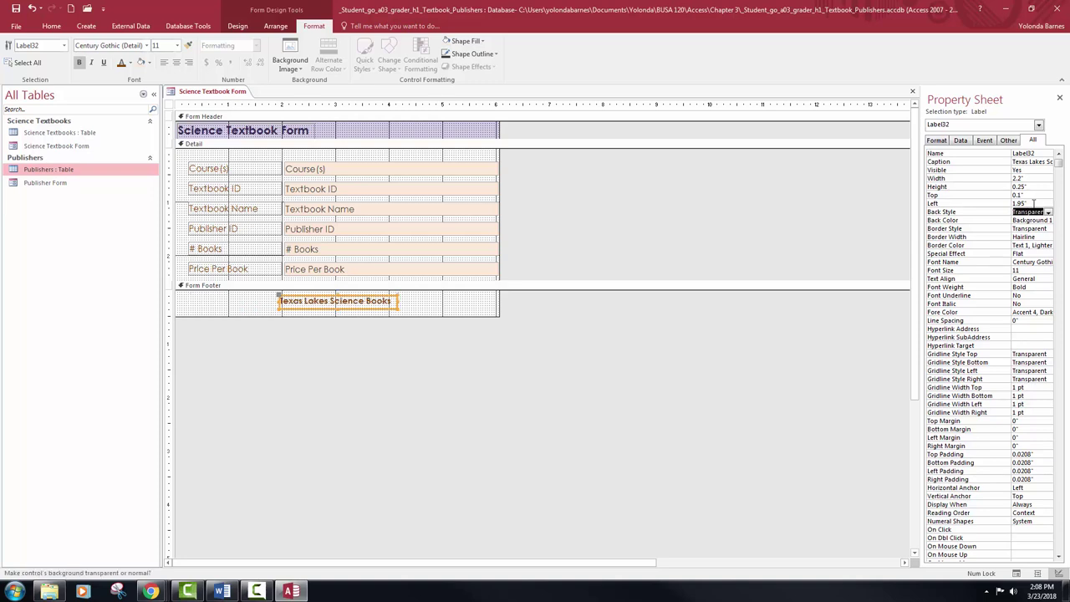
Step: Close the Property Sheet, and save and close the Science Textbook Form
{"action": "left_click", "coordinate": [1059, 99]}
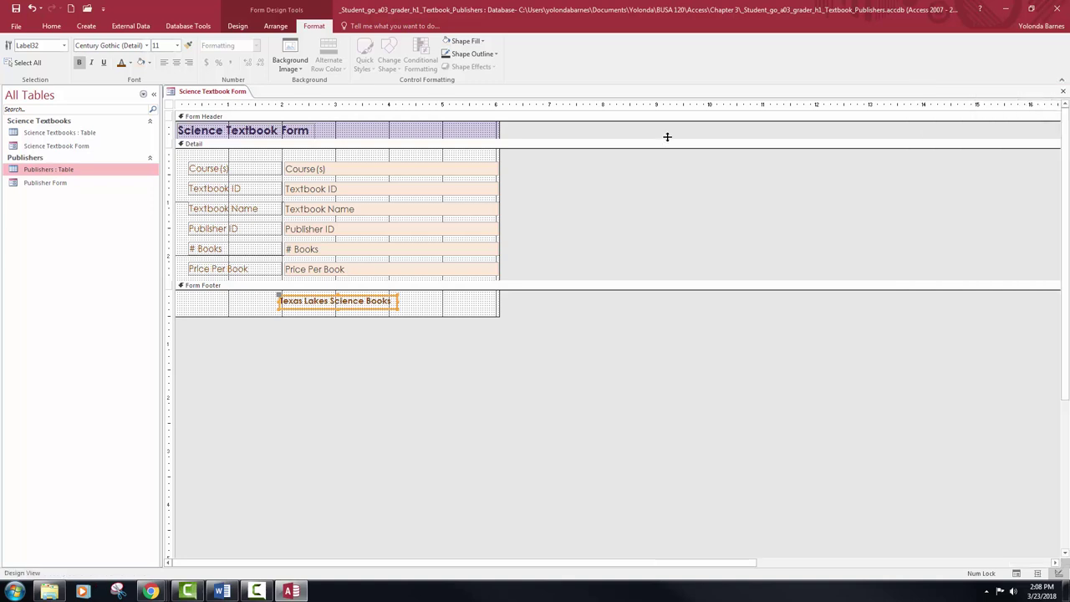
{"action": "left_click", "coordinate": [15, 10]}
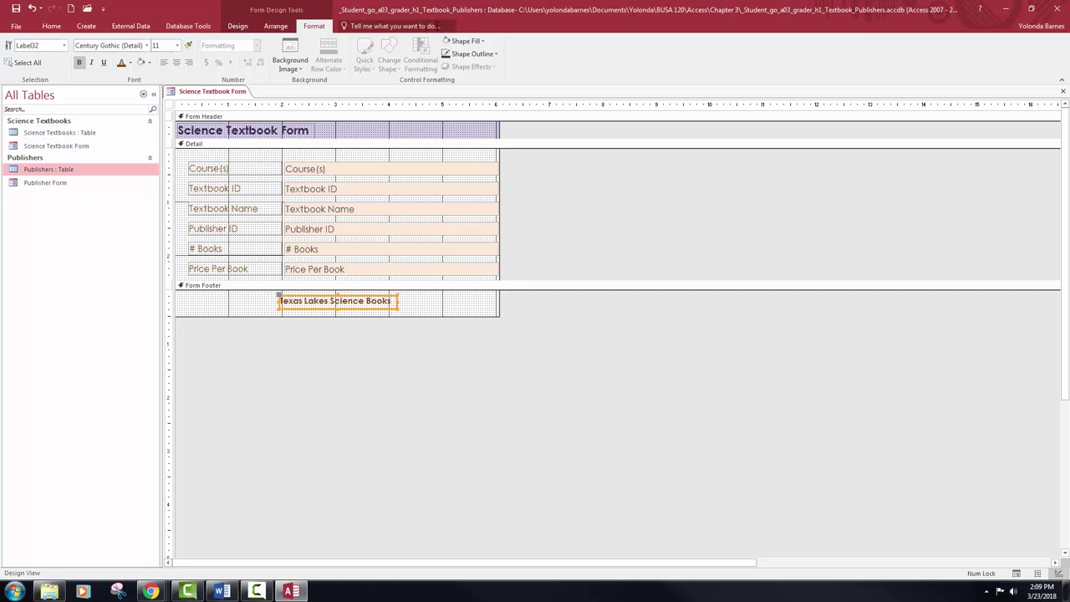
{"action": "left_click", "coordinate": [1062, 93]}
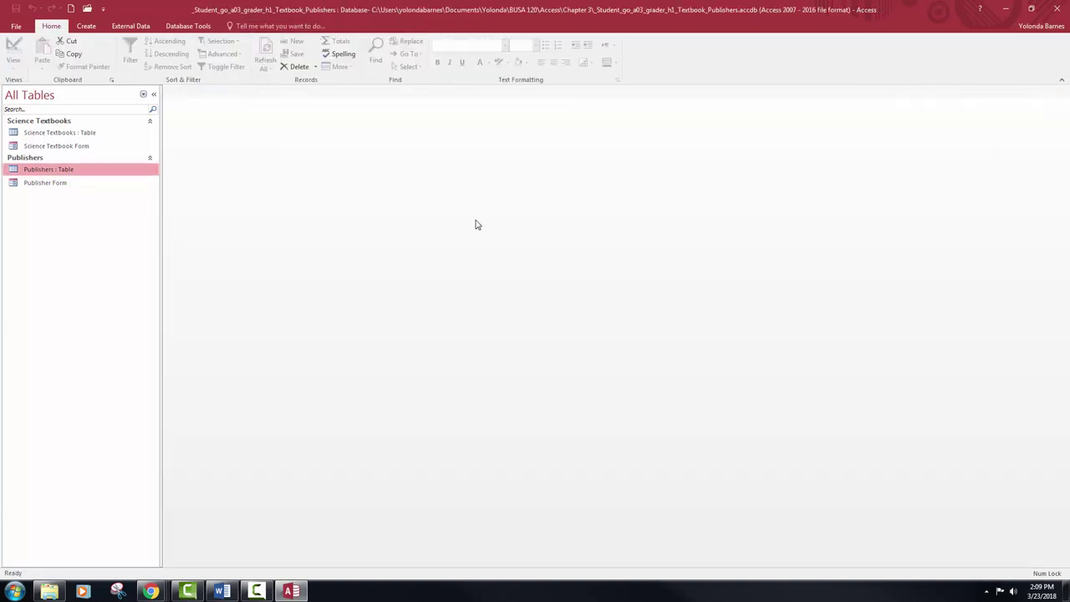
Step: Collapse the Navigation Pane and close Access
{"action": "left_click", "coordinate": [154, 99]}
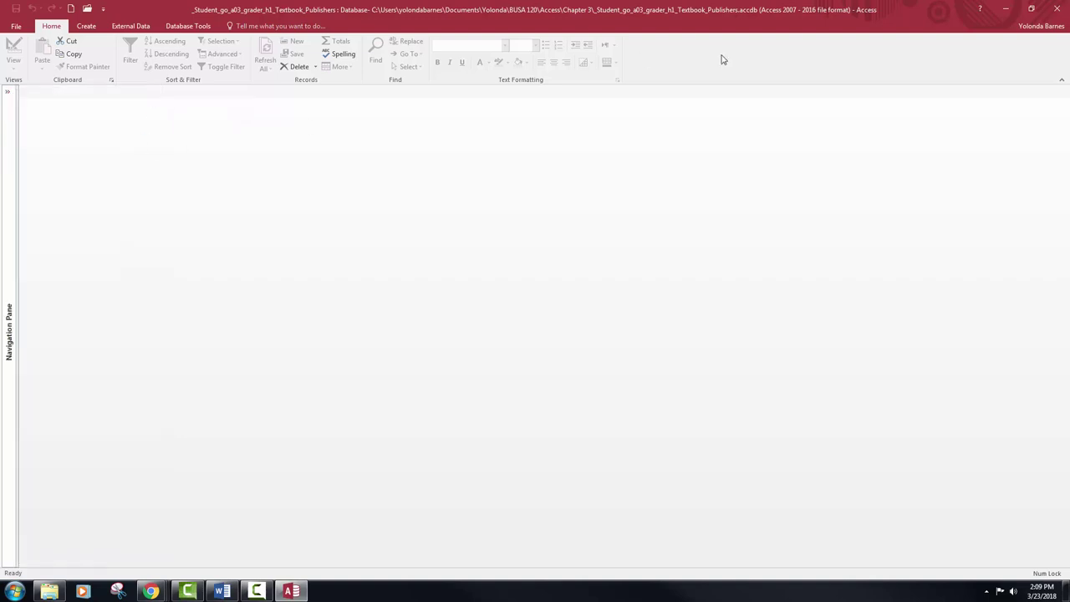
{"action": "left_click", "coordinate": [1058, 8]}
{"action": "left_click", "coordinate": [1058, 8]}
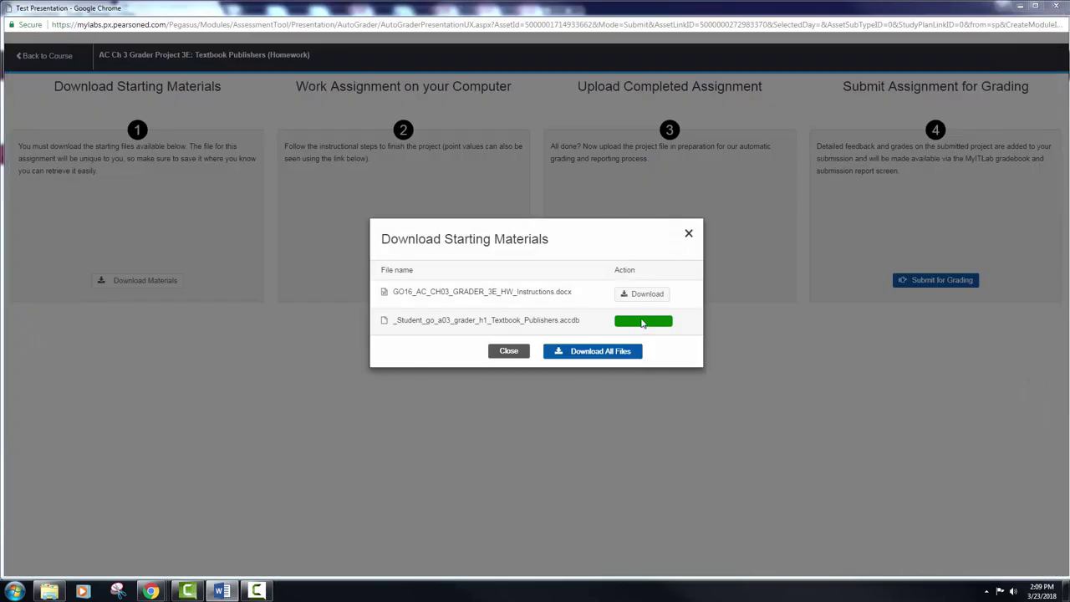
Step: In Chrome, upload _Student_go_a03_grader_h1_Textbook_Publishers from the Chapter 3 folder, submit it for grading and close the assignment
{"action": "left_click", "coordinate": [509, 351]}
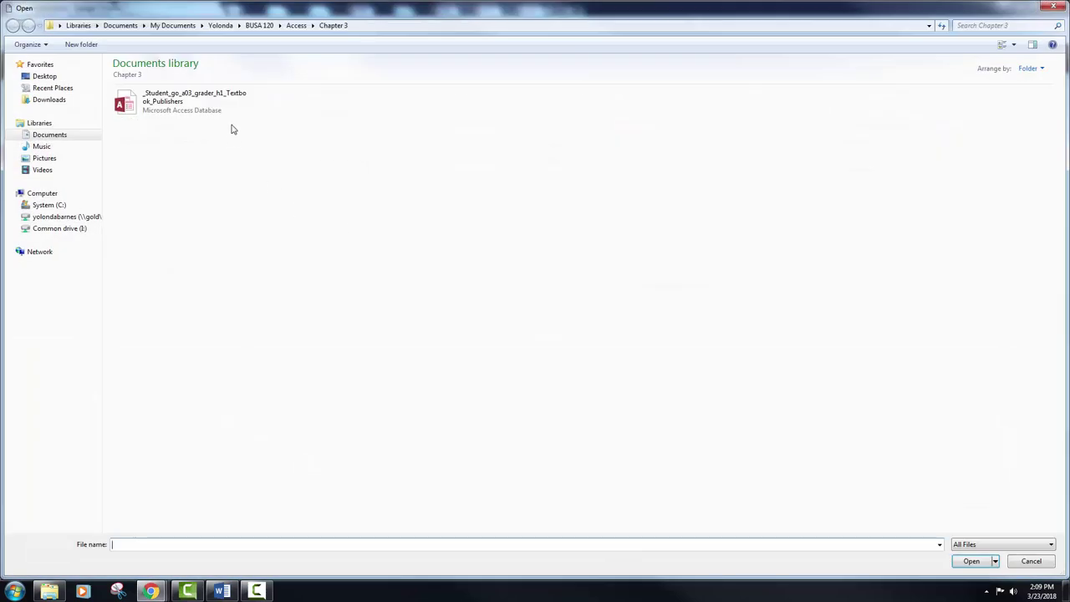
{"action": "left_click", "coordinate": [297, 25]}
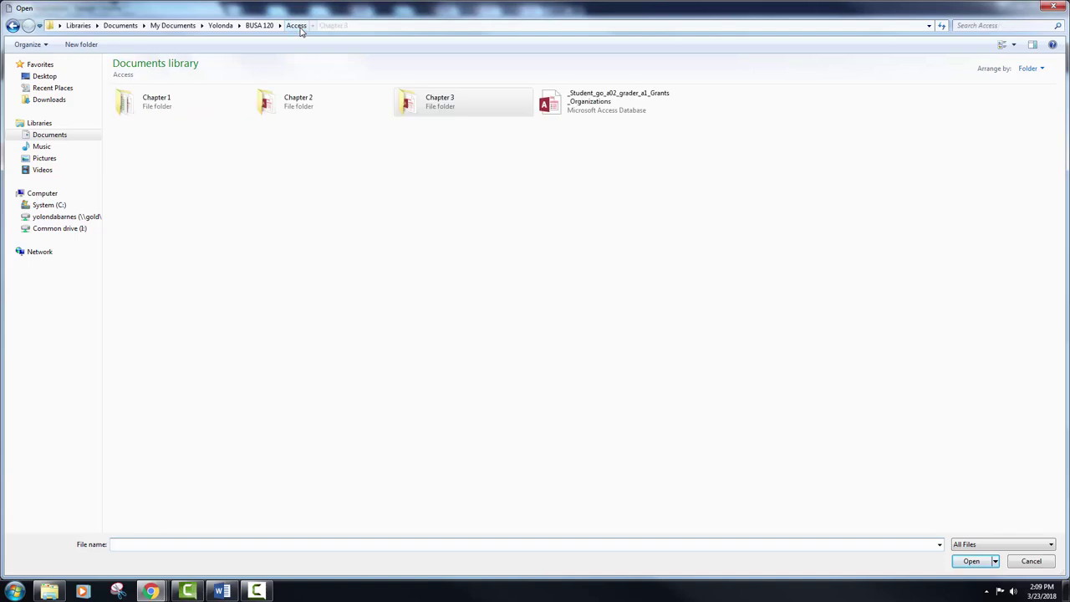
{"action": "double_click", "coordinate": [441, 102]}
{"action": "left_click", "coordinate": [214, 111]}
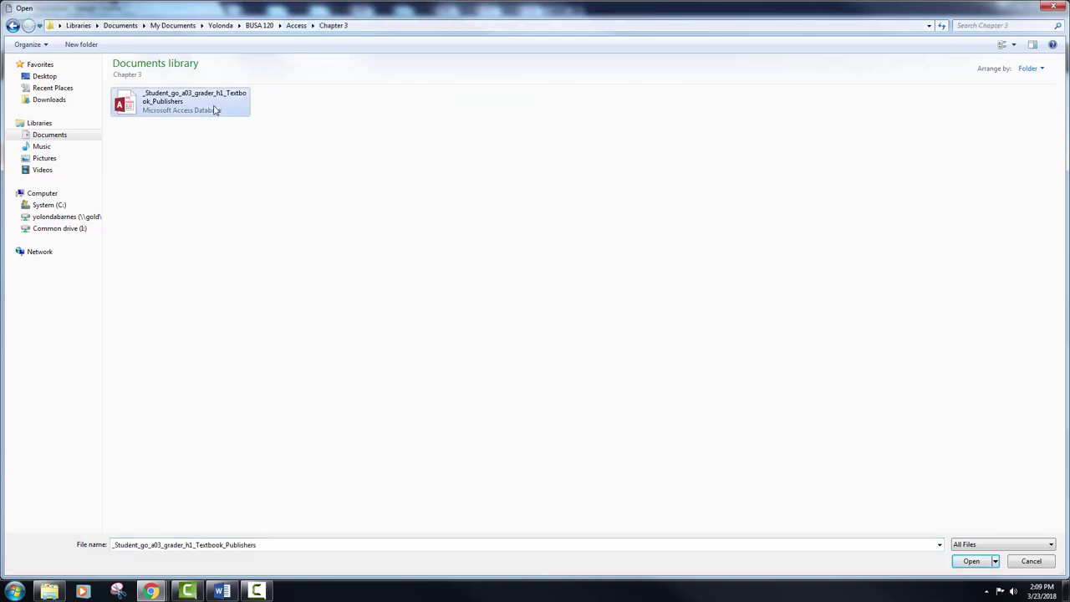
{"action": "left_click", "coordinate": [971, 561]}
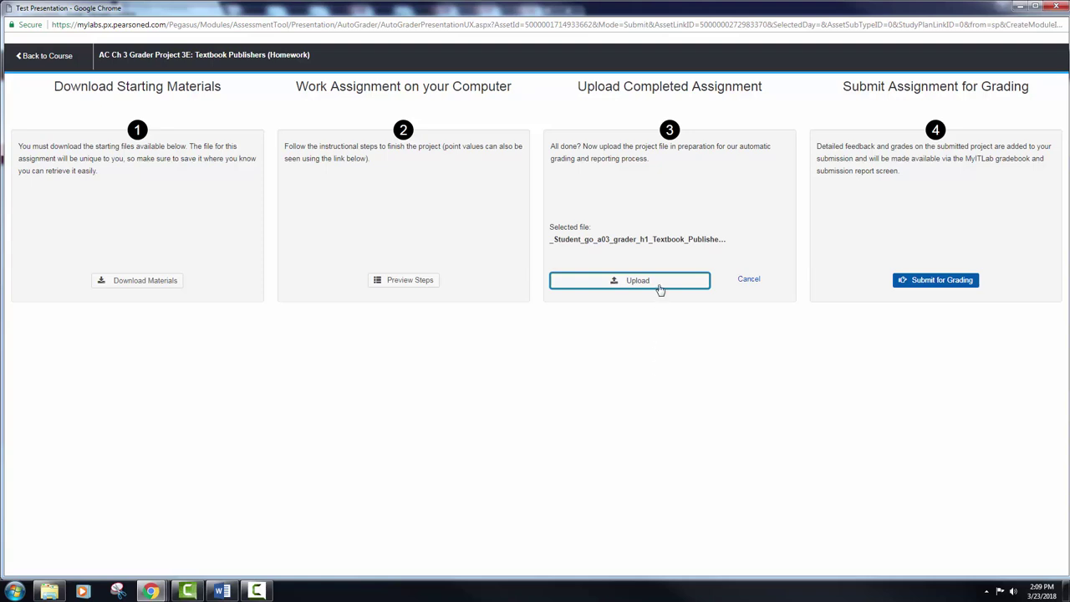
{"action": "left_click", "coordinate": [660, 288]}
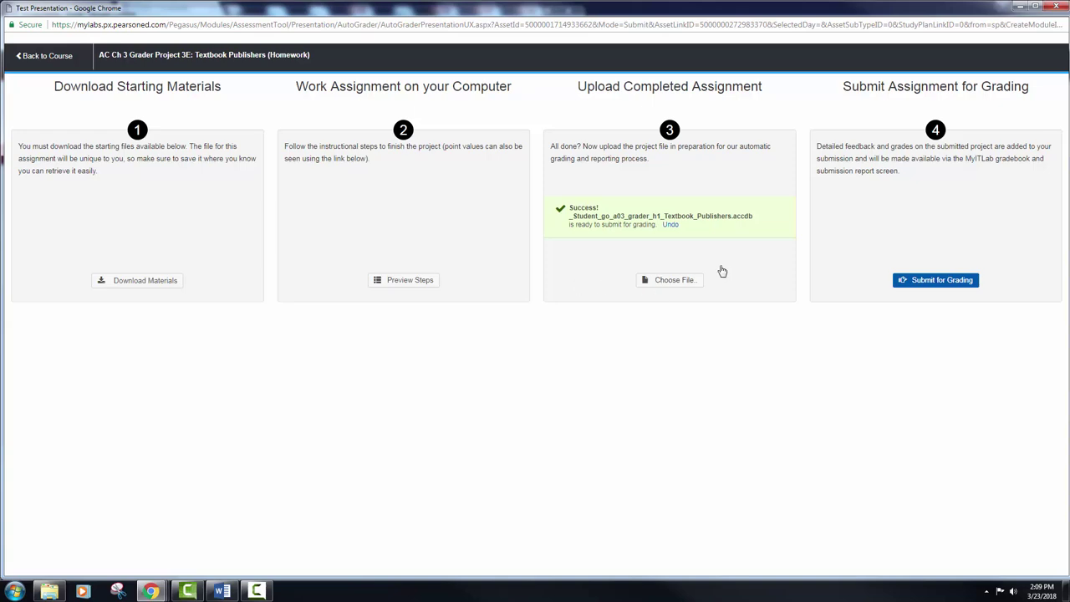
{"action": "left_click", "coordinate": [911, 285]}
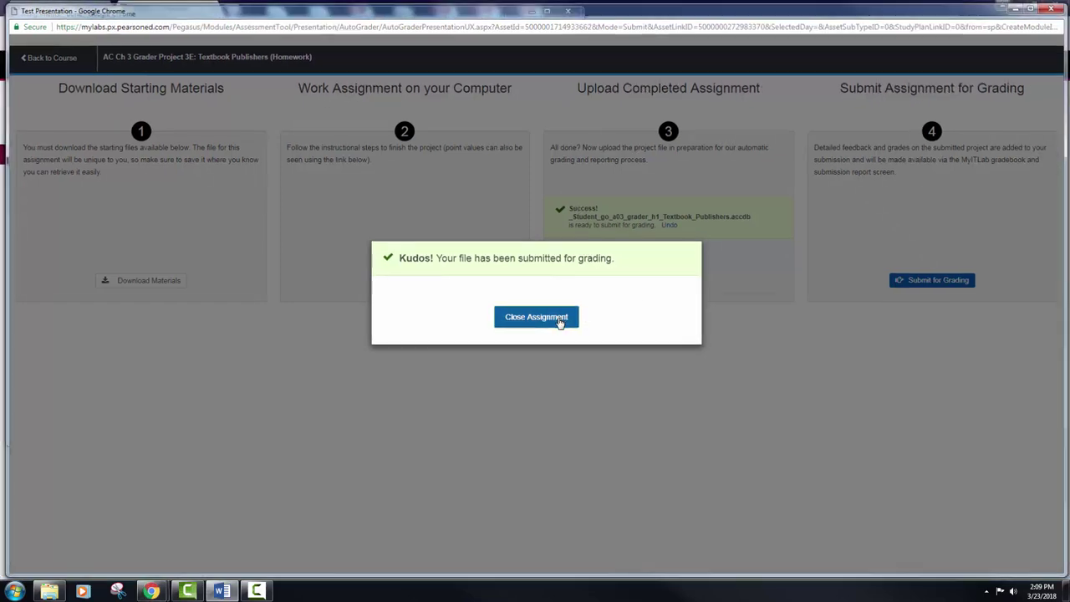
{"action": "left_click", "coordinate": [559, 322]}
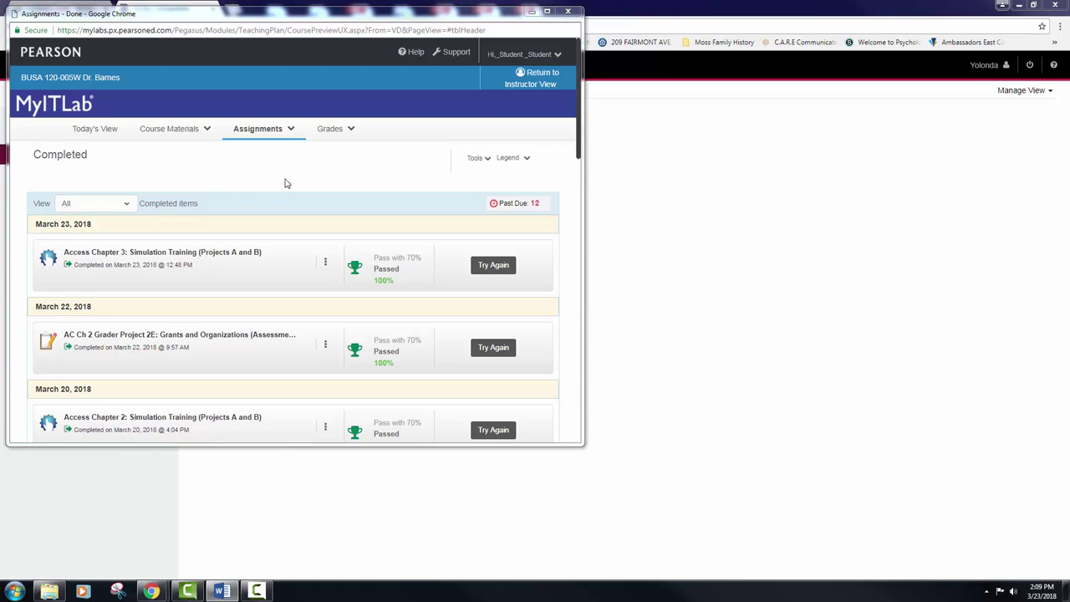
Step: Reopen the Completed assignments view and check the grade for AC Ch 3 Grader Project 3E: Textbook Publishers (Homework)
{"action": "left_click", "coordinate": [286, 139]}
{"action": "left_click", "coordinate": [246, 181]}
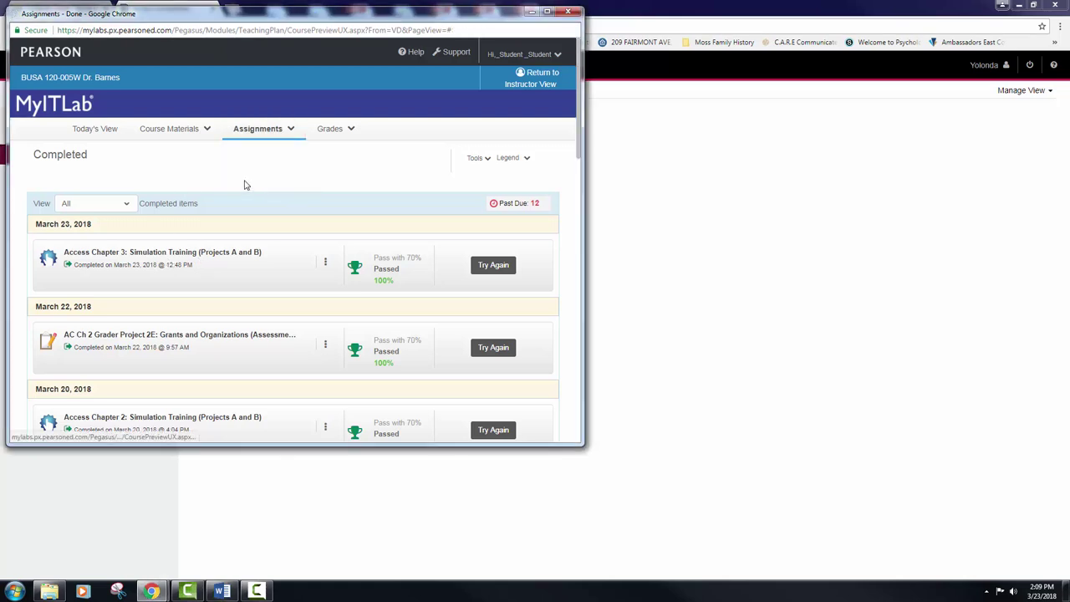
{"action": "left_click", "coordinate": [569, 13]}
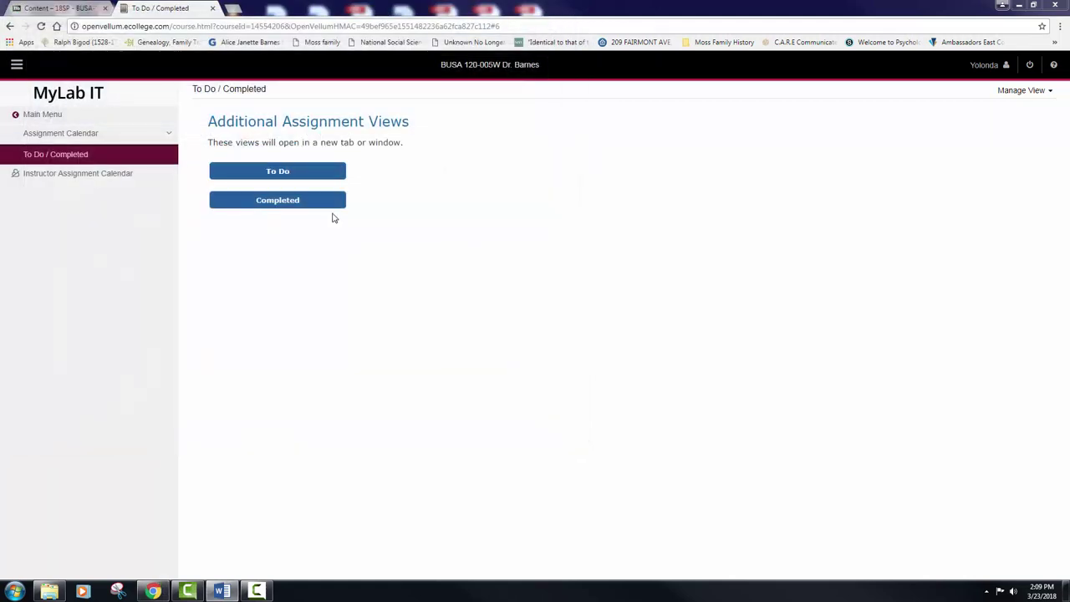
{"action": "left_click", "coordinate": [254, 202]}
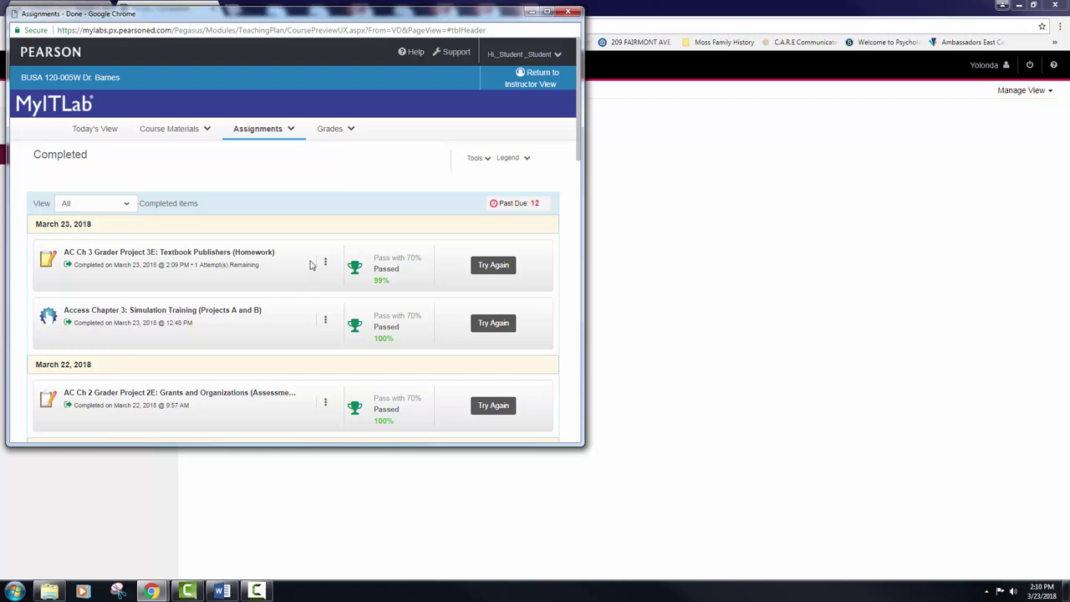
{"action": "left_click", "coordinate": [325, 263]}
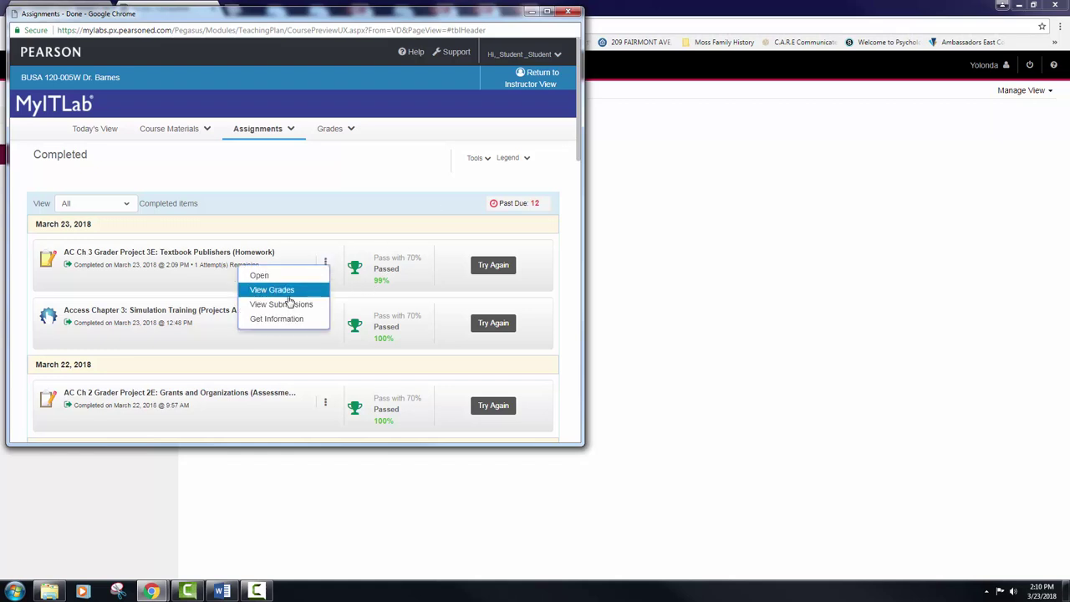
{"action": "left_click", "coordinate": [378, 268]}
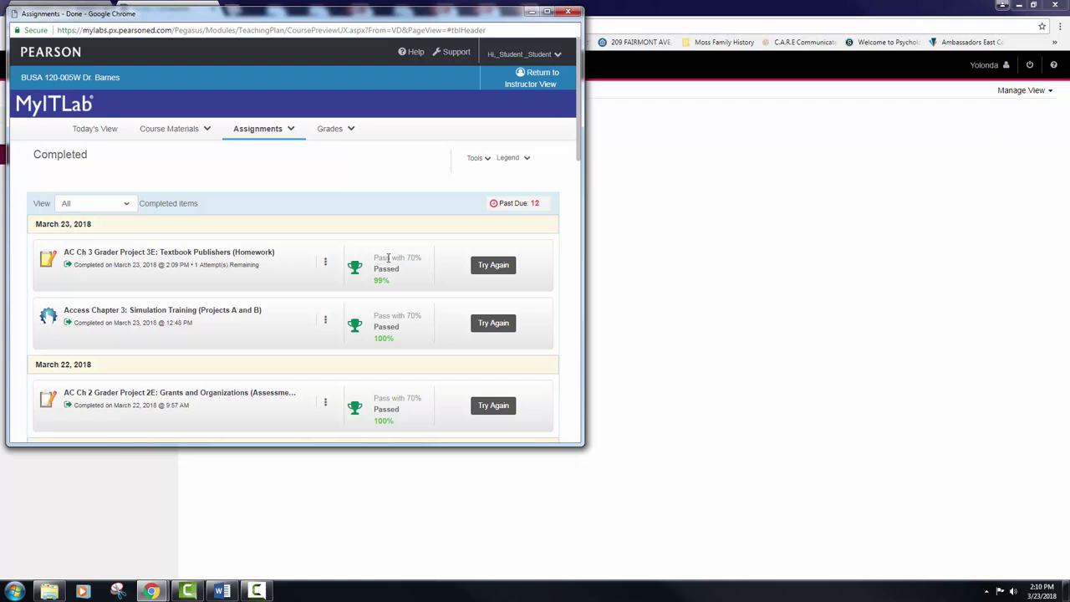
{"action": "left_click", "coordinate": [568, 11]}
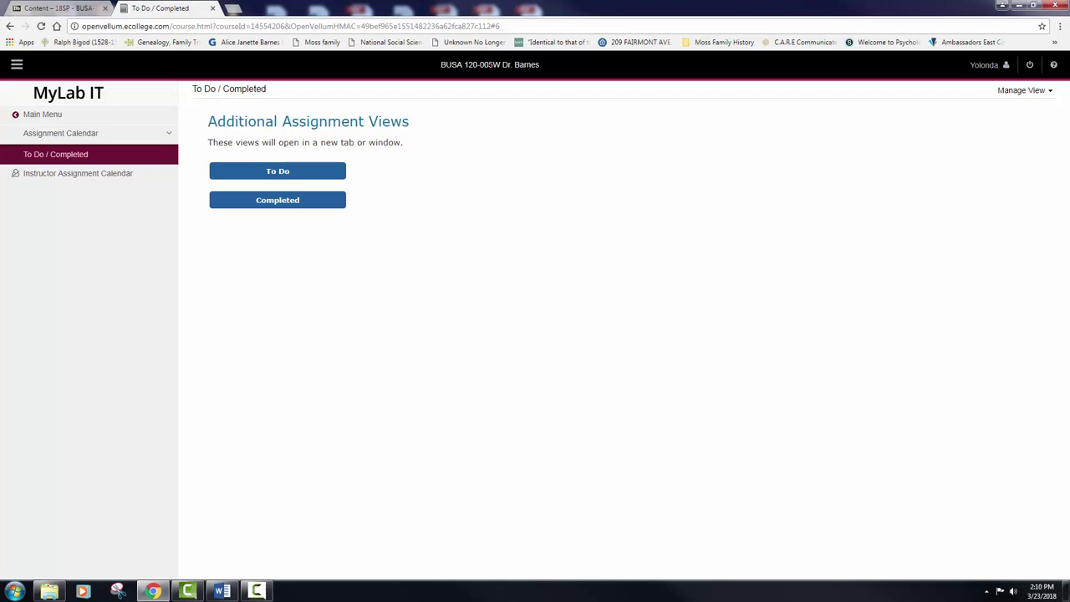